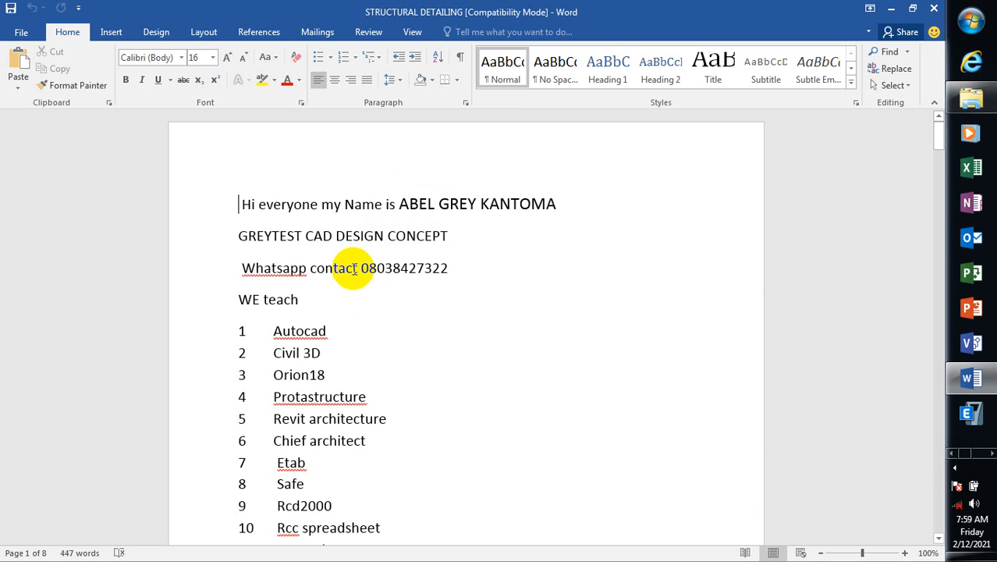
Read through the introduction and the list of taught software in the STRUCTURAL DETAILING document
{"action": "left_click", "coordinate": [393, 312]}
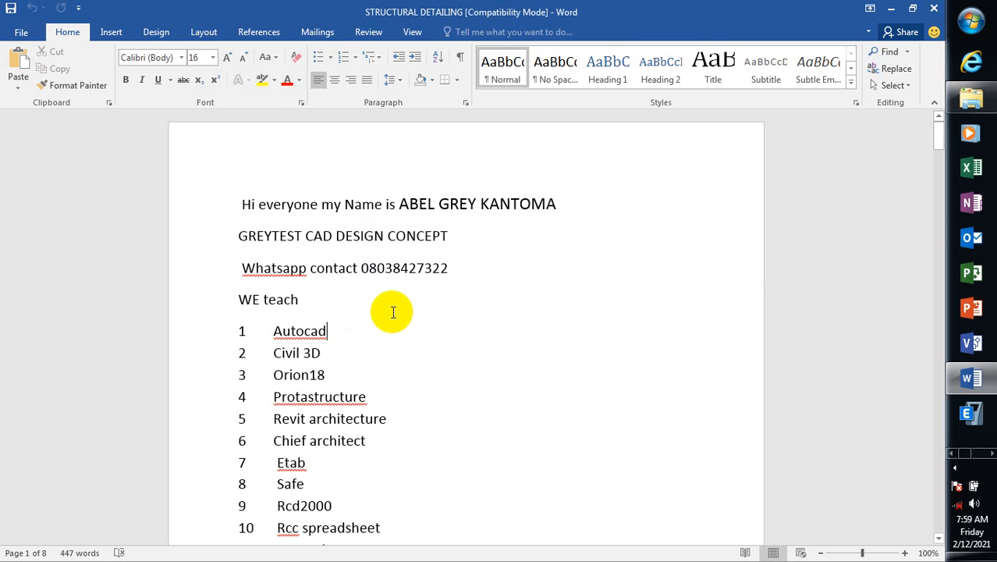
{"action": "scroll", "coordinate": [393, 312], "scroll_direction": "down", "scroll_amount": 4}
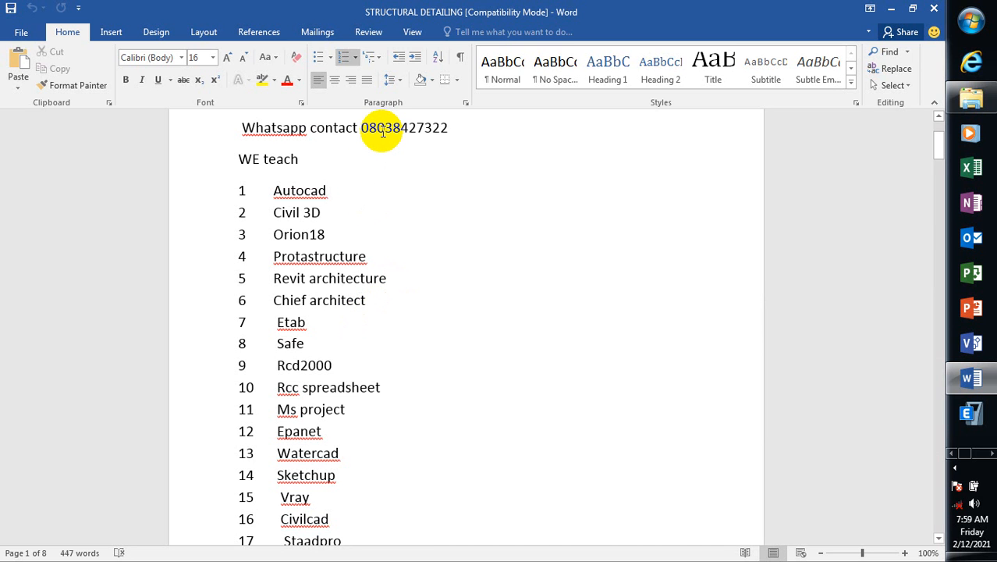
{"action": "scroll", "coordinate": [382, 129], "scroll_direction": "up", "scroll_amount": 1}
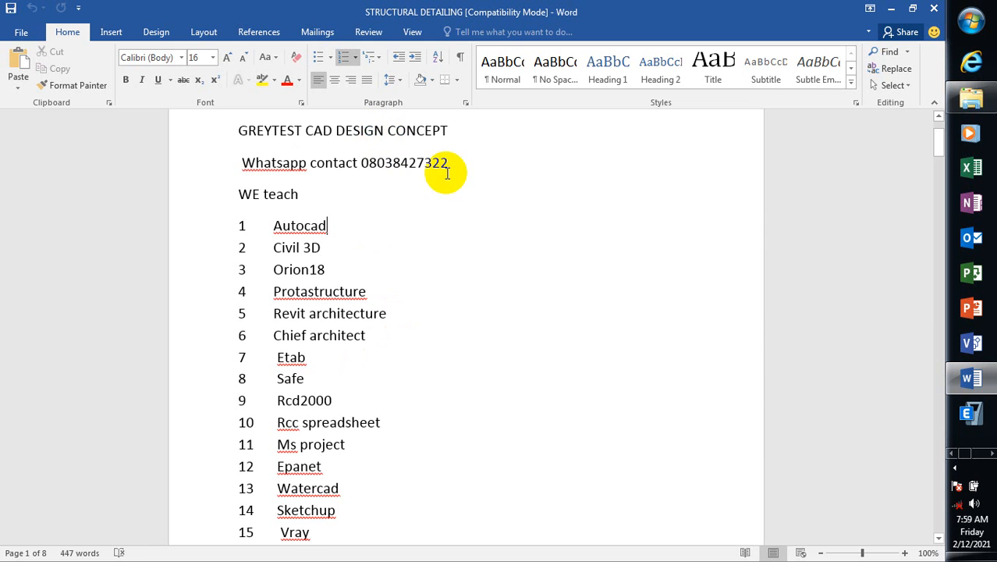
{"action": "scroll", "coordinate": [430, 203], "scroll_direction": "down", "scroll_amount": 2}
{"action": "scroll", "coordinate": [430, 212], "scroll_direction": "down", "scroll_amount": 2}
{"action": "scroll", "coordinate": [429, 212], "scroll_direction": "up", "scroll_amount": 3}
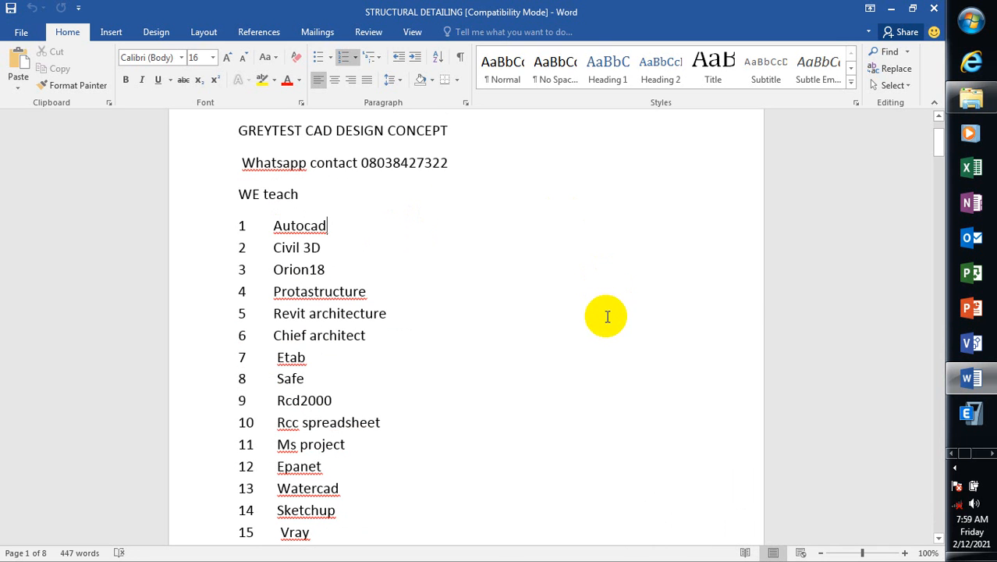
Switch to ProtaStructure and collapse the Views branch and Storey 0's Pad & Pile Bases branch in the structure tree
{"action": "left_click", "coordinate": [991, 454]}
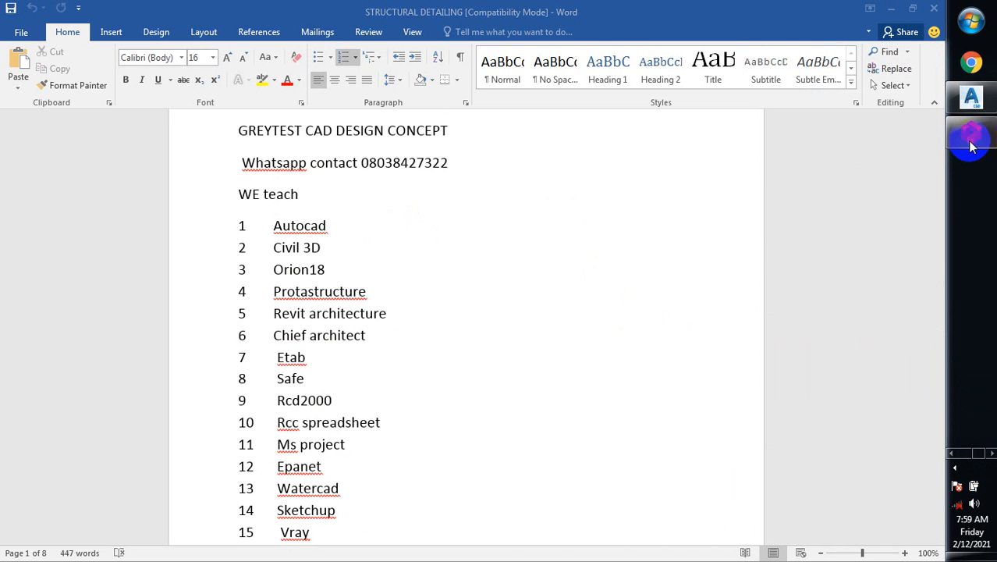
{"action": "left_click", "coordinate": [971, 132]}
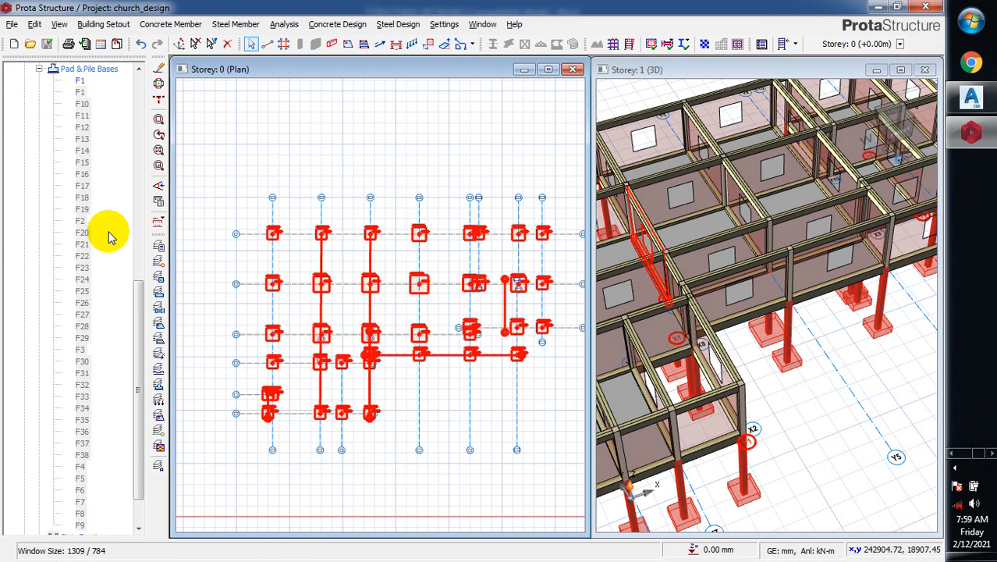
{"action": "left_click_drag", "start_coordinate": [141, 346], "coordinate": [134, 78]}
{"action": "left_click", "coordinate": [11, 373]}
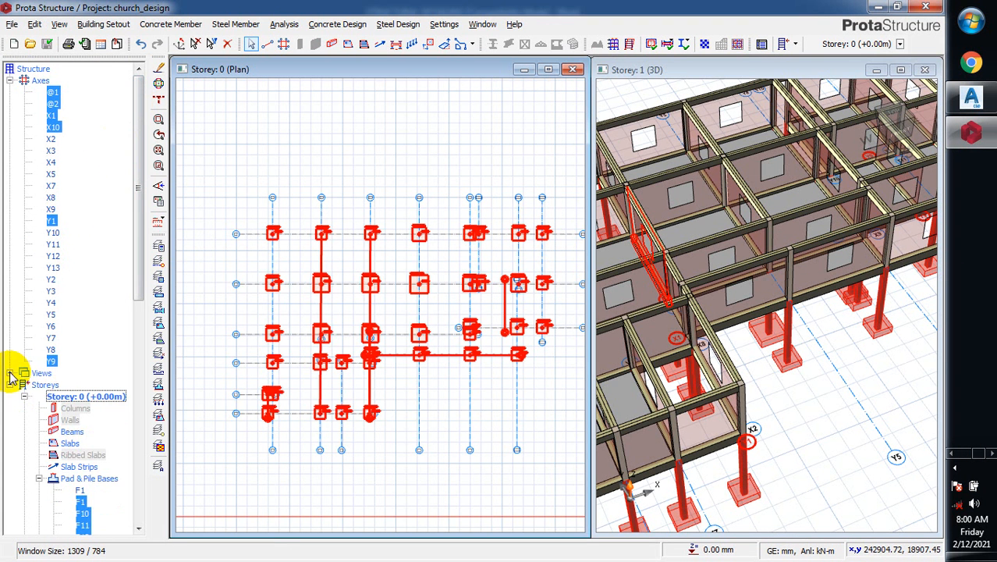
{"action": "left_click", "coordinate": [39, 478]}
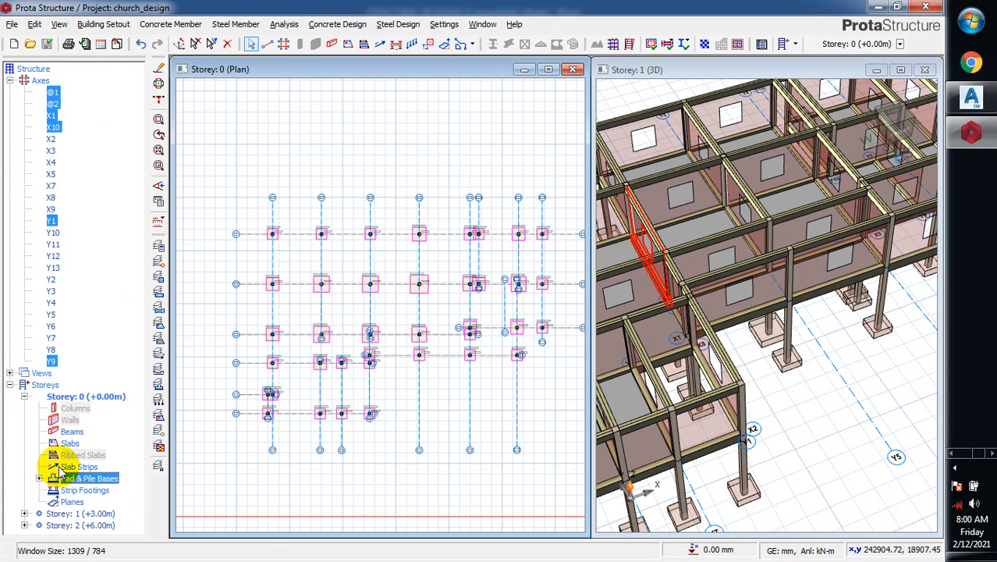
Display the Storey 1 (+3.00m) plan and collapse the Axes branch in the structure tree
{"action": "left_click", "coordinate": [62, 513]}
{"action": "double_click", "coordinate": [62, 513]}
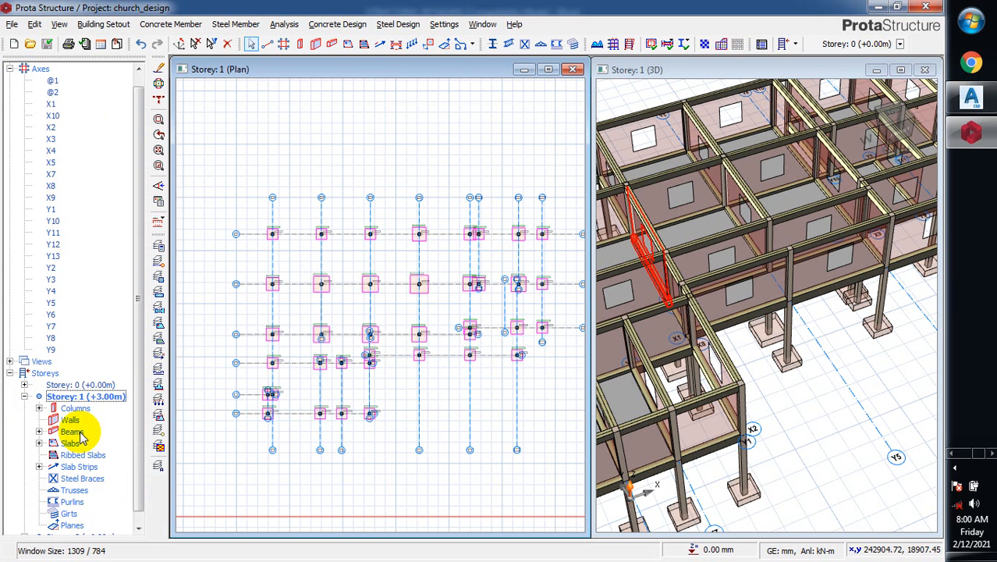
{"action": "left_click", "coordinate": [158, 201]}
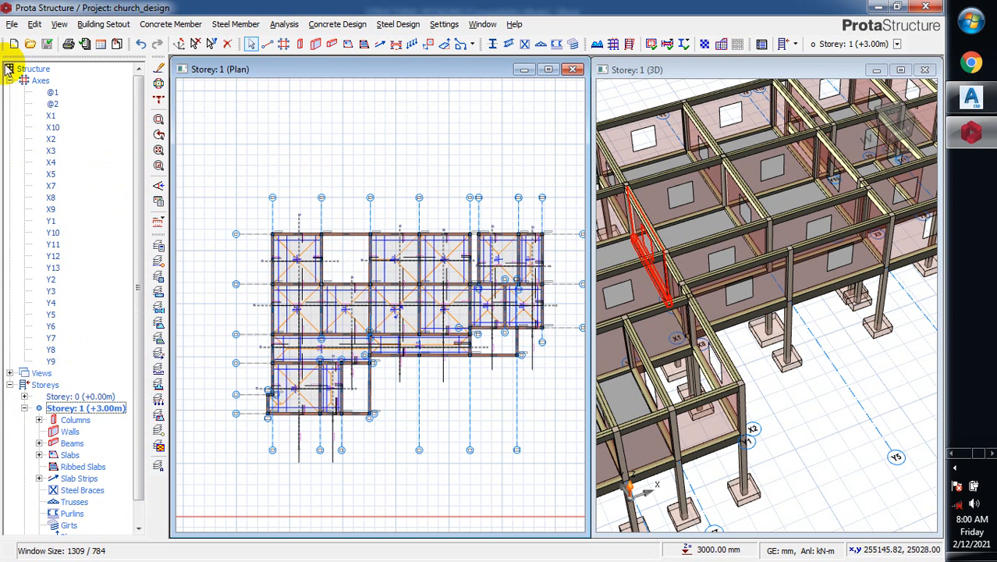
{"action": "left_click", "coordinate": [9, 80]}
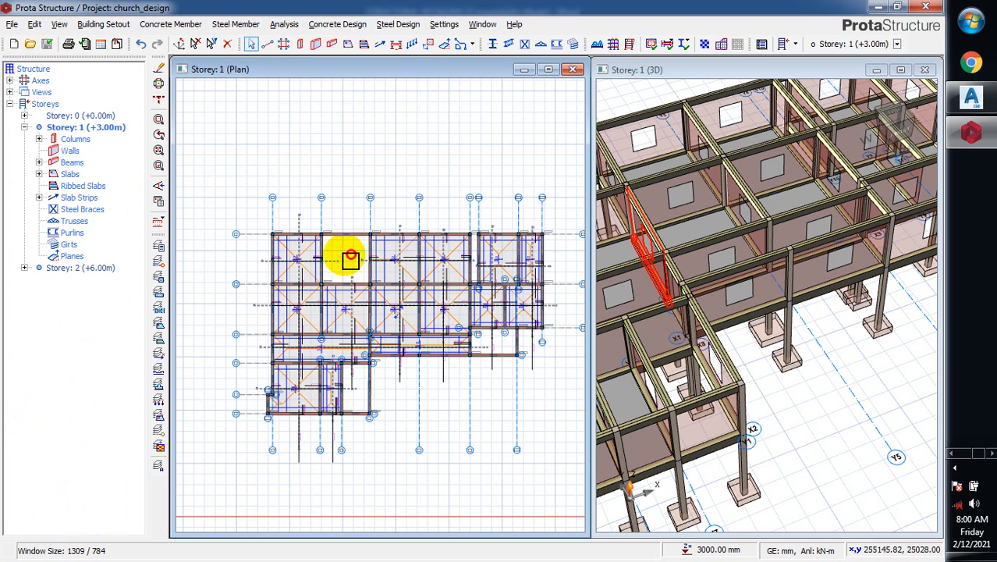
Examine the slab bays and beams around axes X4 and X5 in the Storey 1 plan, plus the building's 3D model
{"action": "scroll", "coordinate": [288, 257], "scroll_direction": "up", "scroll_amount": 3}
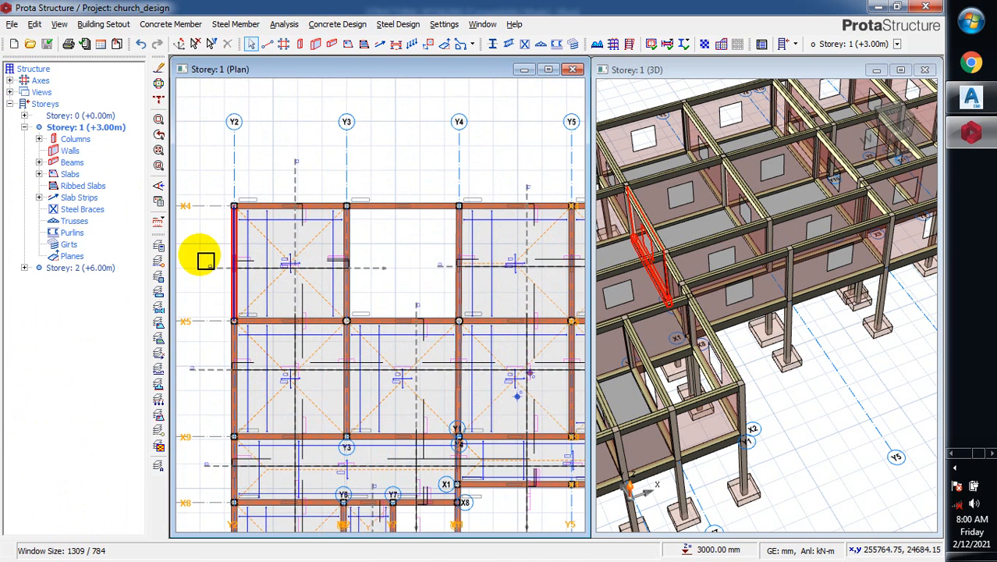
{"action": "scroll", "coordinate": [205, 261], "scroll_direction": "up", "scroll_amount": 2}
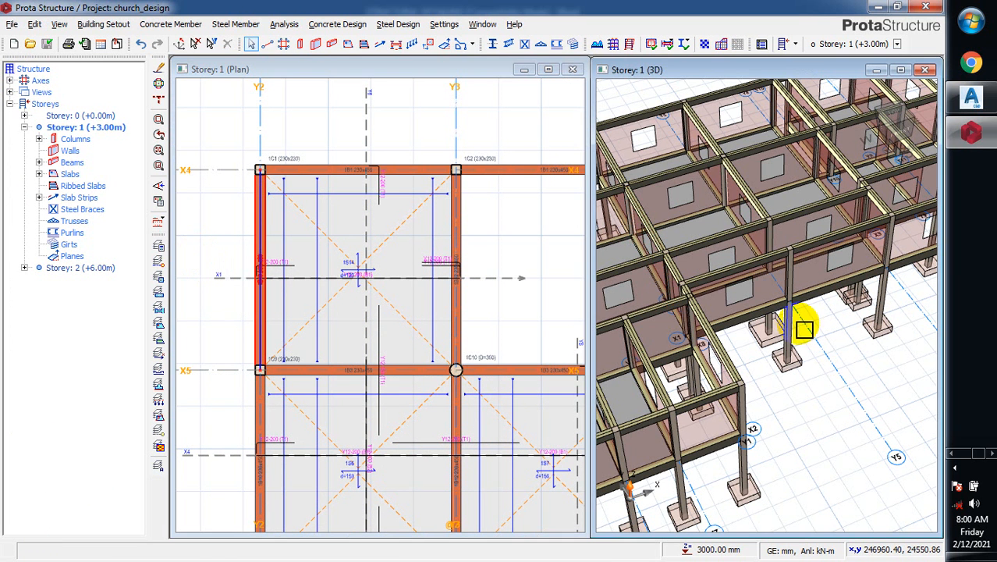
{"action": "scroll", "coordinate": [789, 323], "scroll_direction": "down", "scroll_amount": 5}
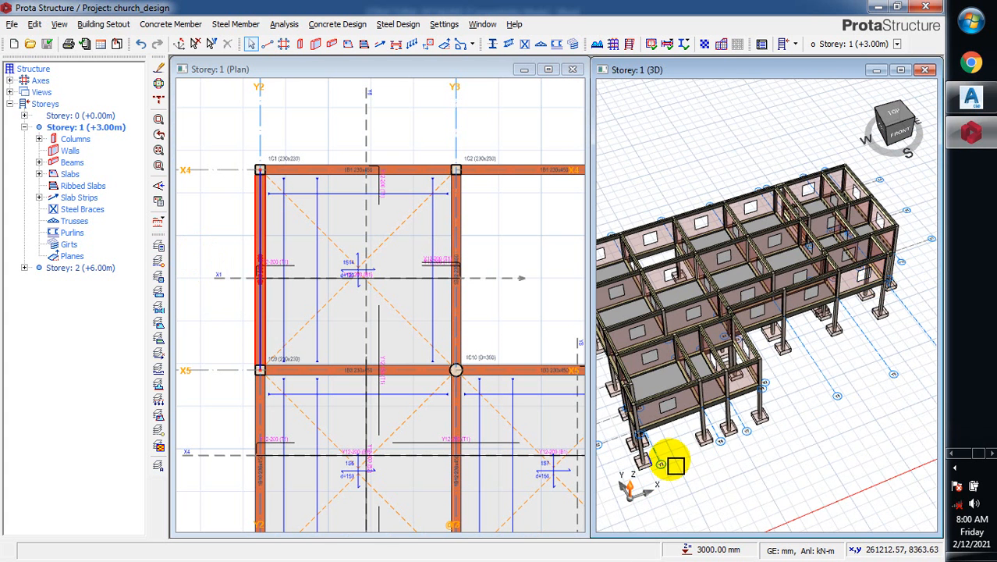
{"action": "scroll", "coordinate": [670, 460], "scroll_direction": "up", "scroll_amount": 1}
{"action": "scroll", "coordinate": [693, 390], "scroll_direction": "up", "scroll_amount": 1}
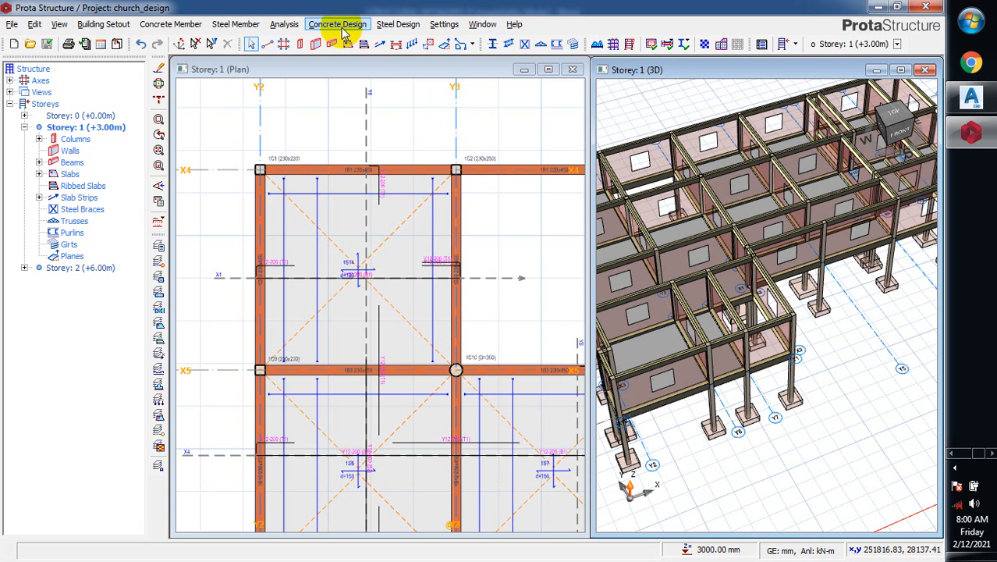
Open Column Section Design and review the reinforcement table for the project's columns
{"action": "left_click", "coordinate": [418, 28]}
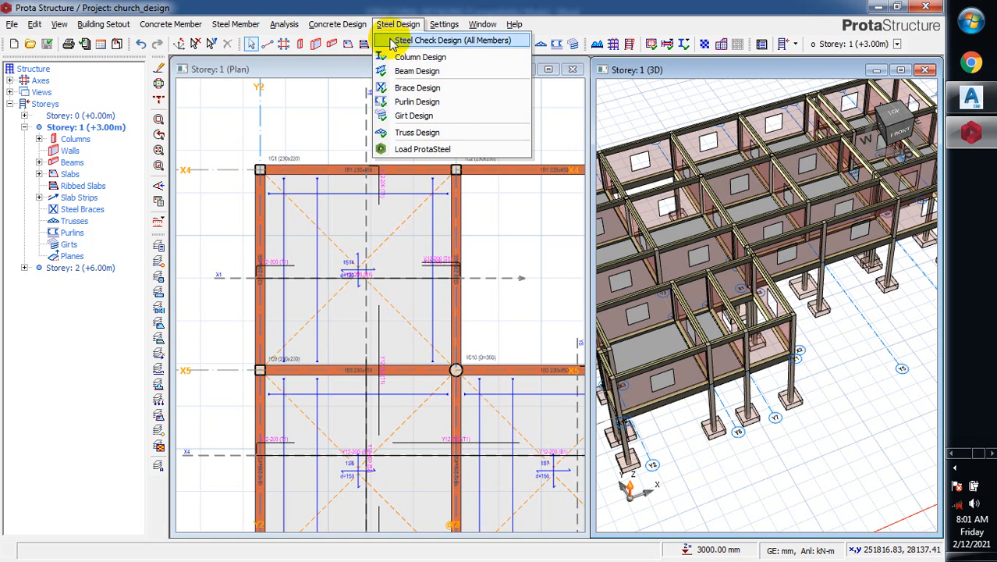
{"action": "mouse_move", "coordinate": [333, 25]}
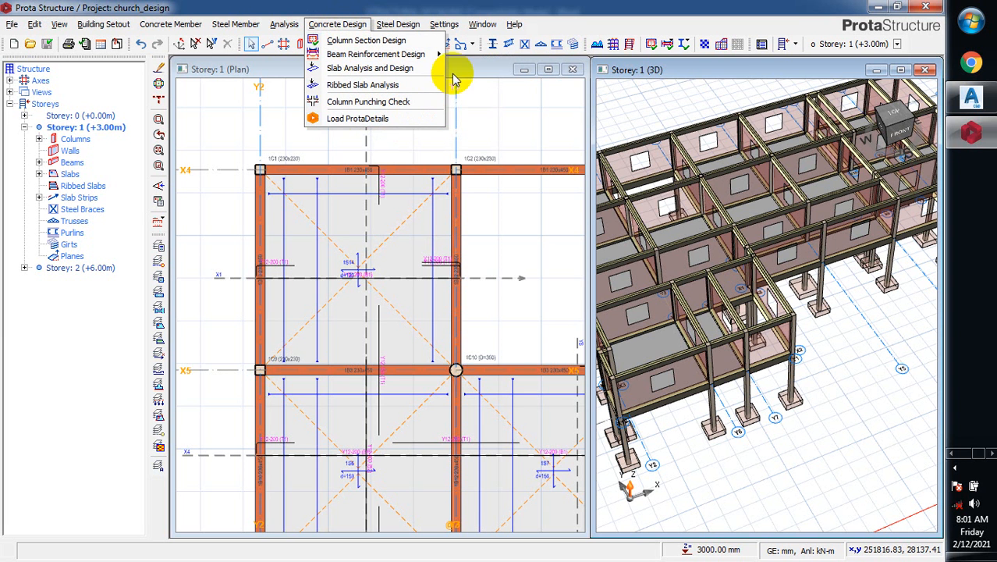
{"action": "left_click", "coordinate": [384, 42]}
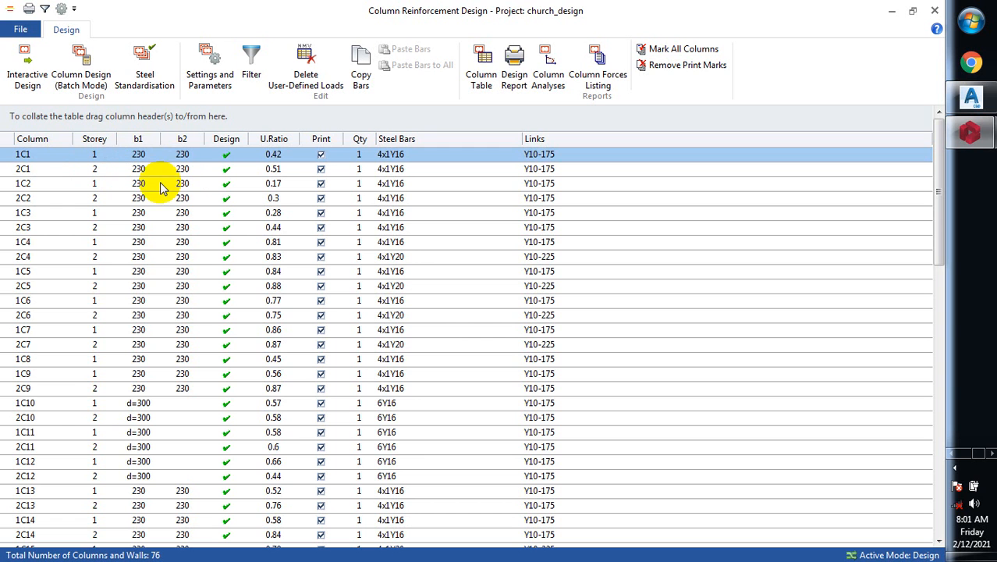
{"action": "scroll", "coordinate": [185, 215], "scroll_direction": "down", "scroll_amount": 5}
{"action": "scroll", "coordinate": [188, 217], "scroll_direction": "up", "scroll_amount": 3}
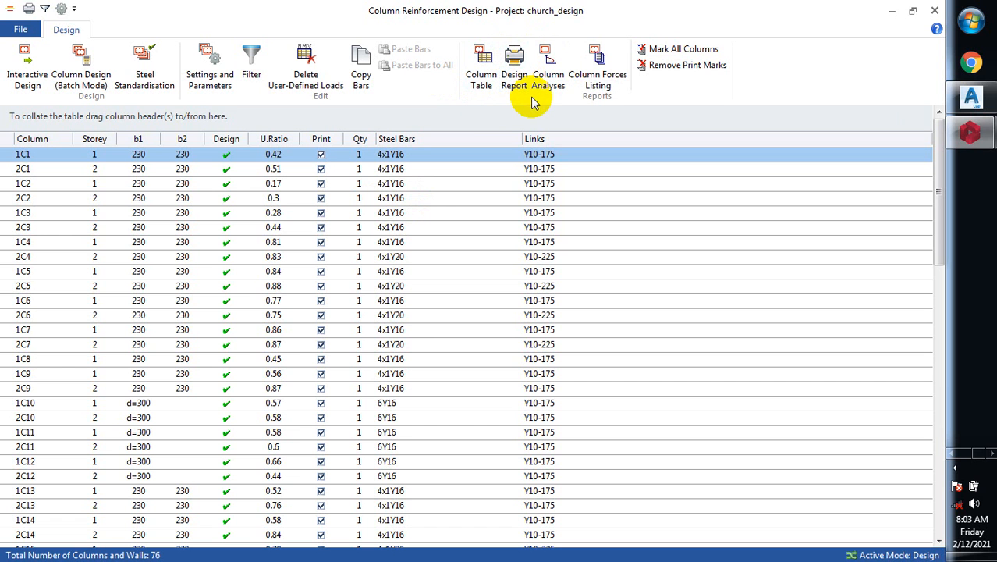
Mark all columns for printing and try to generate their design report with all load combinations included
{"action": "left_click", "coordinate": [669, 51]}
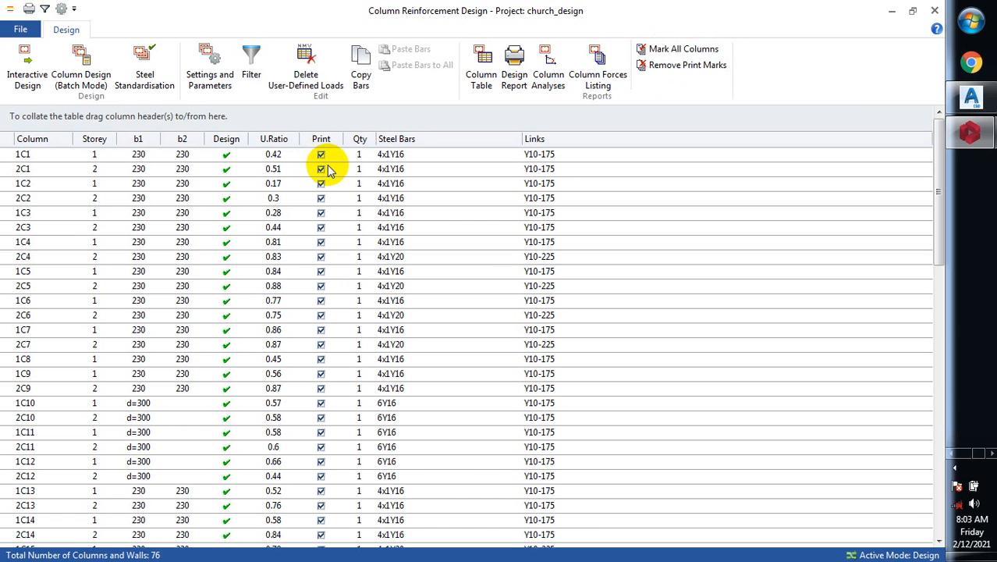
{"action": "left_click", "coordinate": [514, 66]}
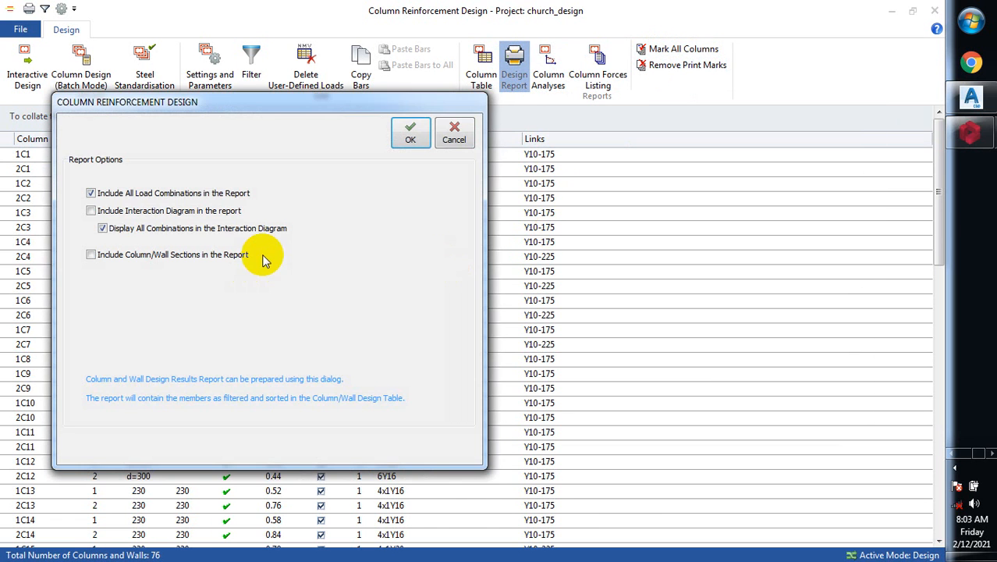
{"action": "left_click", "coordinate": [410, 137]}
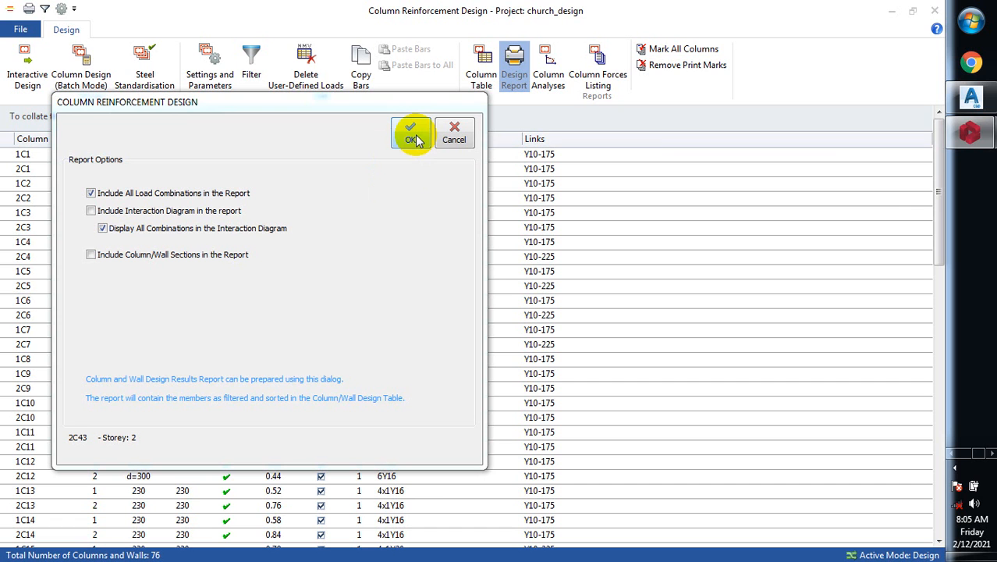
{"action": "mouse_move", "coordinate": [969, 133]}
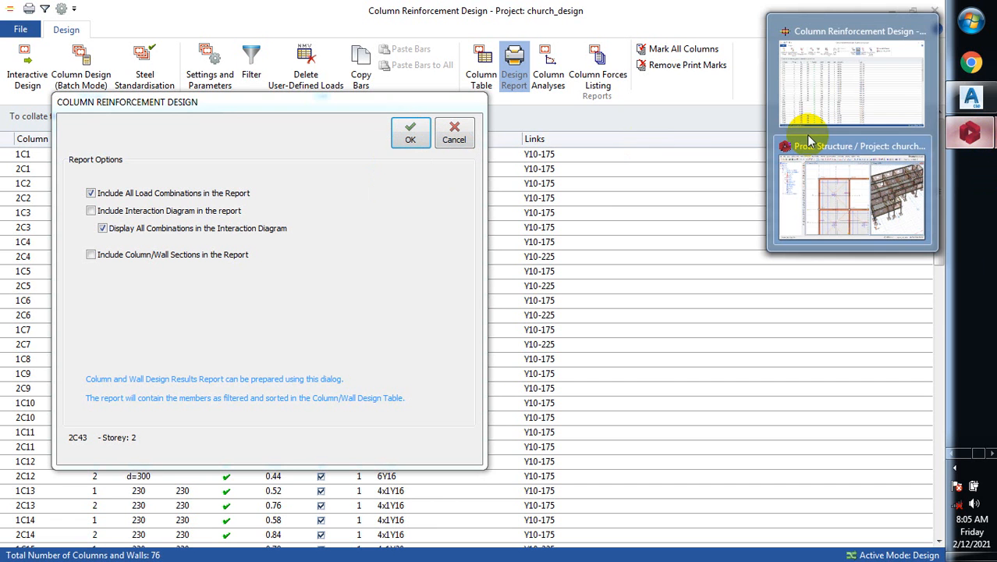
{"action": "left_click", "coordinate": [858, 54]}
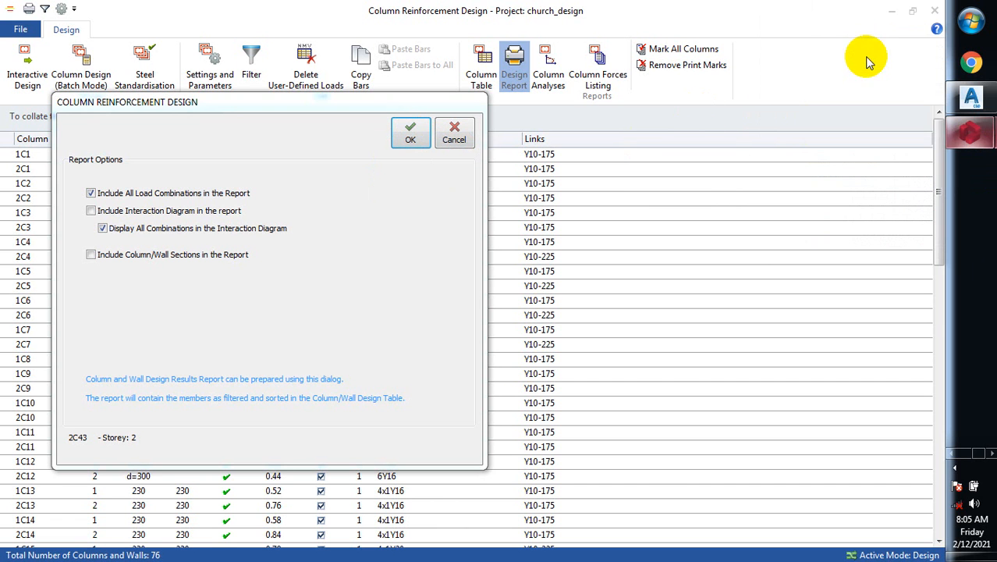
Cancel the preparation of the report for all columns and close its report options
{"action": "left_click", "coordinate": [452, 140]}
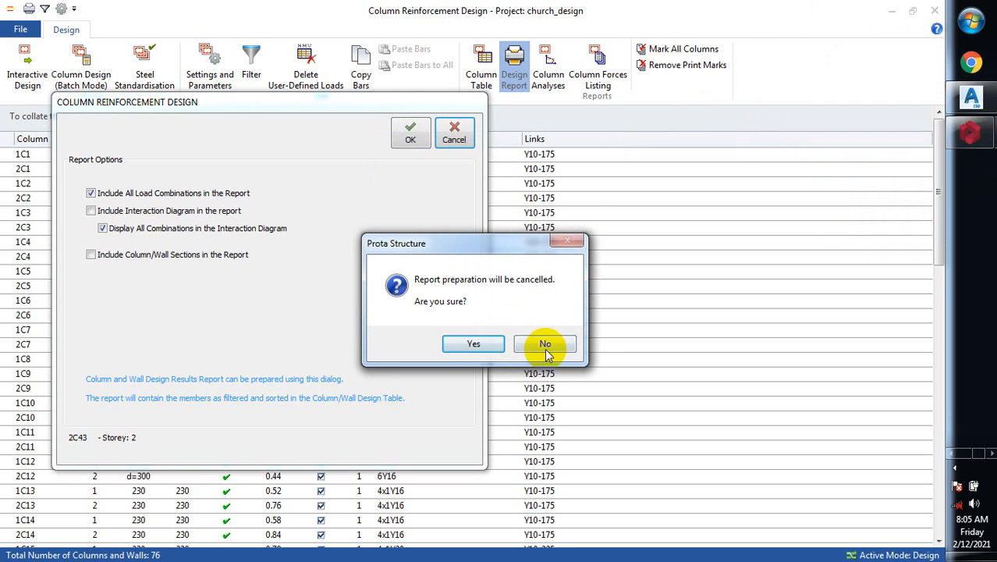
{"action": "left_click", "coordinate": [546, 347]}
{"action": "left_click_drag", "start_coordinate": [414, 114], "coordinate": [493, 107]}
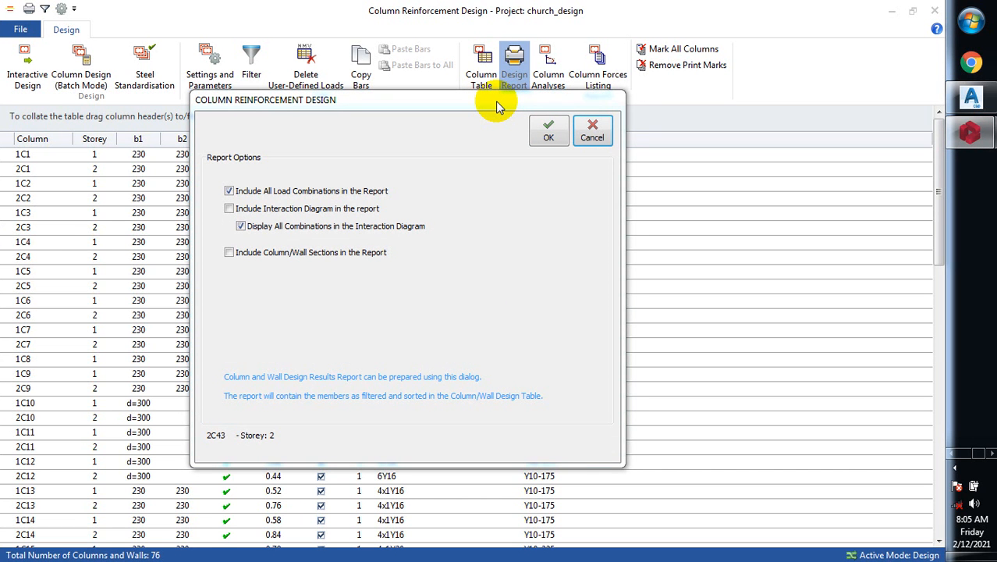
{"action": "left_click_drag", "start_coordinate": [496, 101], "coordinate": [635, 78]}
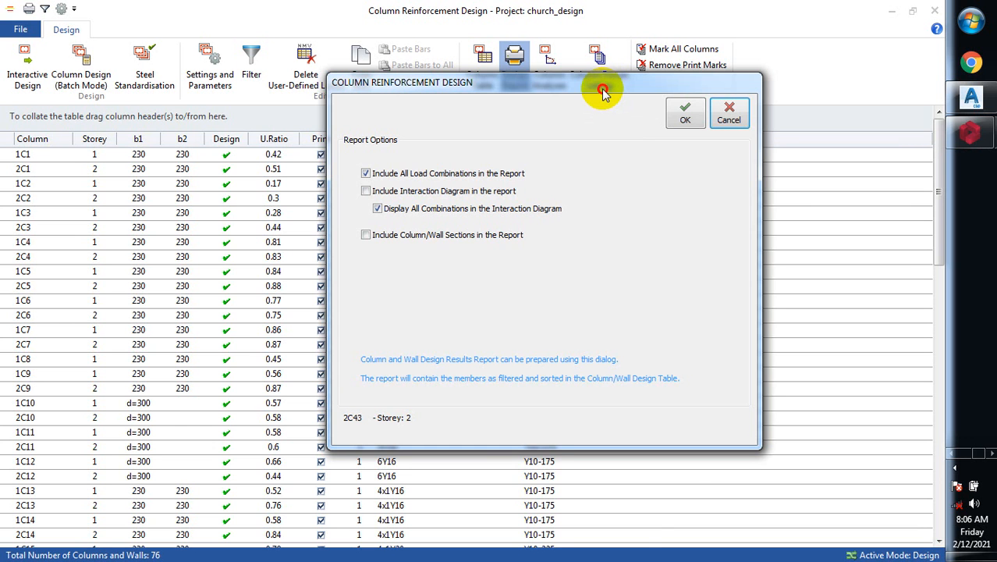
{"action": "left_click_drag", "start_coordinate": [597, 89], "coordinate": [474, 105]}
{"action": "left_click", "coordinate": [598, 134]}
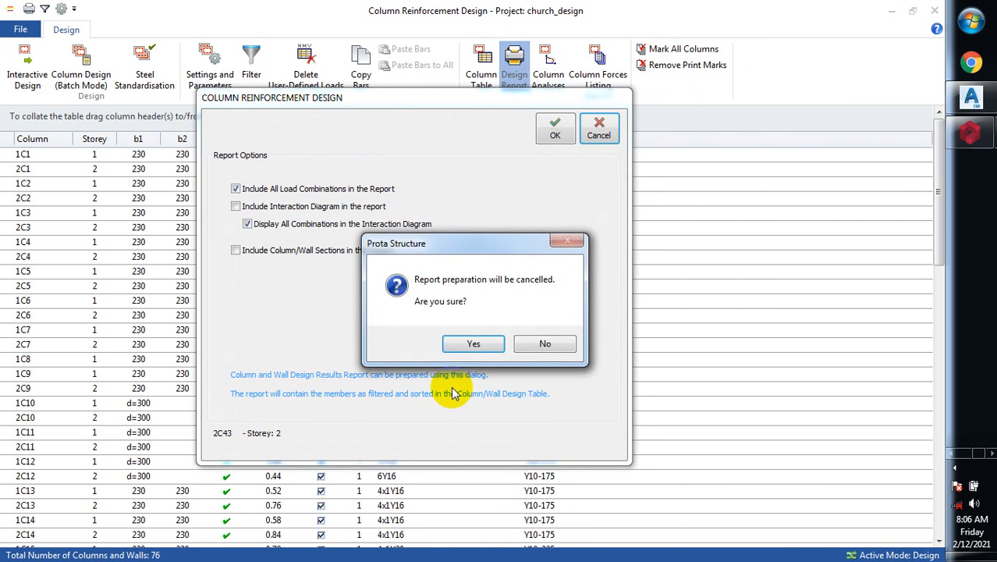
{"action": "left_click", "coordinate": [468, 340]}
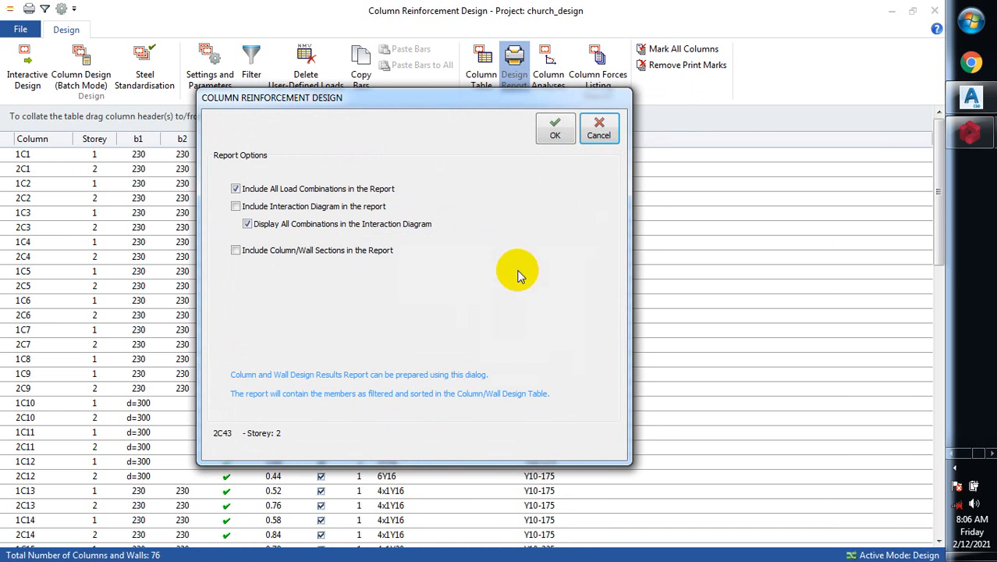
{"action": "left_click", "coordinate": [598, 129]}
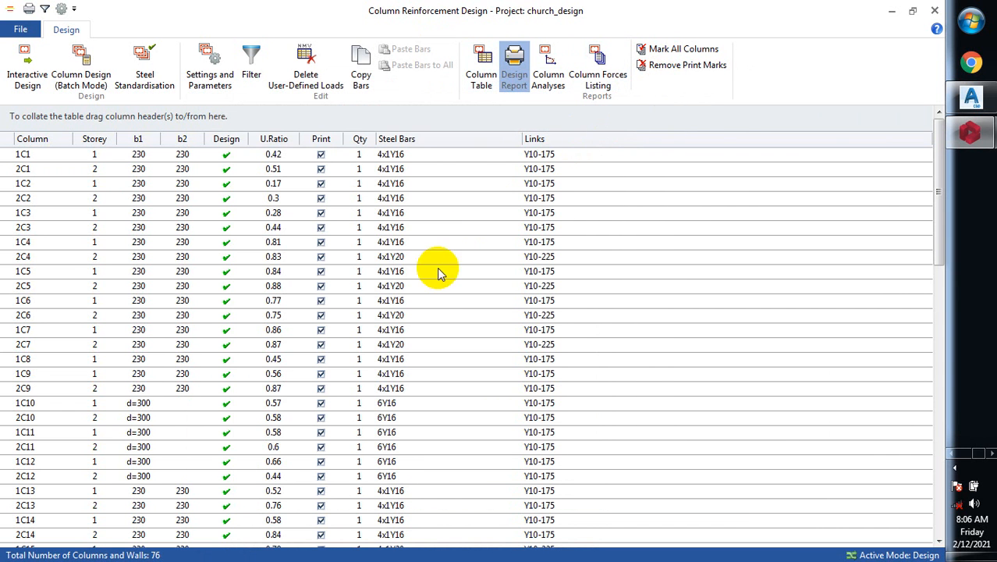
Mark only columns 1C1, 2C1 and 1C2 for printing and generate their design report with all load combinations included
{"action": "left_click", "coordinate": [664, 71]}
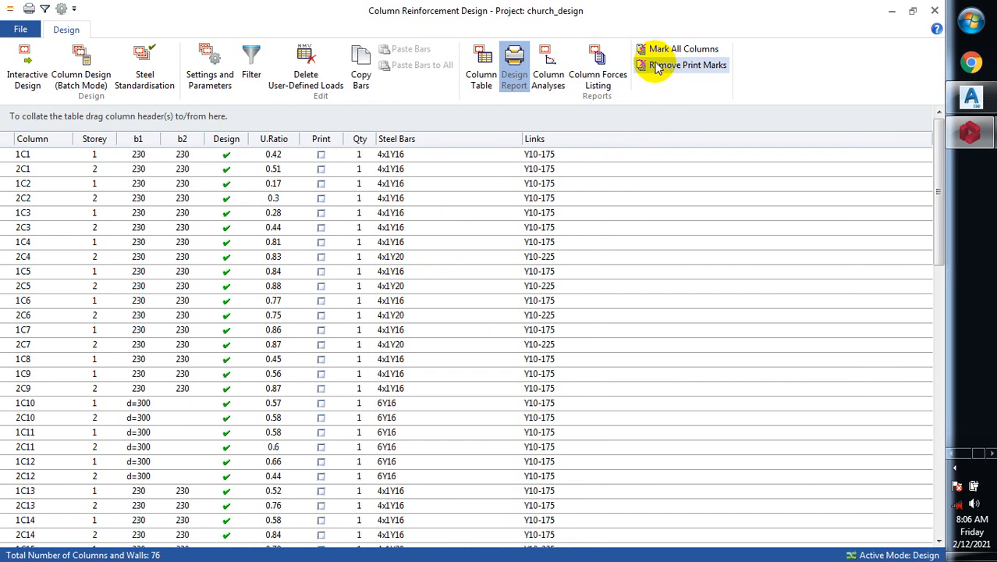
{"action": "left_click", "coordinate": [321, 155]}
{"action": "left_click", "coordinate": [320, 169]}
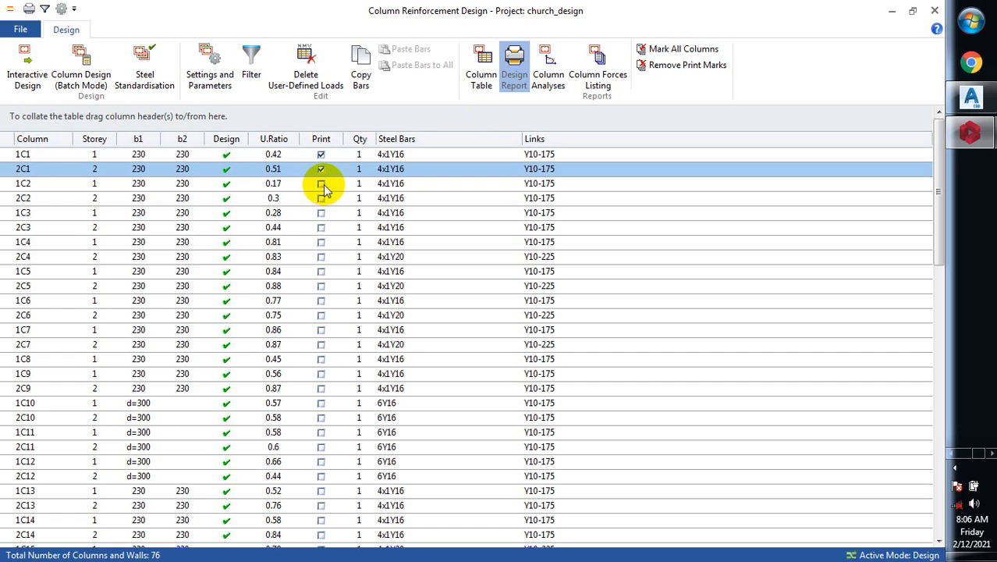
{"action": "left_click", "coordinate": [320, 184]}
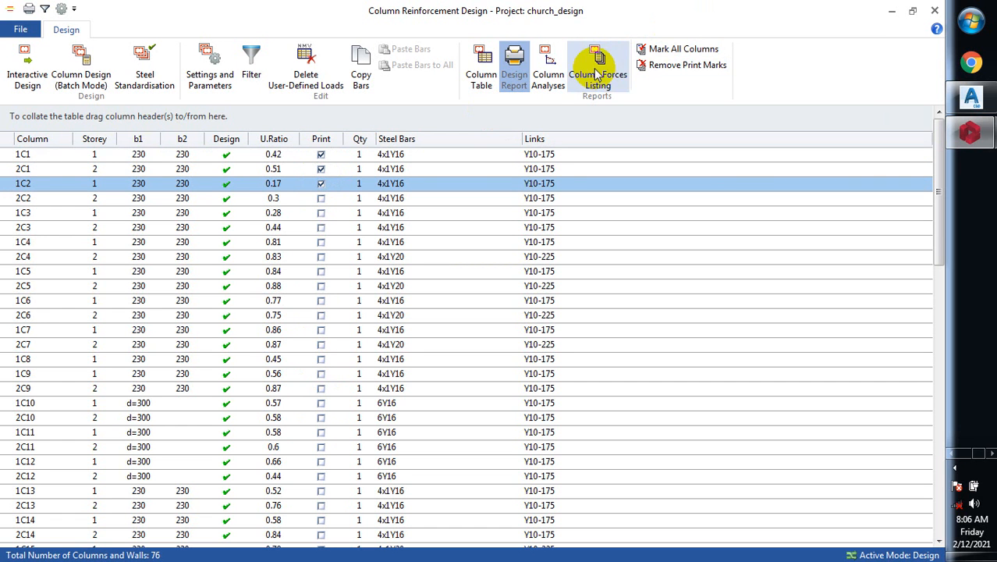
{"action": "left_click", "coordinate": [517, 66]}
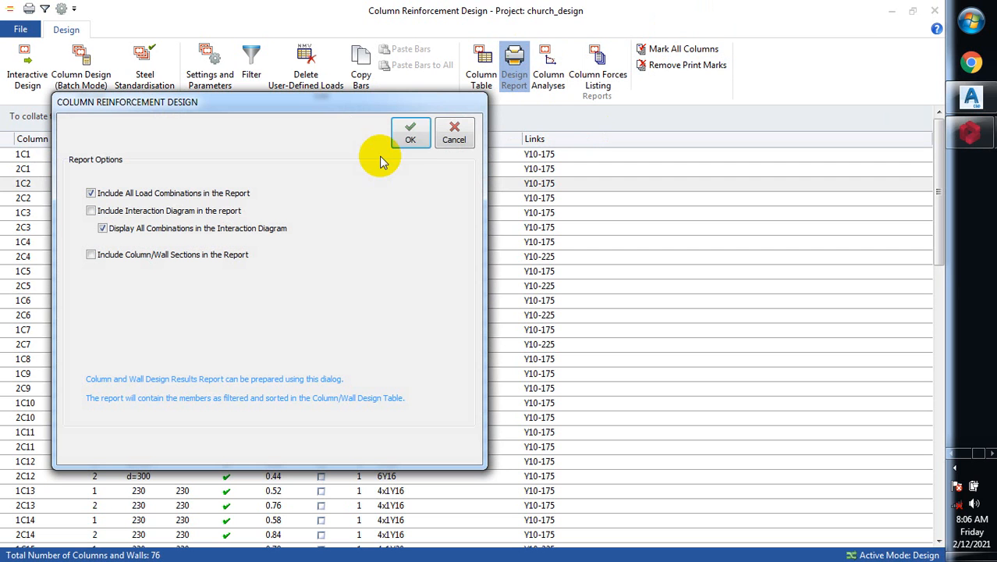
{"action": "left_click", "coordinate": [411, 141]}
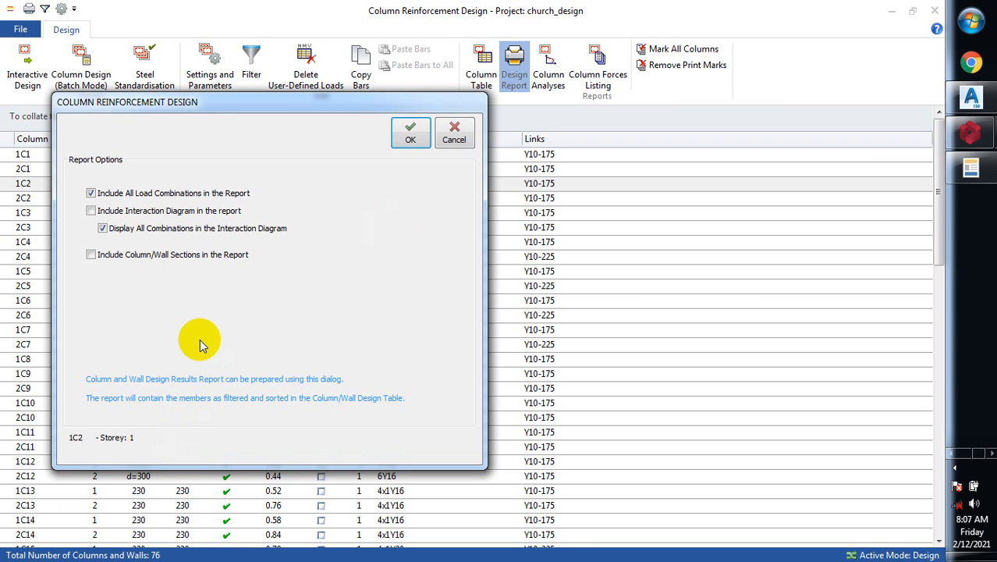
{"action": "left_click", "coordinate": [987, 170]}
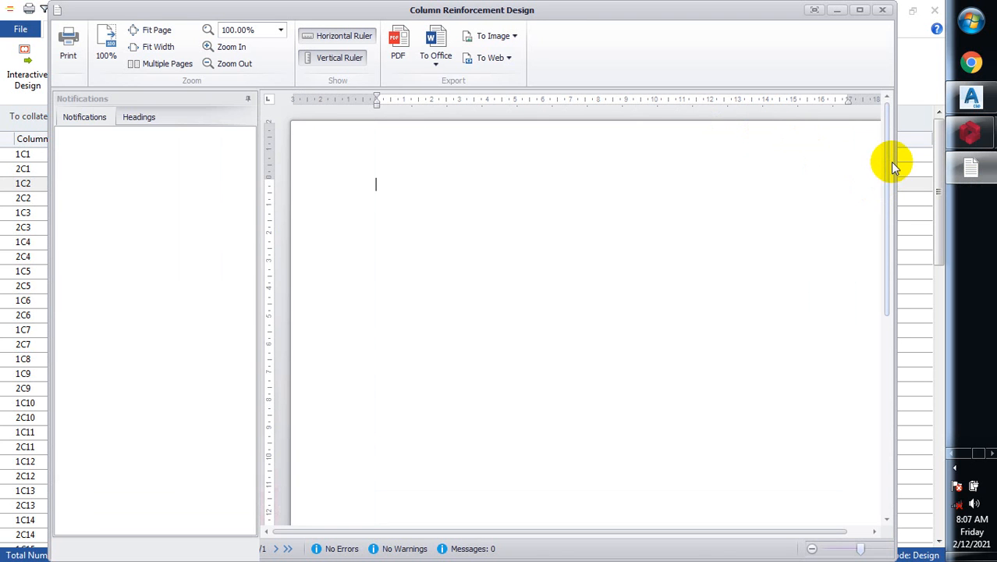
{"action": "left_click", "coordinate": [889, 169]}
{"action": "left_click_drag", "start_coordinate": [889, 169], "coordinate": [886, 102]}
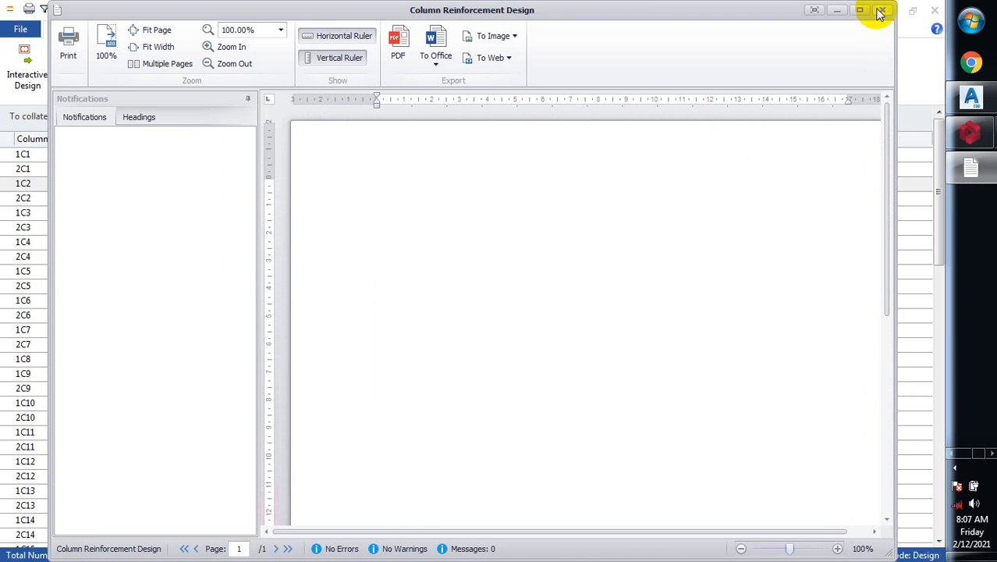
{"action": "left_click", "coordinate": [883, 13]}
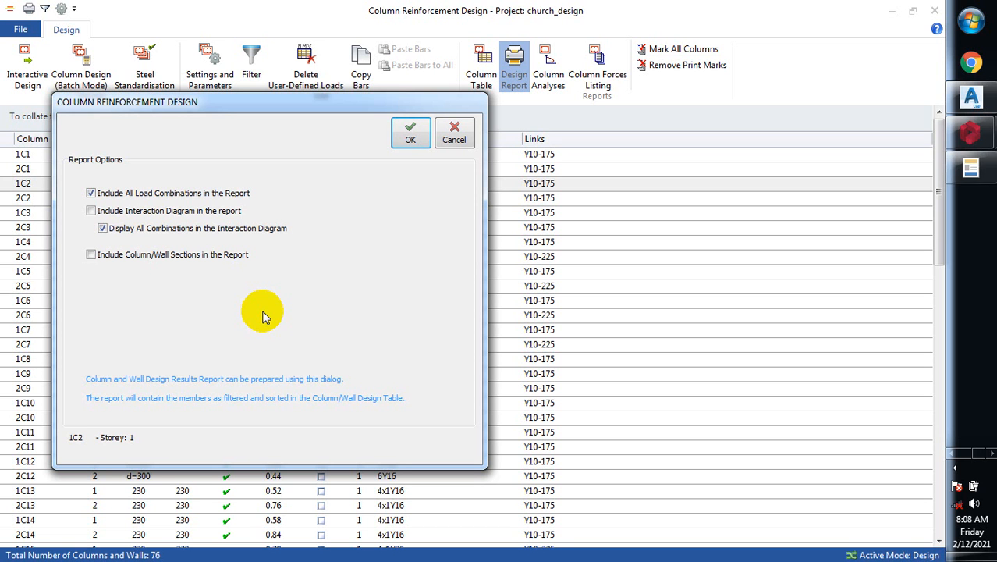
Bring up the Column Reinforcement Design report of the marked columns and export it as a PDF named a
{"action": "mouse_move", "coordinate": [984, 179]}
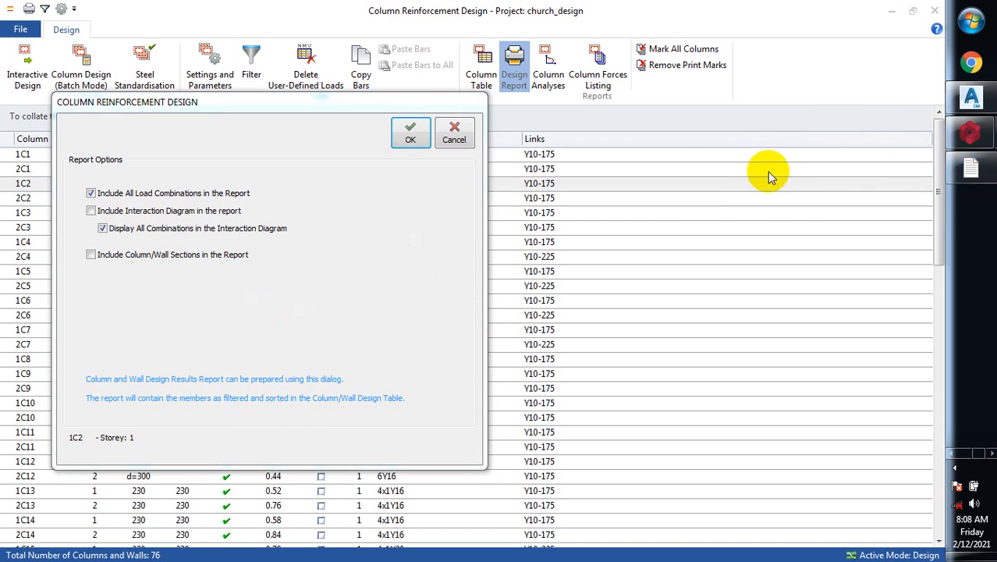
{"action": "left_click", "coordinate": [972, 170]}
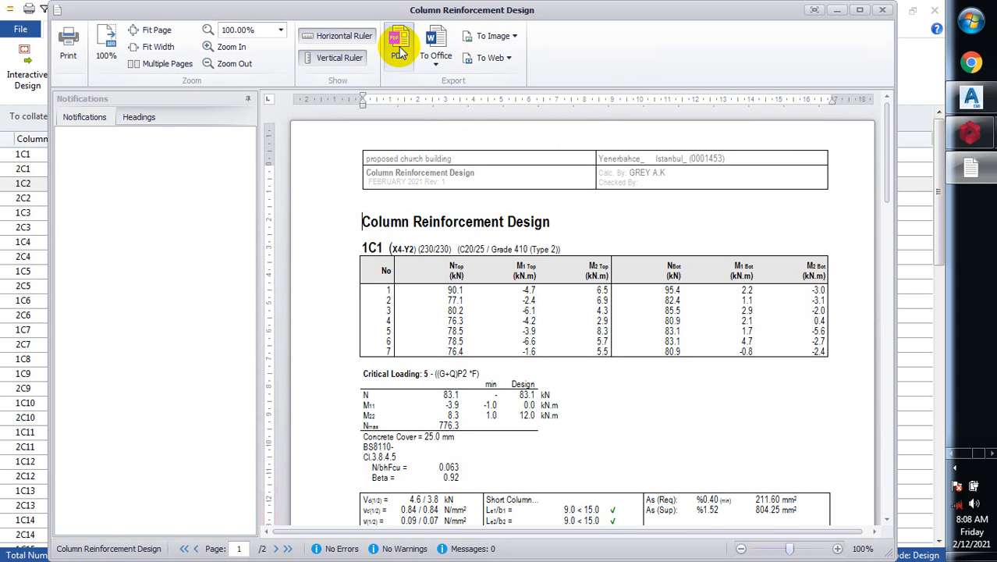
{"action": "left_click", "coordinate": [886, 151]}
{"action": "left_click_drag", "start_coordinate": [886, 150], "coordinate": [880, 98]}
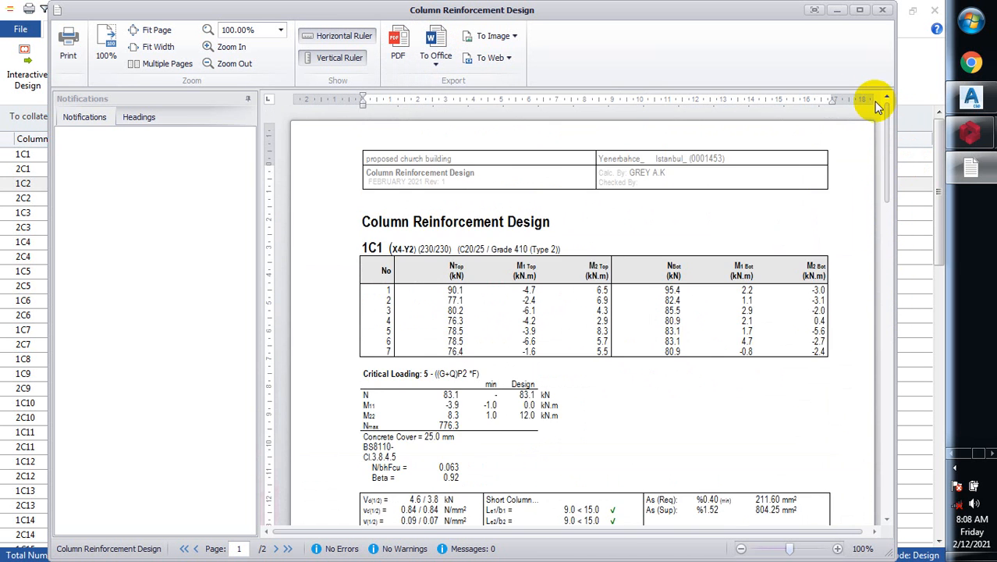
{"action": "left_click", "coordinate": [401, 48]}
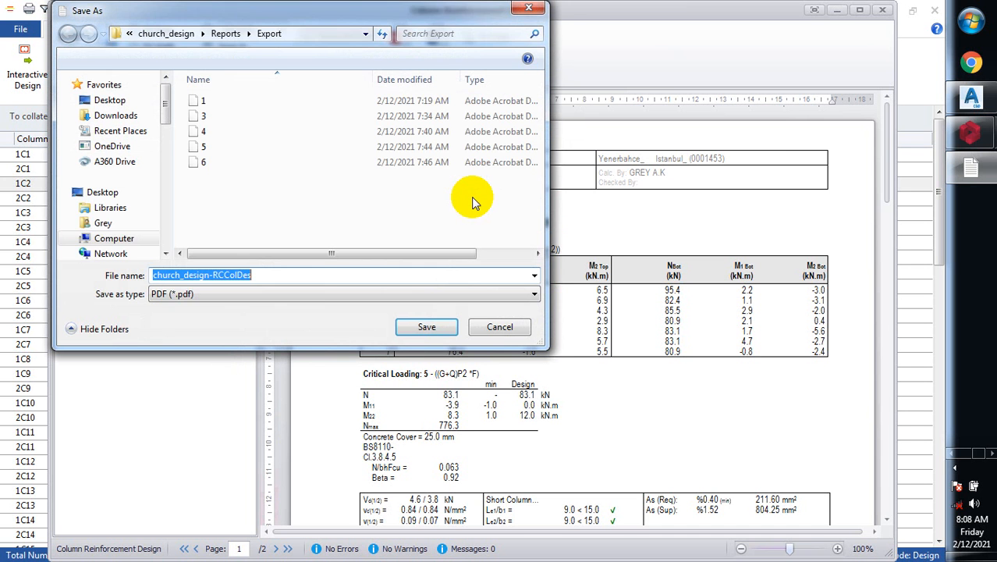
{"action": "left_click", "coordinate": [366, 34]}
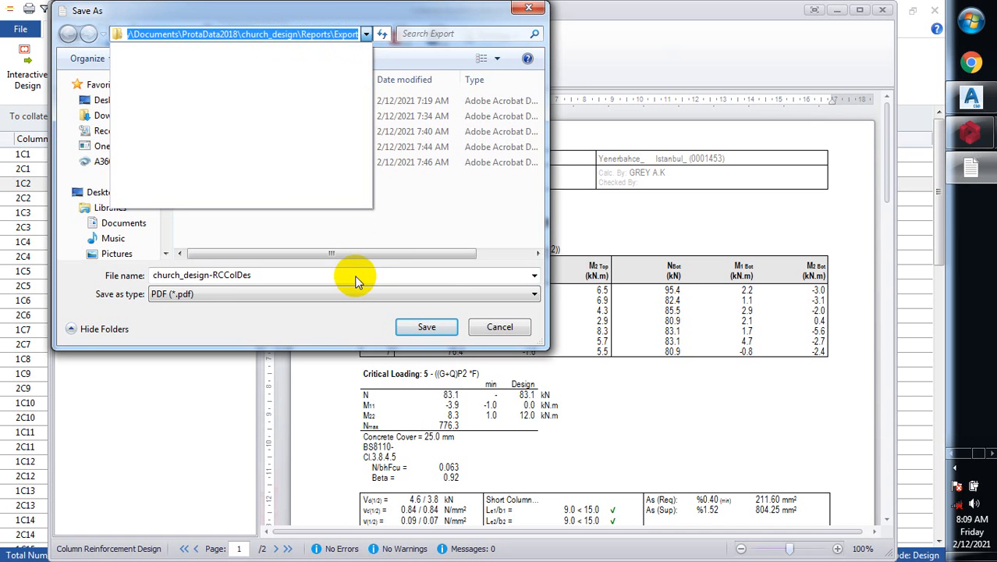
{"action": "double_click", "coordinate": [190, 277]}
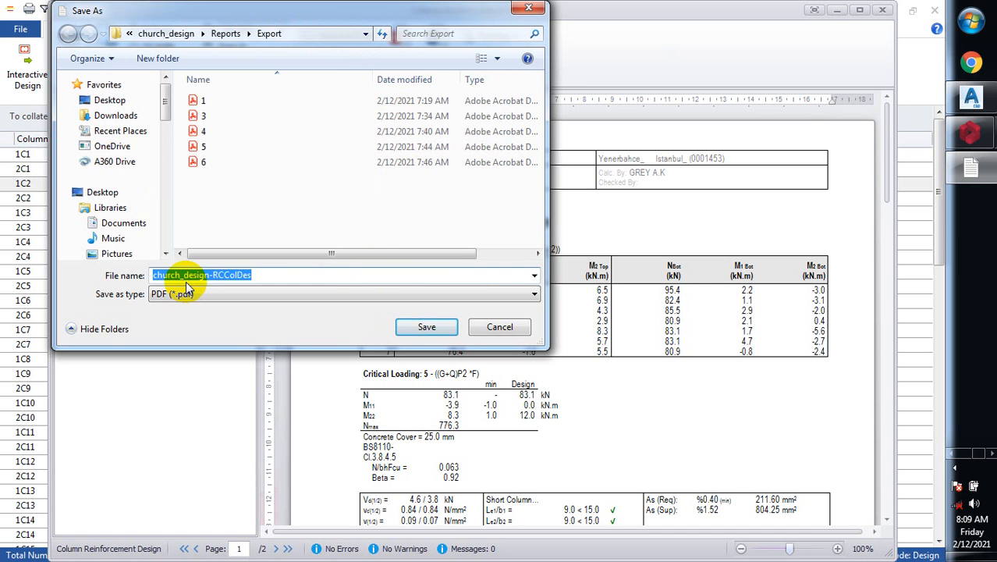
{"action": "key", "text": "BackSpace"}
{"action": "type", "text": "a"}
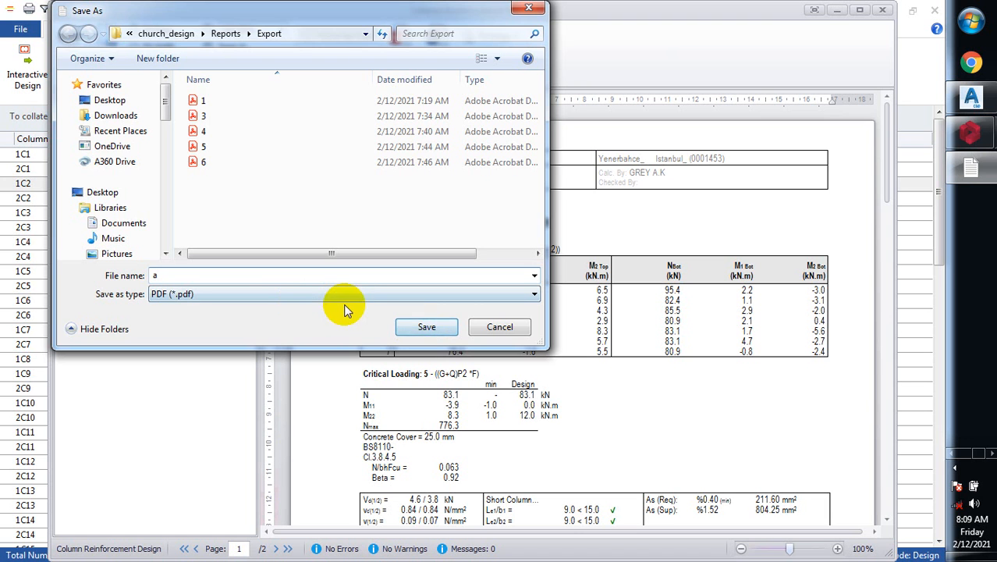
{"action": "left_click", "coordinate": [427, 326]}
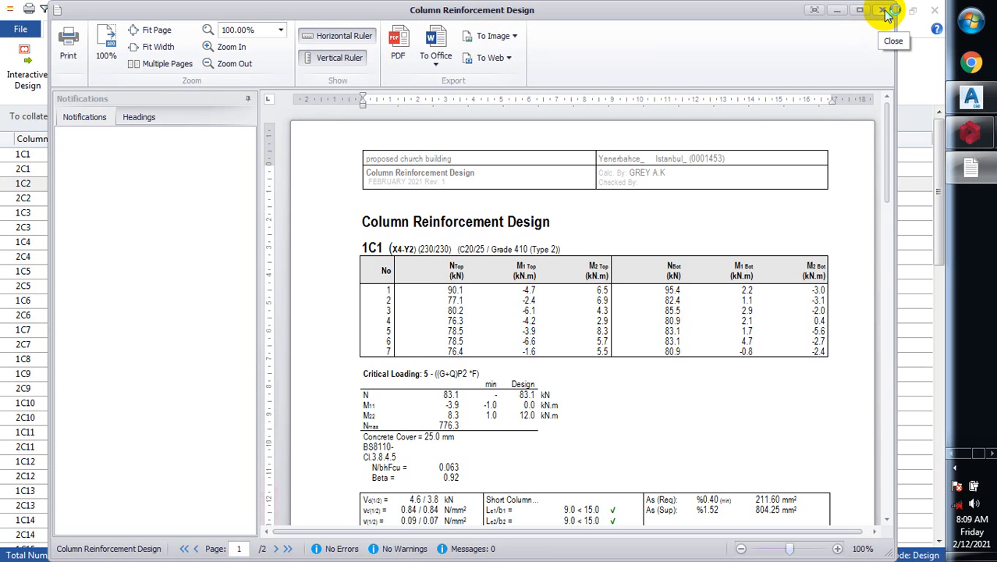
Close the exported PDF and the design report preview, and cancel the report options
{"action": "left_click", "coordinate": [886, 14]}
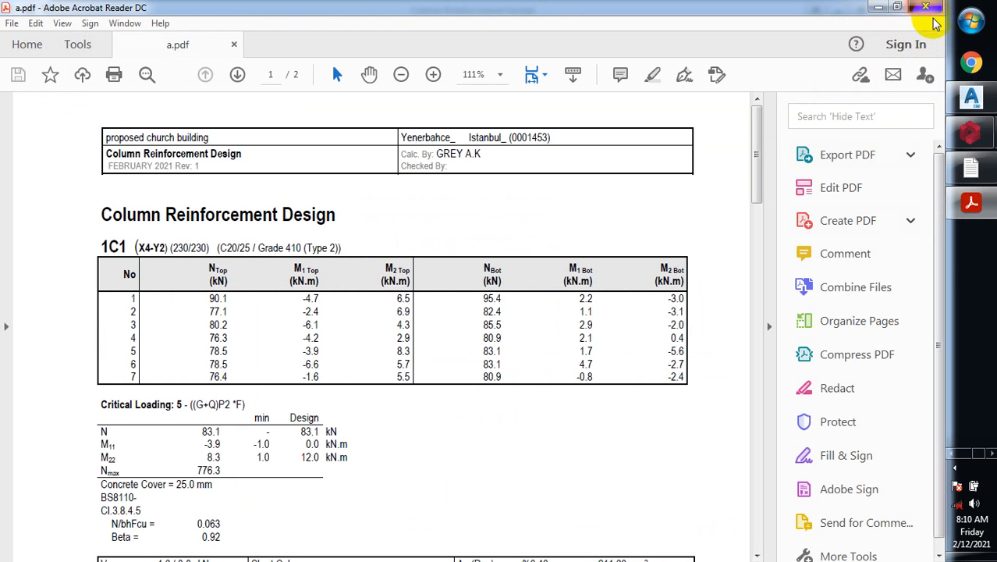
{"action": "left_click", "coordinate": [928, 7]}
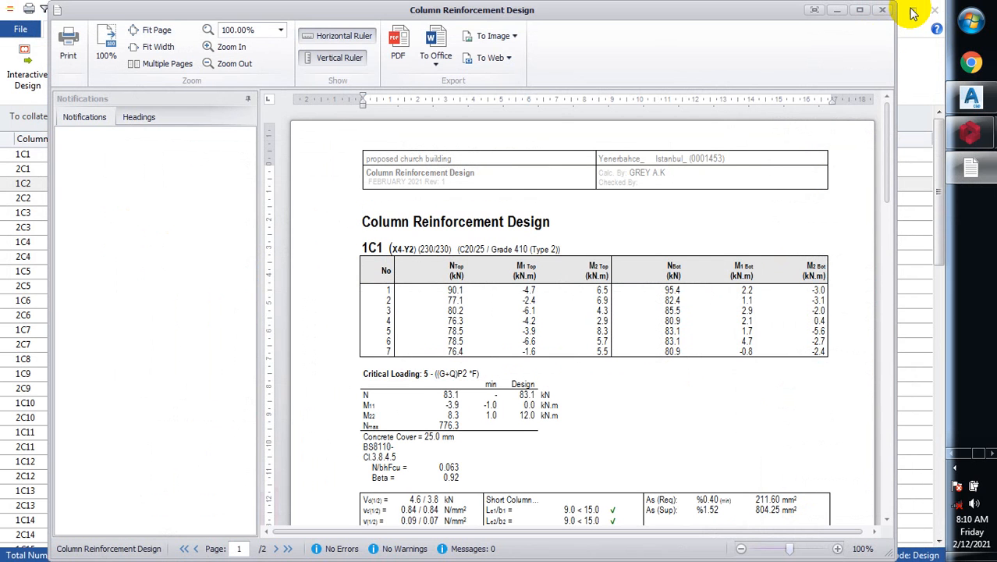
{"action": "left_click", "coordinate": [886, 14]}
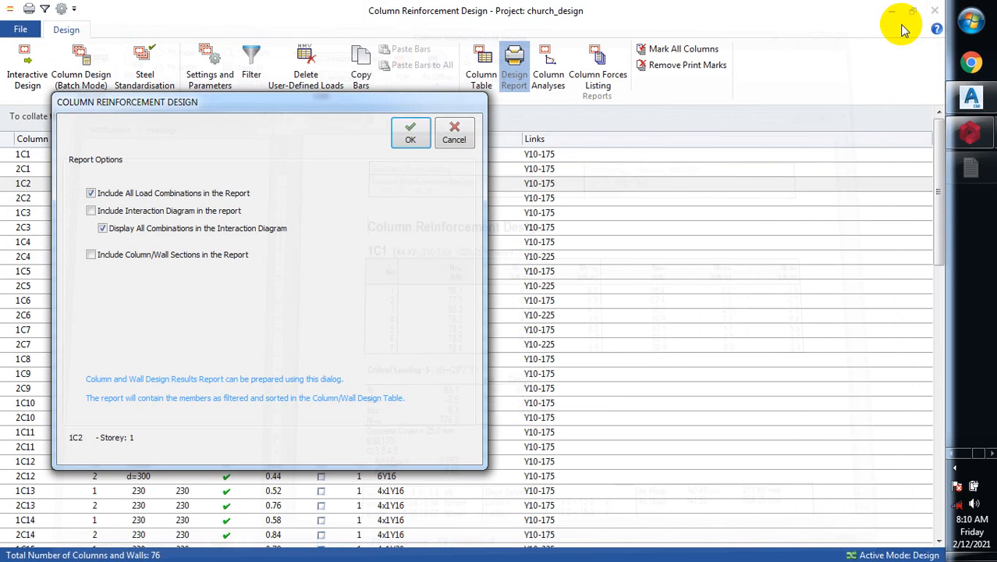
{"action": "left_click", "coordinate": [455, 143]}
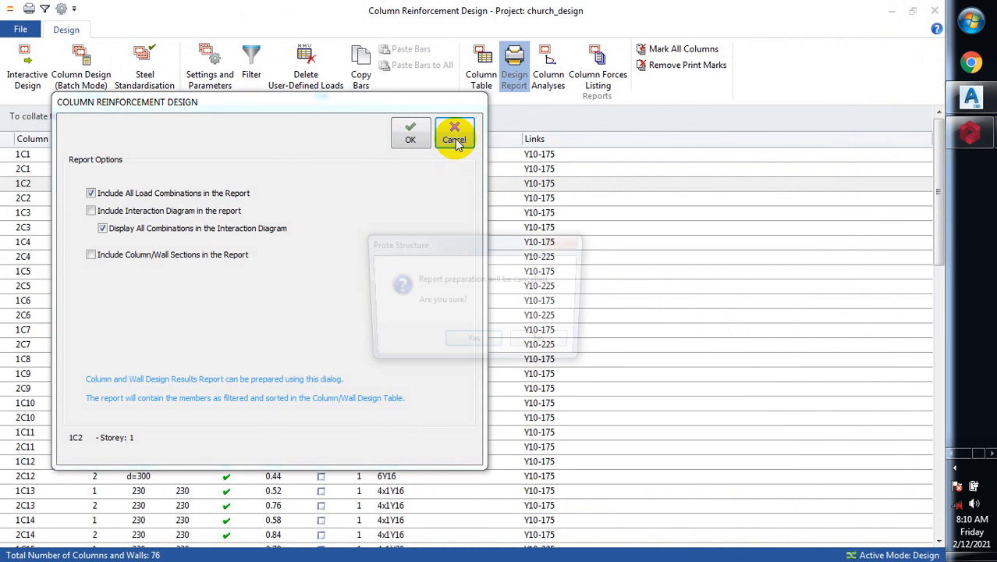
{"action": "left_click", "coordinate": [470, 343]}
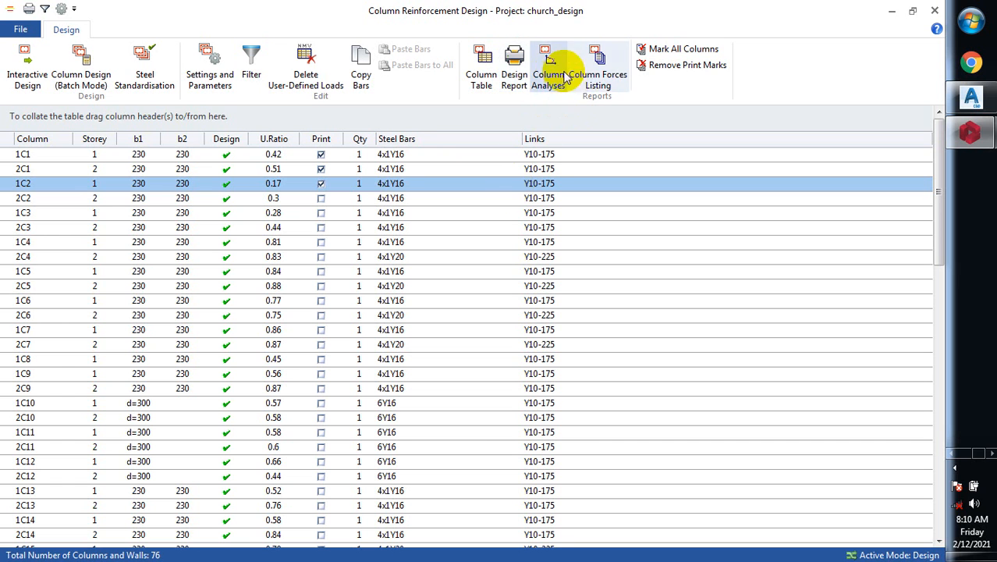
Remove the print marks from columns 1C2 and 2C1, and check the Column Forces Listing options without creating a list
{"action": "left_click", "coordinate": [321, 184]}
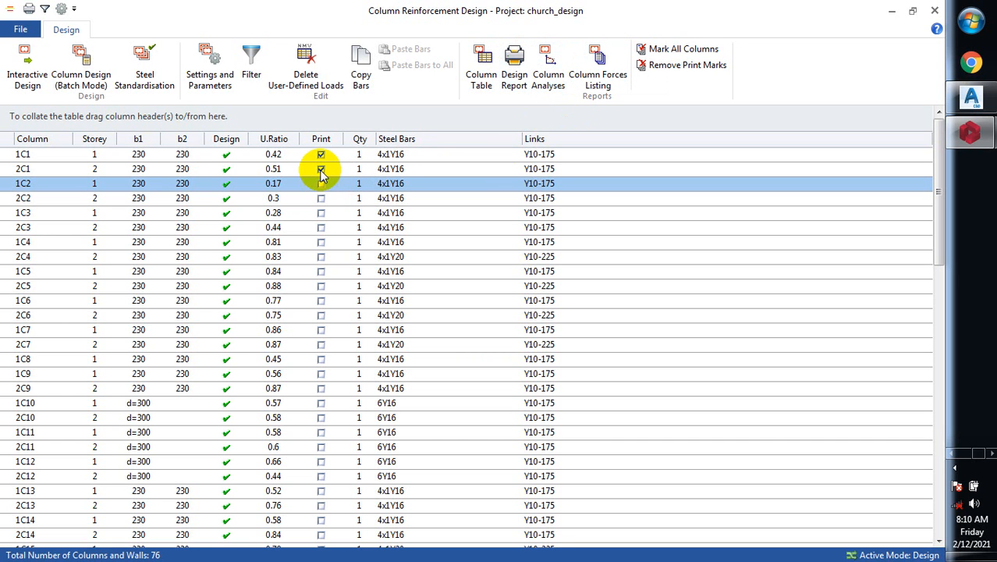
{"action": "left_click", "coordinate": [320, 169]}
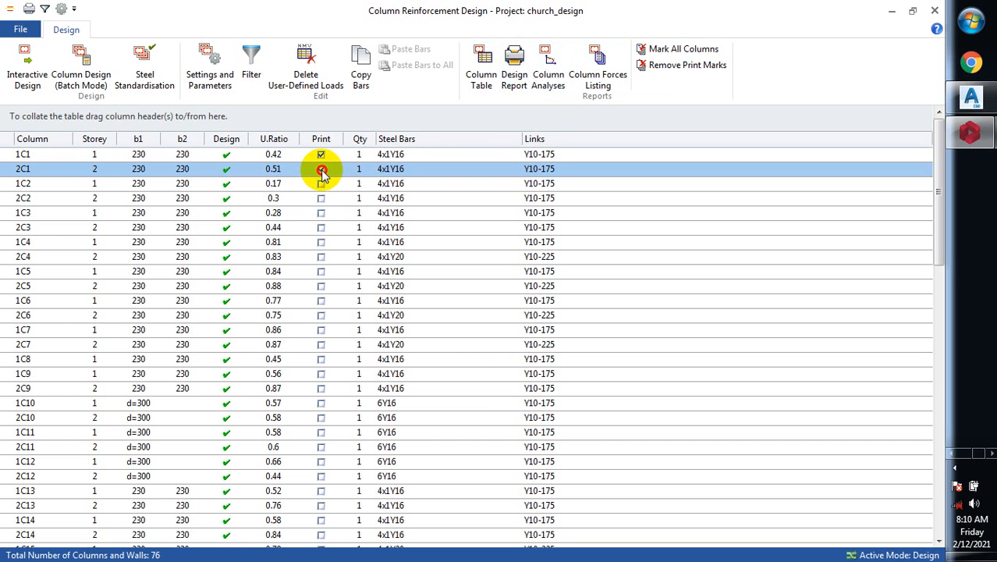
{"action": "left_click", "coordinate": [597, 64]}
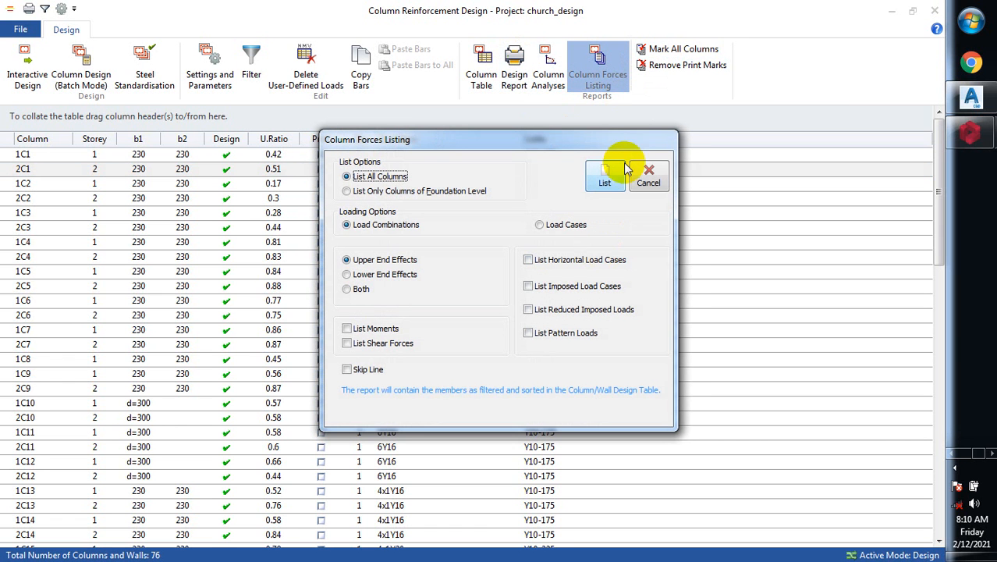
{"action": "left_click", "coordinate": [649, 176]}
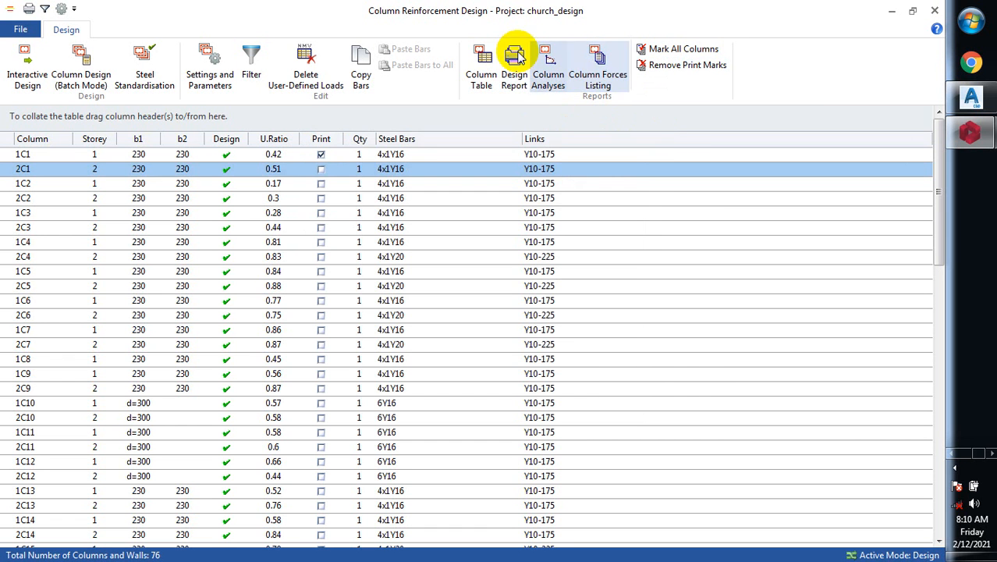
Generate the column table report, look through its rebar list and close the preview
{"action": "left_click", "coordinate": [482, 76]}
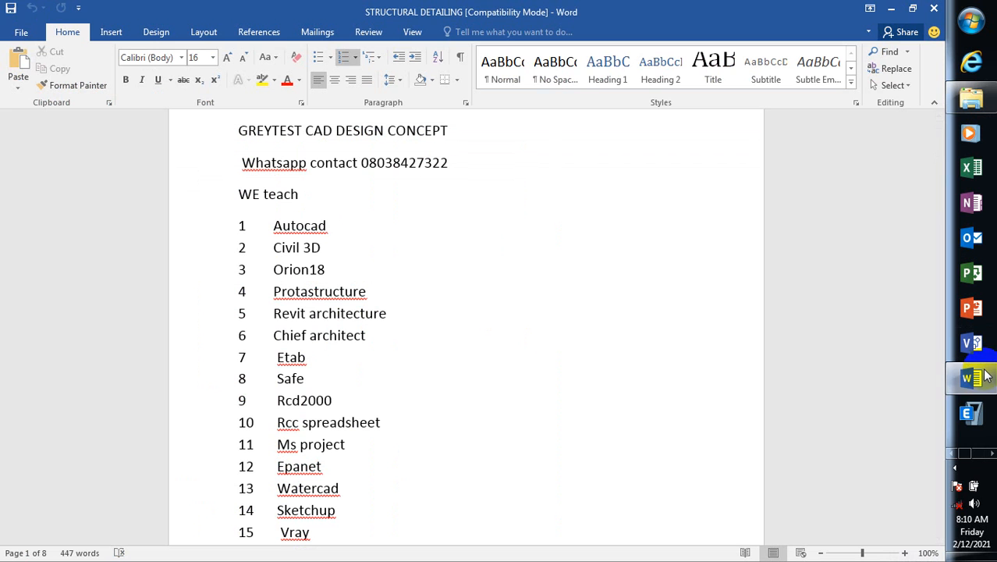
{"action": "left_click", "coordinate": [897, 9]}
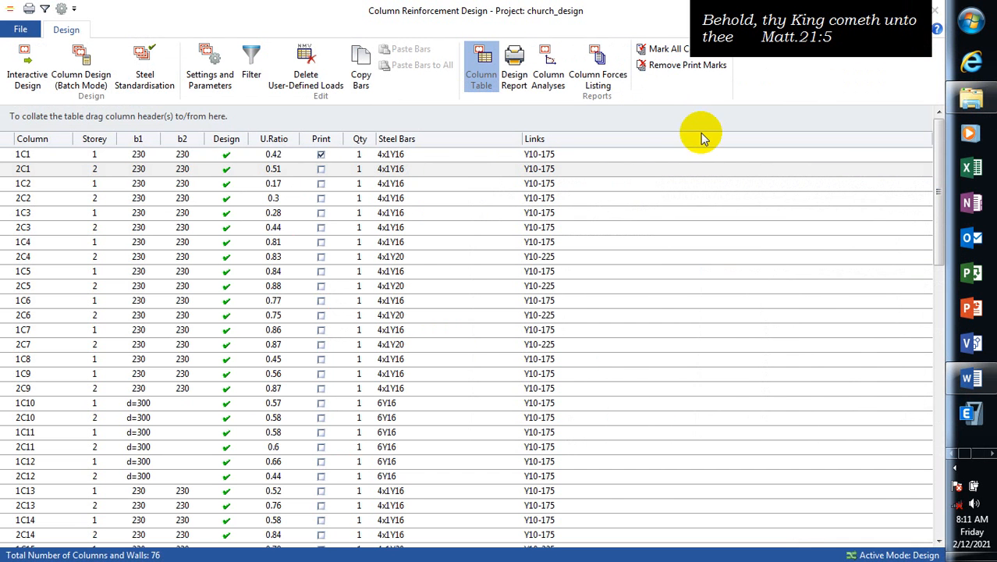
{"action": "left_click", "coordinate": [991, 454]}
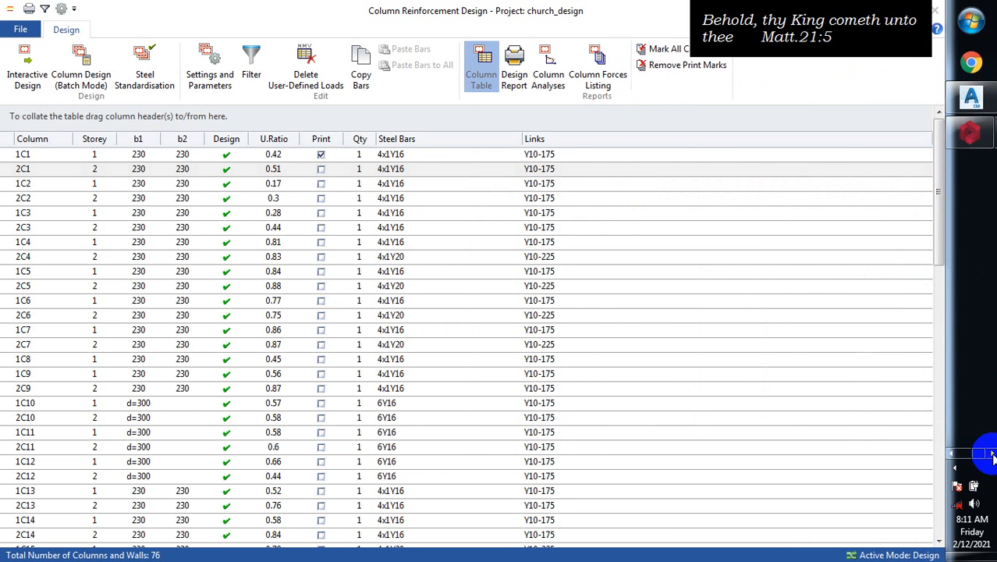
{"action": "left_click", "coordinate": [953, 453]}
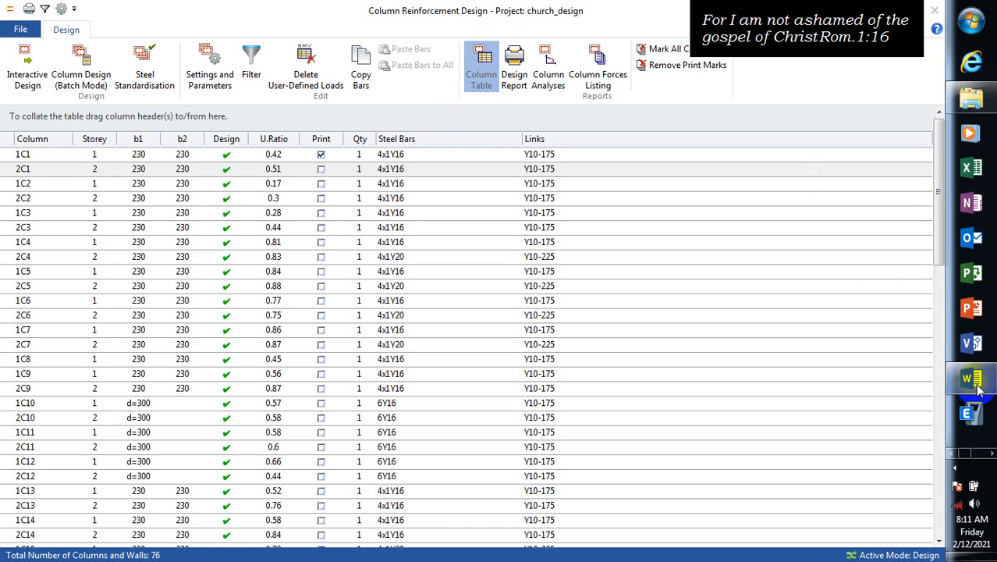
{"action": "mouse_move", "coordinate": [973, 380]}
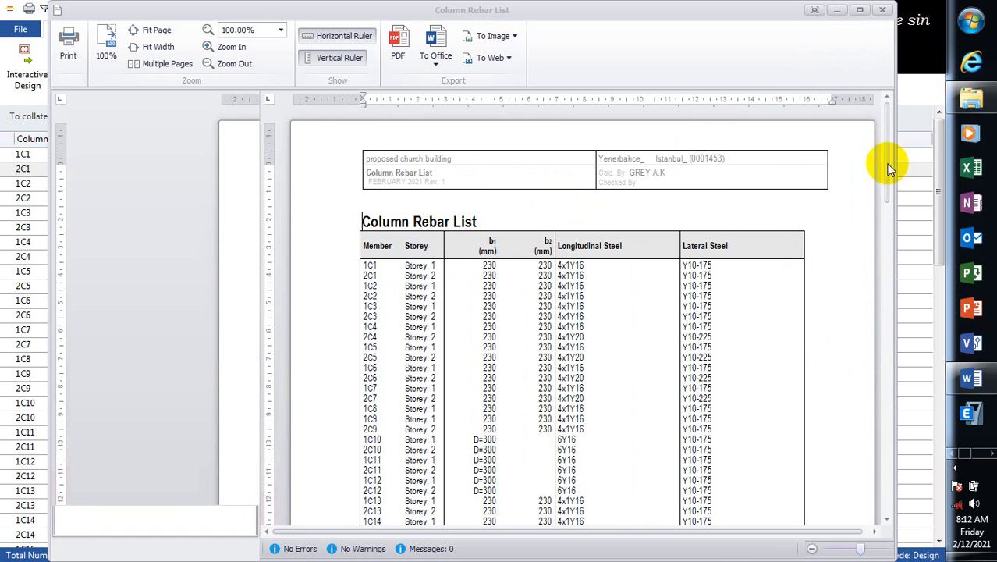
{"action": "left_click_drag", "start_coordinate": [887, 168], "coordinate": [886, 216]}
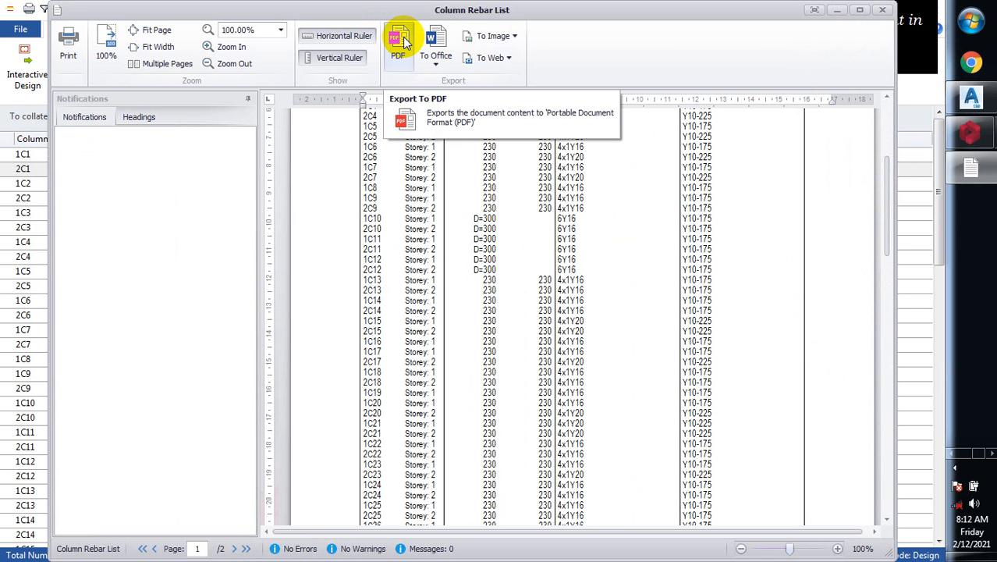
{"action": "left_click", "coordinate": [884, 14]}
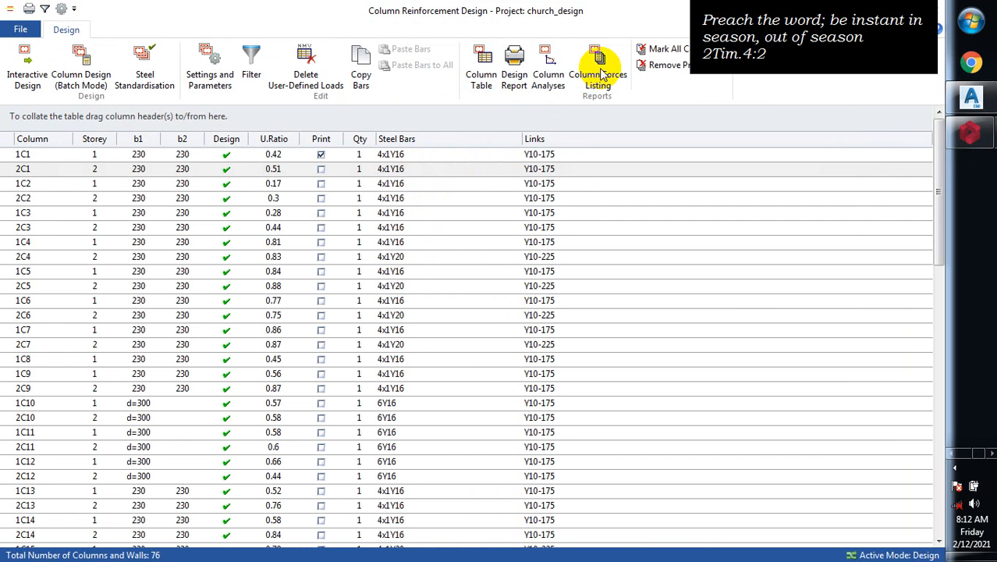
Generate the Column Capacity Analysis report for the x and y directions with all report options included, and export it to PDF
{"action": "left_click", "coordinate": [550, 66]}
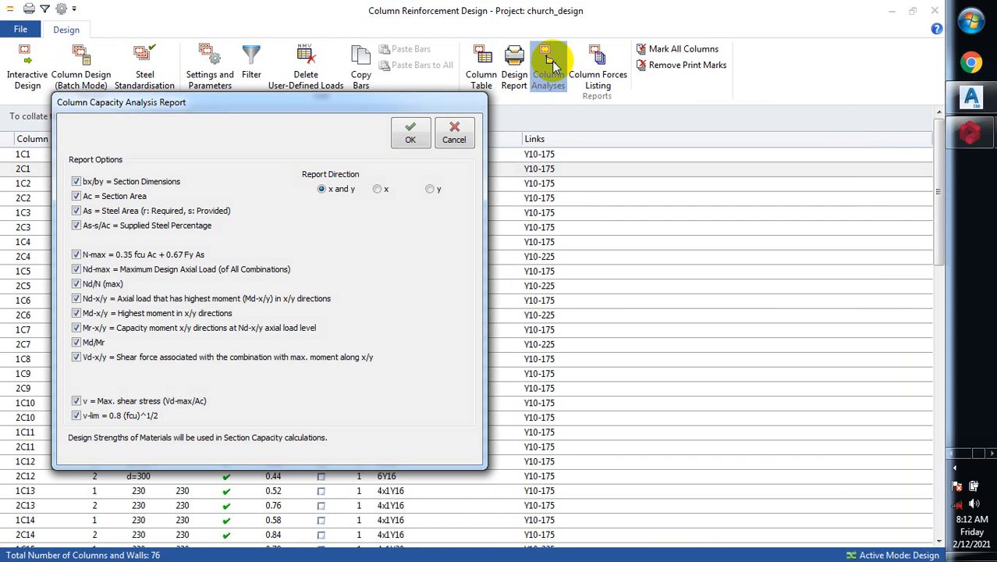
{"action": "left_click", "coordinate": [411, 139]}
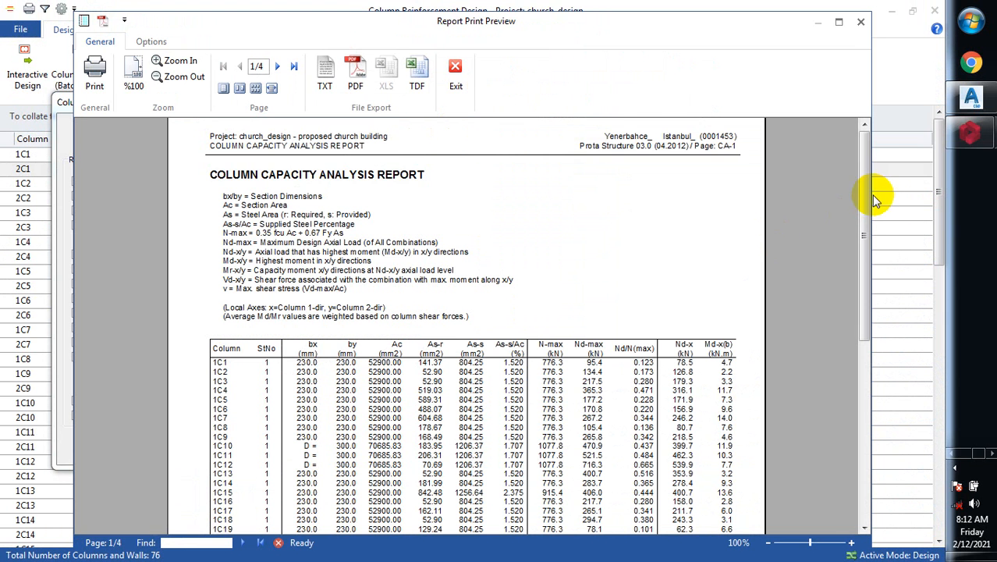
{"action": "mouse_move", "coordinate": [865, 191]}
{"action": "left_mouse_down"}
{"action": "mouse_move", "coordinate": [861, 182]}
{"action": "mouse_move", "coordinate": [859, 405]}
{"action": "mouse_move", "coordinate": [862, 183]}
{"action": "left_mouse_up"}
{"action": "left_click", "coordinate": [353, 69]}
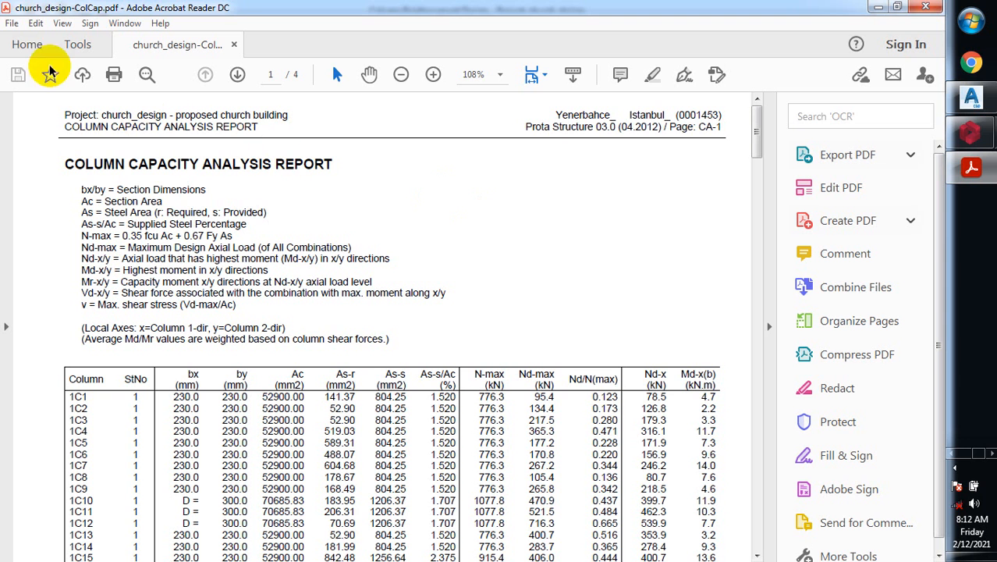
Look over the exported capacity analysis PDF, and close it together with the report print preview
{"action": "left_click", "coordinate": [12, 24]}
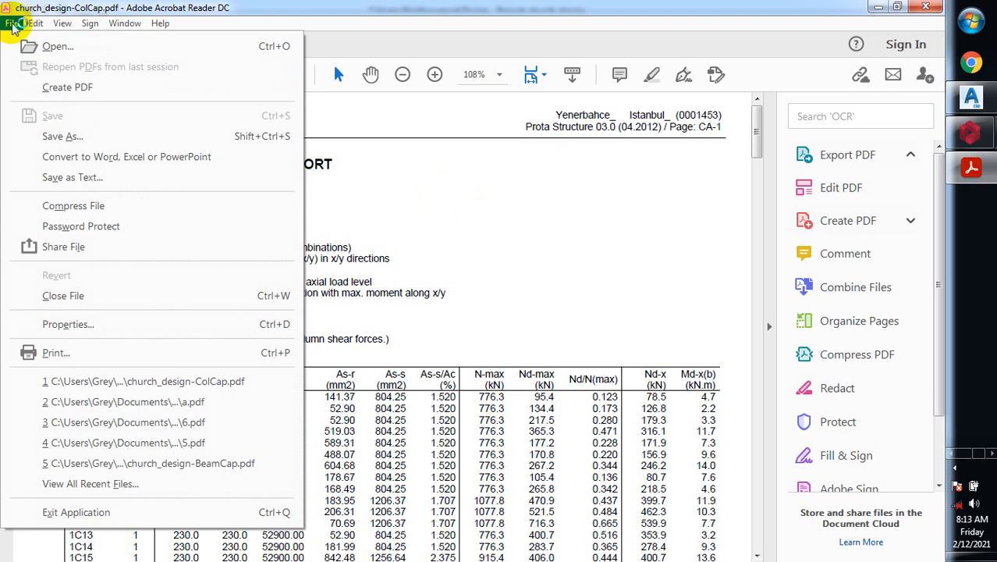
{"action": "left_click", "coordinate": [13, 25]}
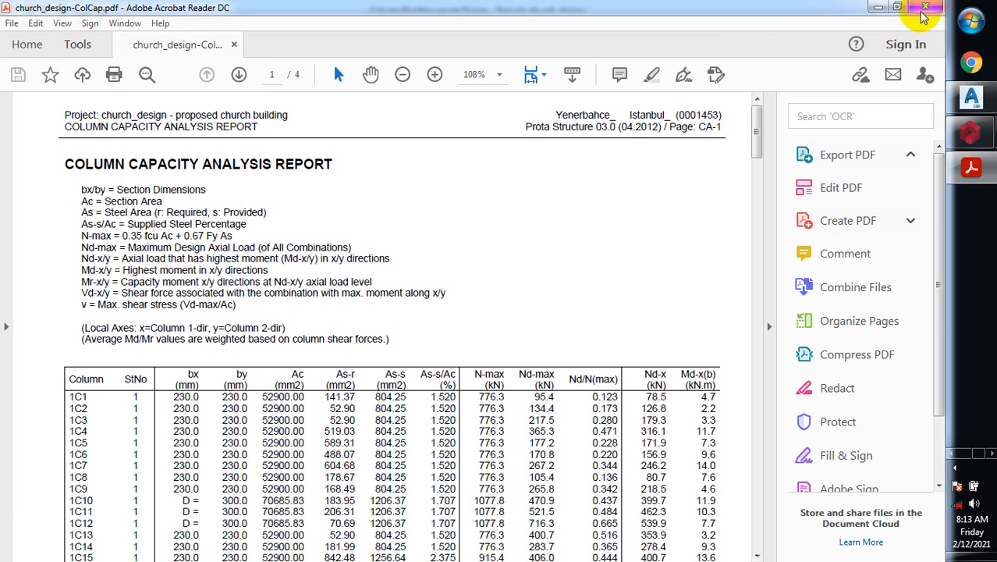
{"action": "left_click_drag", "start_coordinate": [755, 128], "coordinate": [756, 107]}
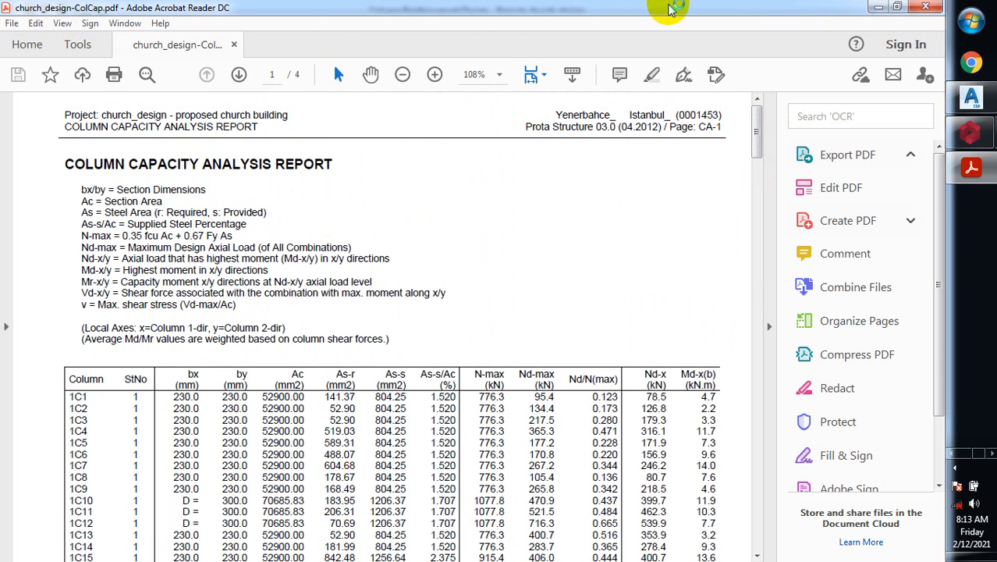
{"action": "left_click", "coordinate": [923, 11]}
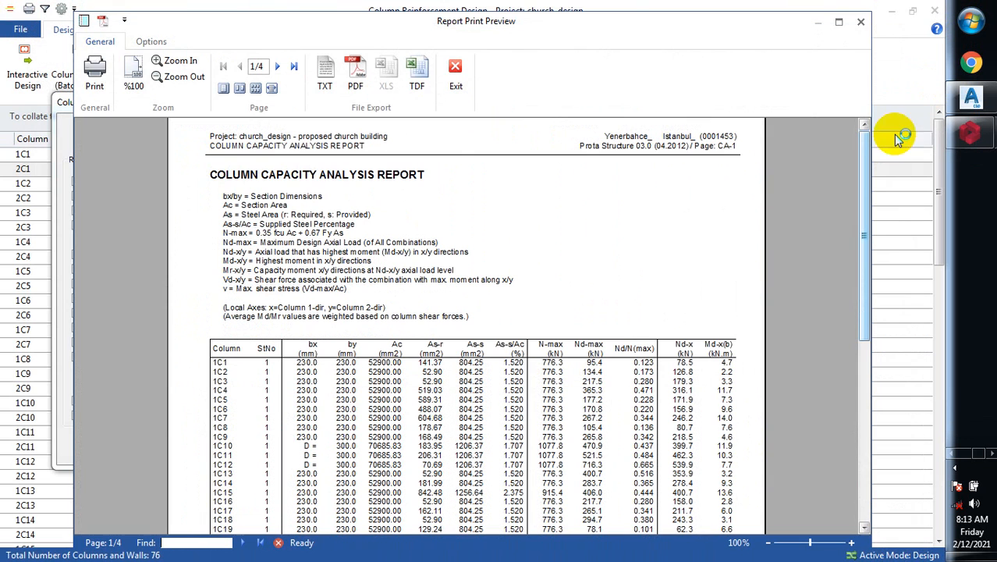
{"action": "left_click", "coordinate": [860, 23]}
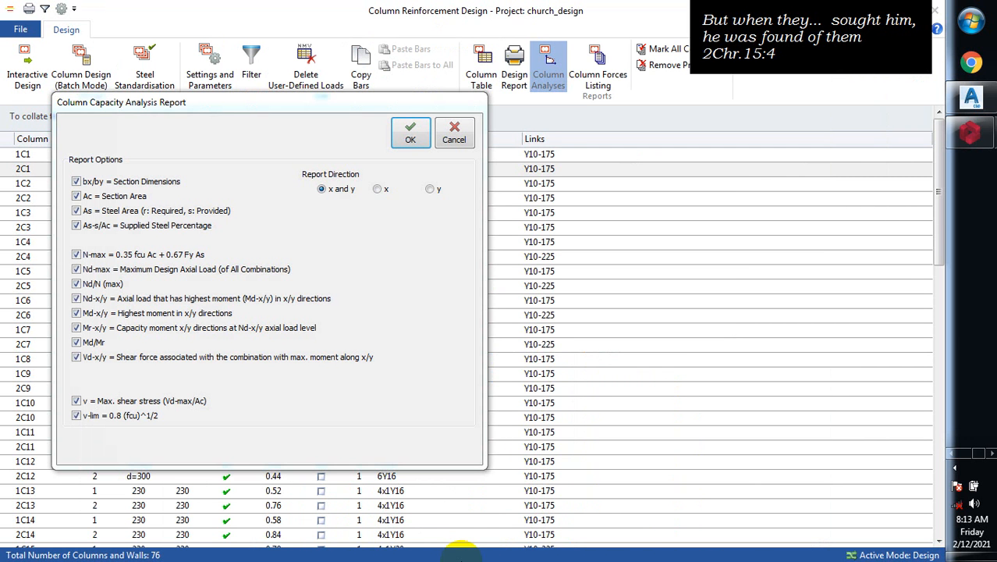
Switch from column to beam reinforcement design and mark only the first X4 axis of storey 1 (beams 1B1) for printing
{"action": "key", "text": "Escape"}
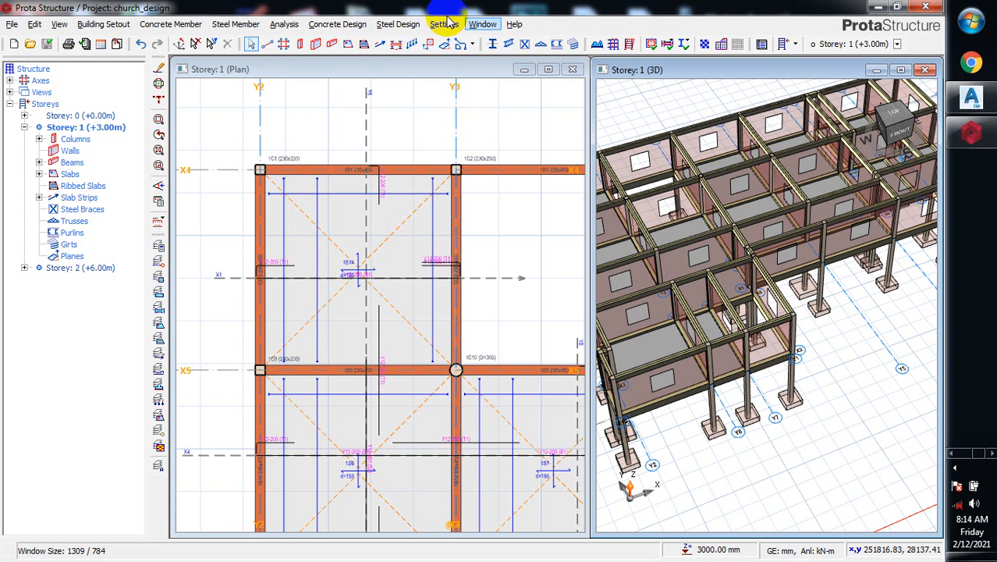
{"action": "left_click", "coordinate": [328, 25]}
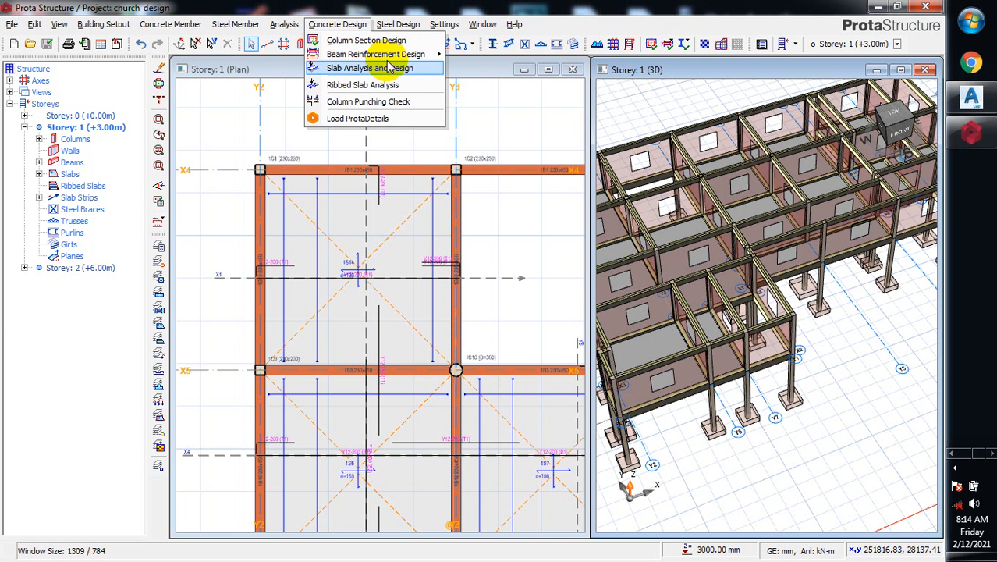
{"action": "mouse_move", "coordinate": [436, 54]}
{"action": "left_click", "coordinate": [499, 55]}
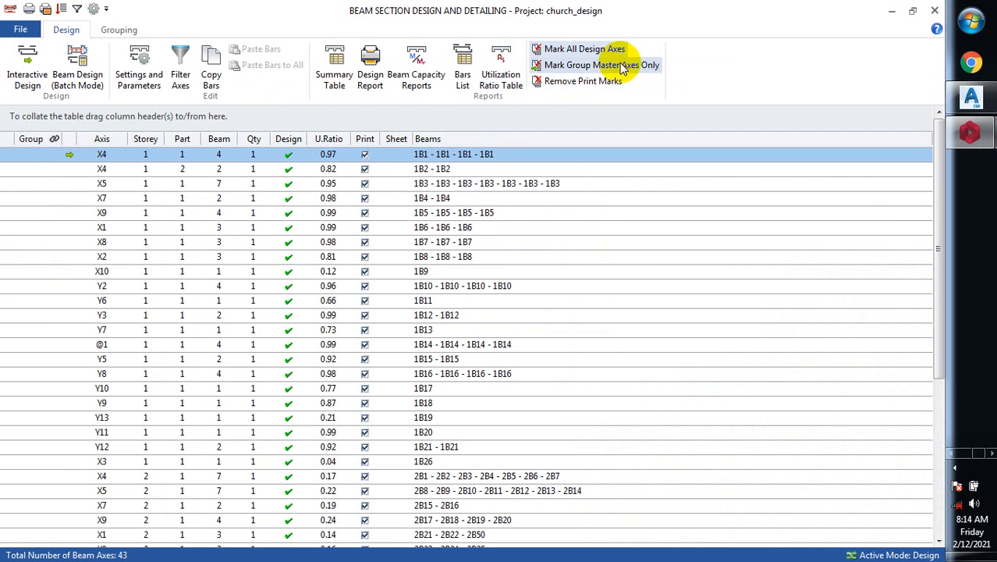
{"action": "left_click", "coordinate": [608, 83]}
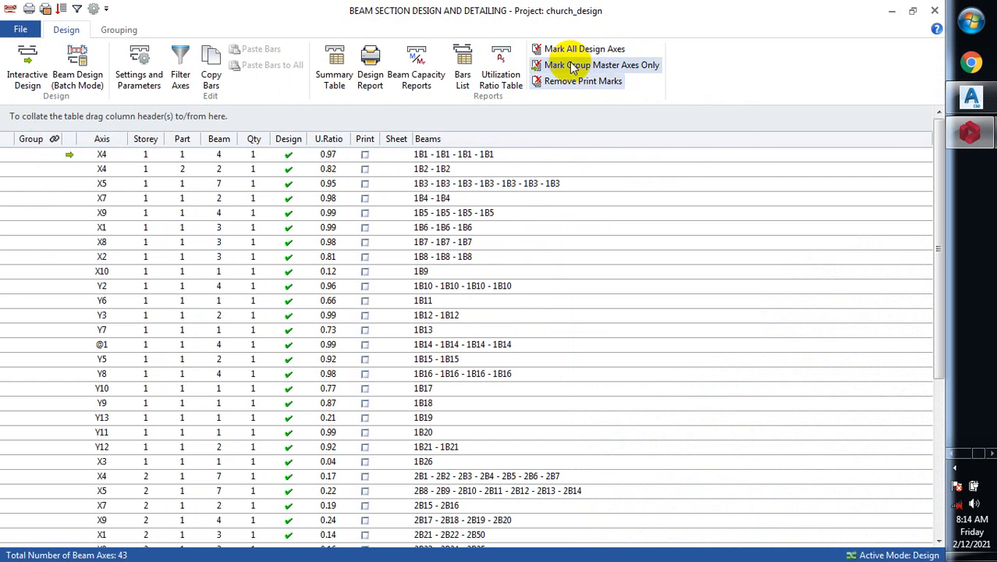
{"action": "left_click", "coordinate": [364, 155]}
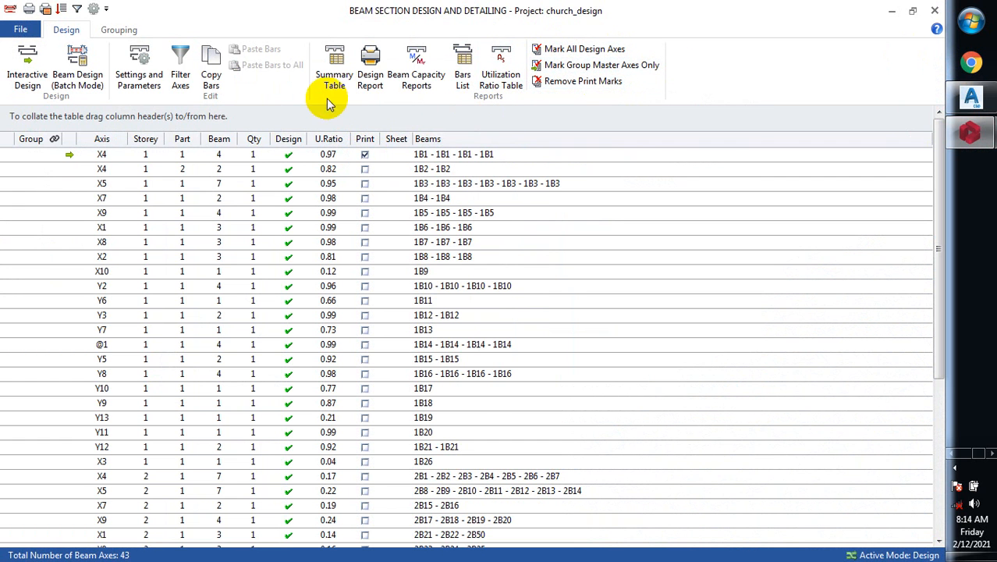
Generate the beam design report with beam loads, shear force diagrams and moment diagrams, and look through it
{"action": "left_click", "coordinate": [371, 67]}
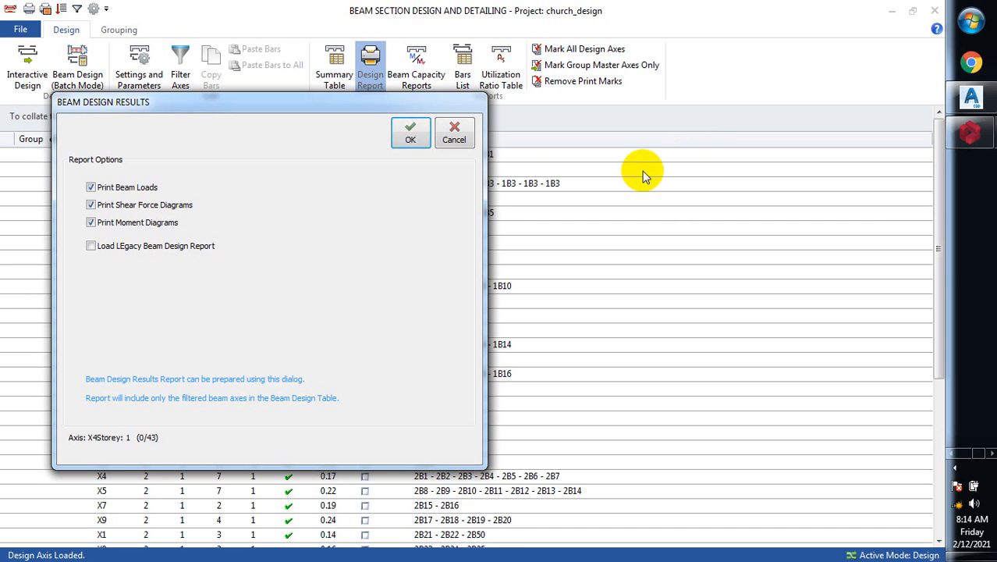
{"action": "left_click", "coordinate": [407, 143]}
{"action": "left_click", "coordinate": [411, 139]}
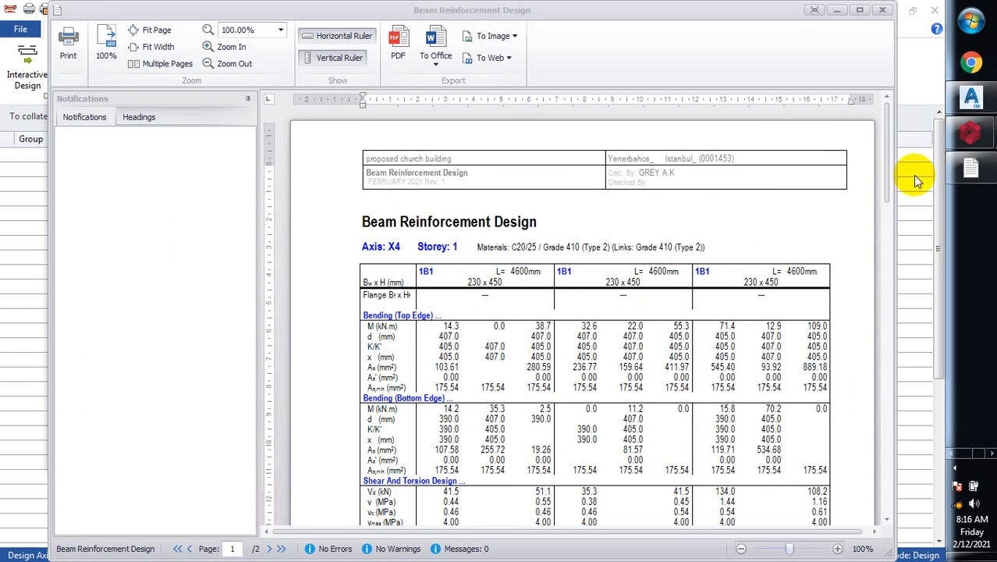
{"action": "left_click", "coordinate": [887, 172]}
{"action": "left_click_drag", "start_coordinate": [888, 172], "coordinate": [886, 181]}
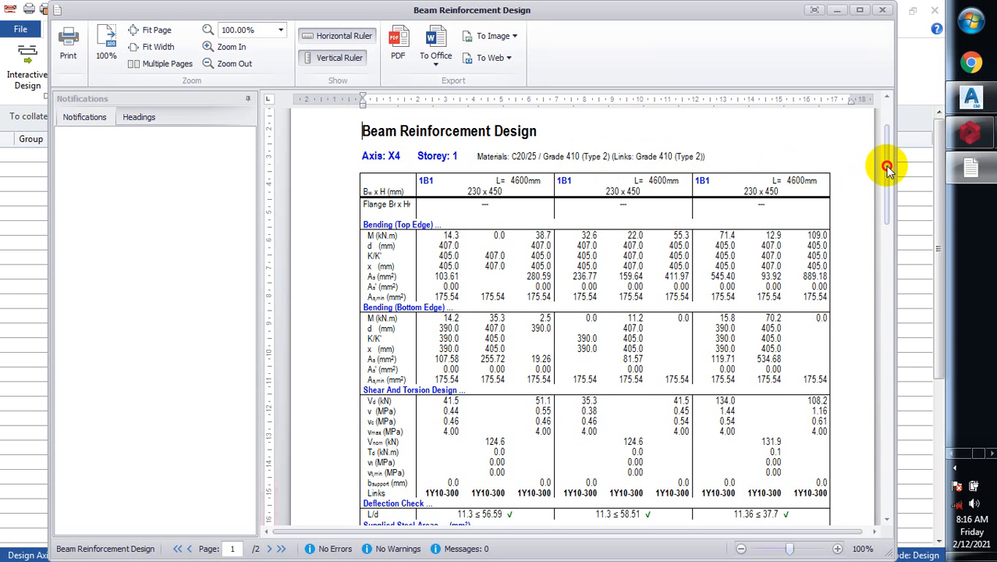
{"action": "left_click_drag", "start_coordinate": [886, 200], "coordinate": [884, 248]}
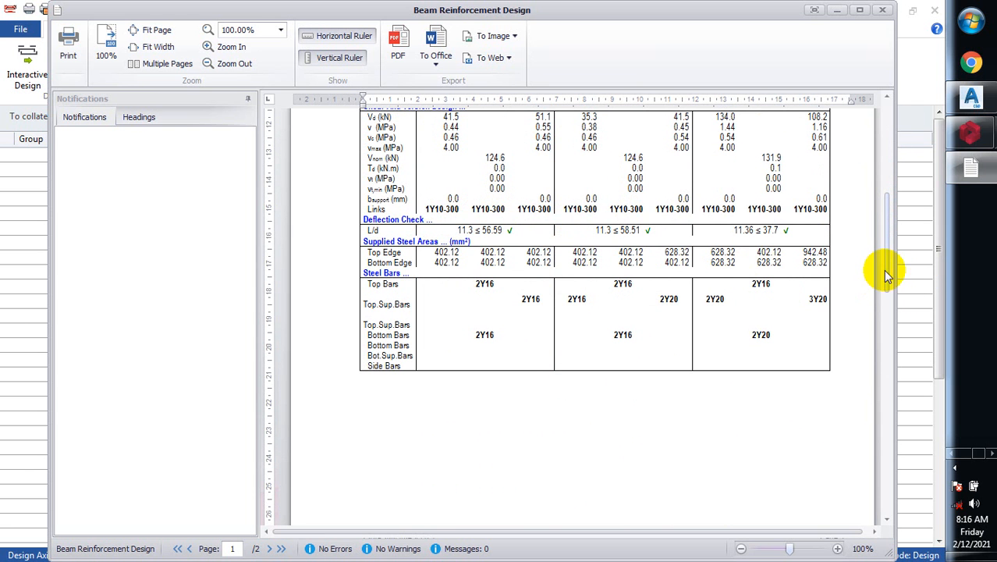
{"action": "left_click_drag", "start_coordinate": [886, 274], "coordinate": [887, 162]}
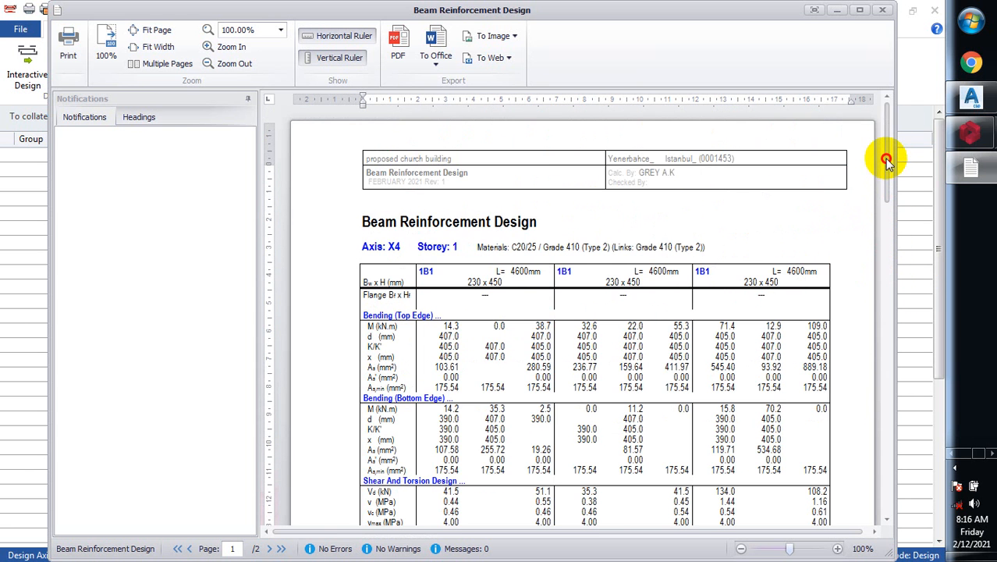
Export the Beam Reinforcement Design report to PDF under the file name b
{"action": "left_click", "coordinate": [399, 45]}
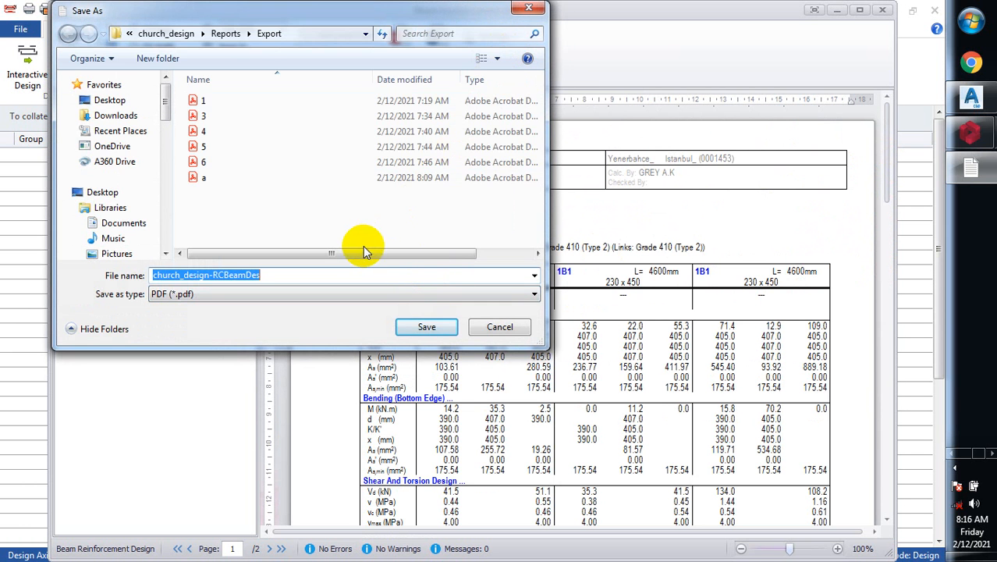
{"action": "key", "text": "BackSpace"}
{"action": "type", "text": "b"}
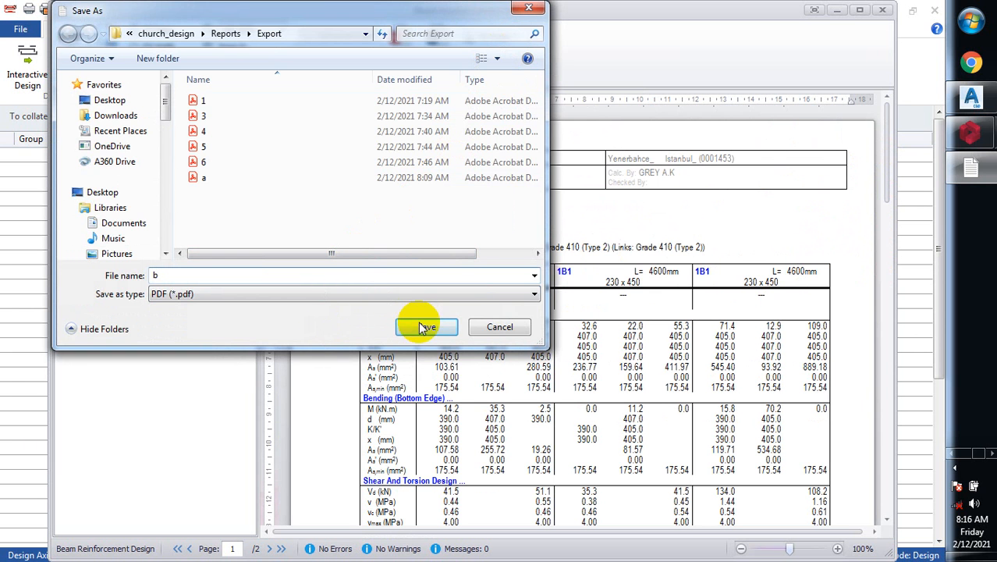
{"action": "left_click", "coordinate": [429, 329]}
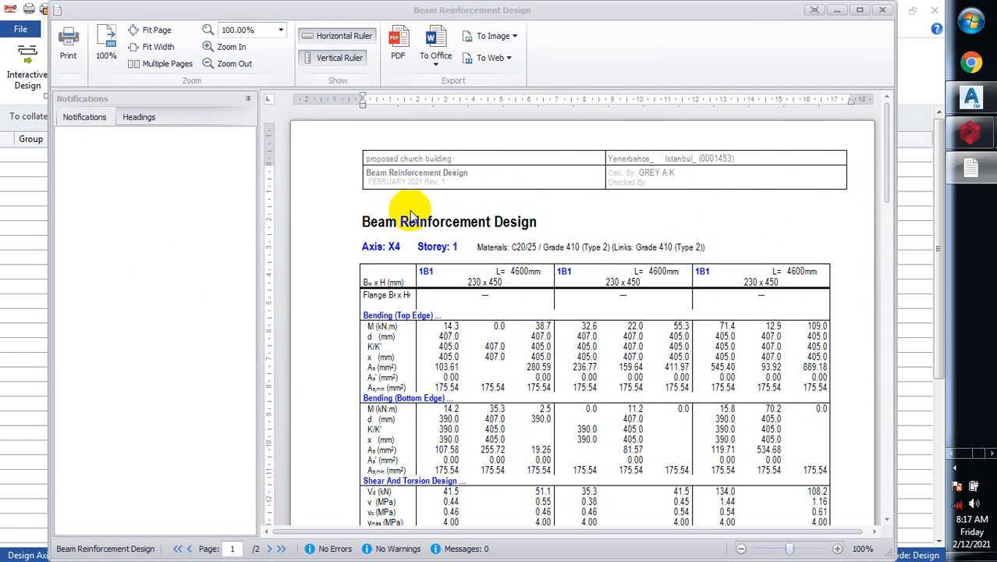
Close the exported beam PDF, the report preview and its options, and leave the beam design table
{"action": "left_click", "coordinate": [882, 11]}
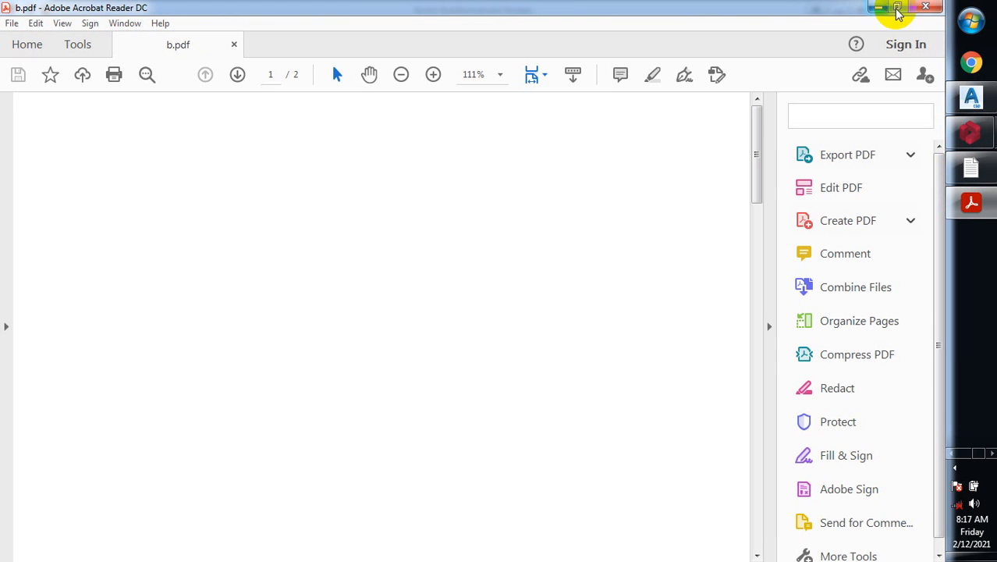
{"action": "left_click", "coordinate": [931, 9]}
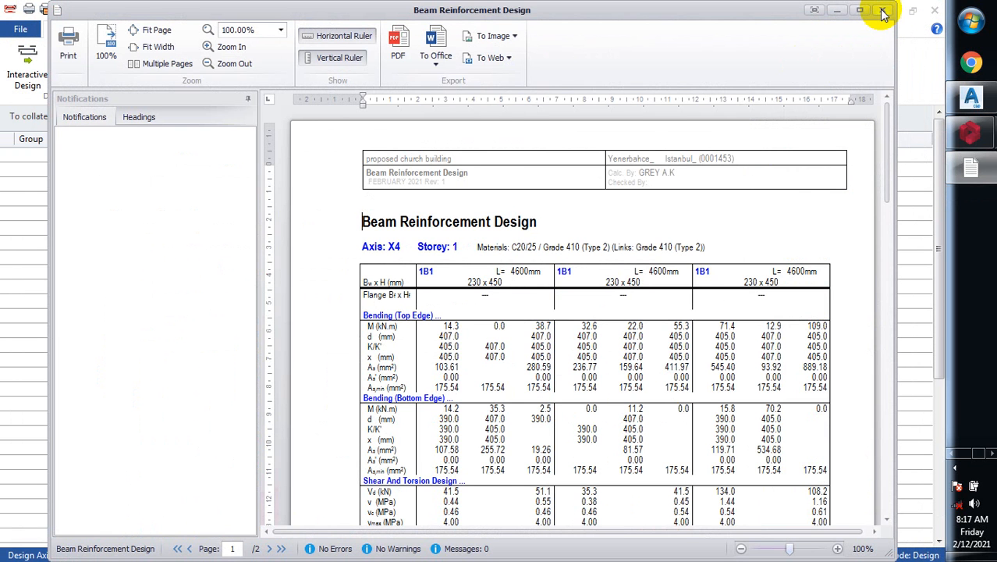
{"action": "left_click", "coordinate": [881, 10]}
{"action": "left_click", "coordinate": [447, 141]}
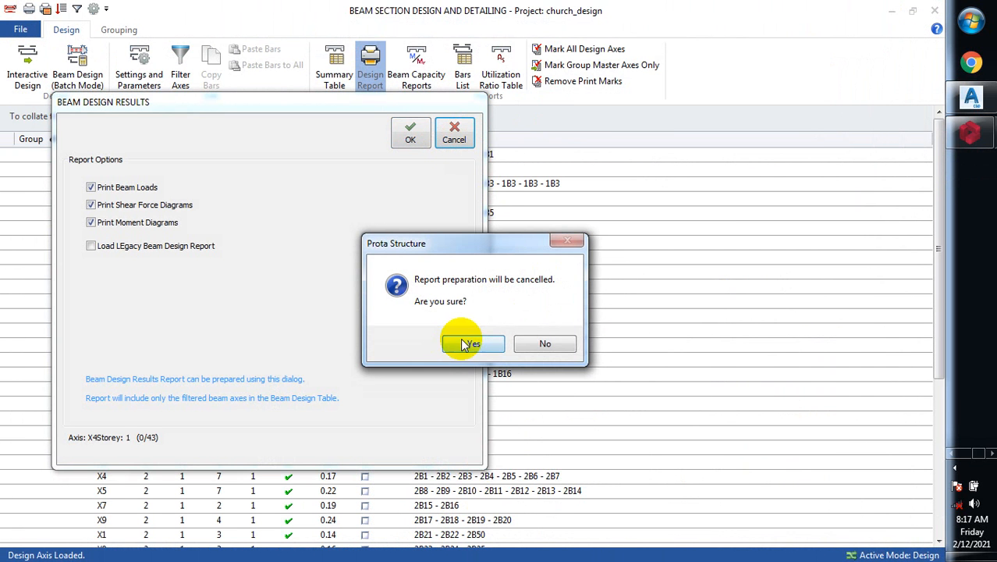
{"action": "left_click", "coordinate": [464, 344]}
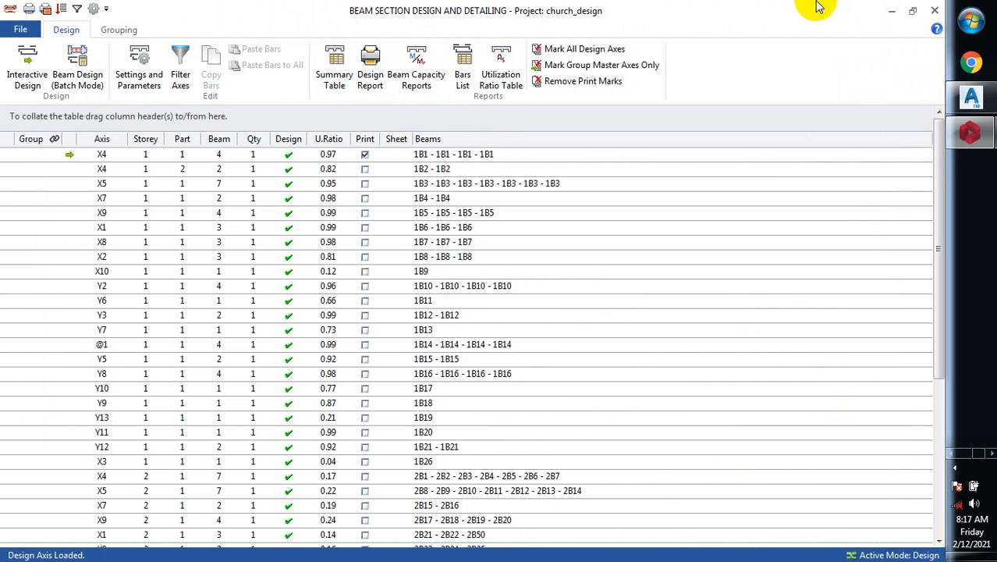
{"action": "left_click", "coordinate": [934, 16]}
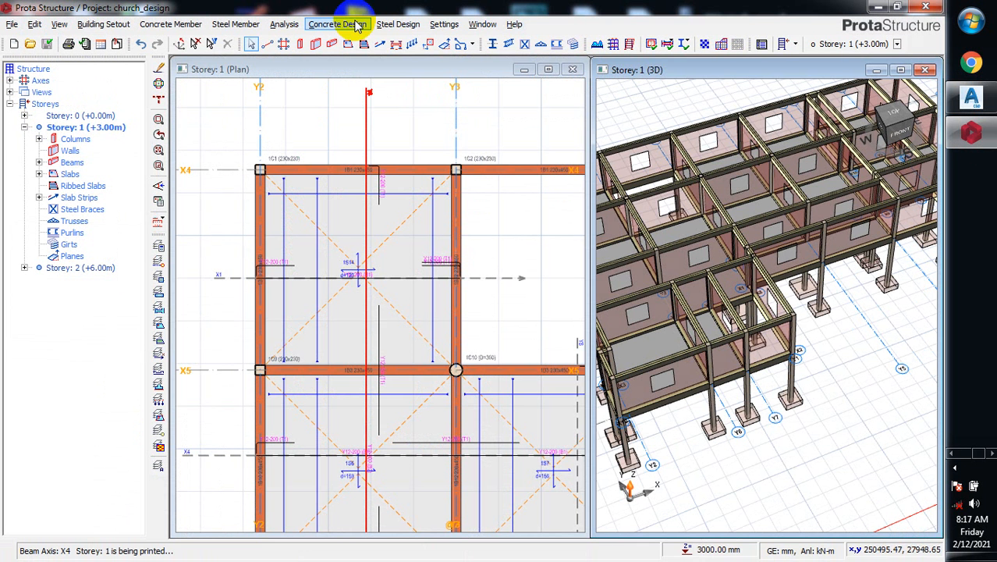
Run Slab Analysis and Design for storey 1 only, checking the design and re-selecting only insufficient steel bars
{"action": "left_click", "coordinate": [356, 24]}
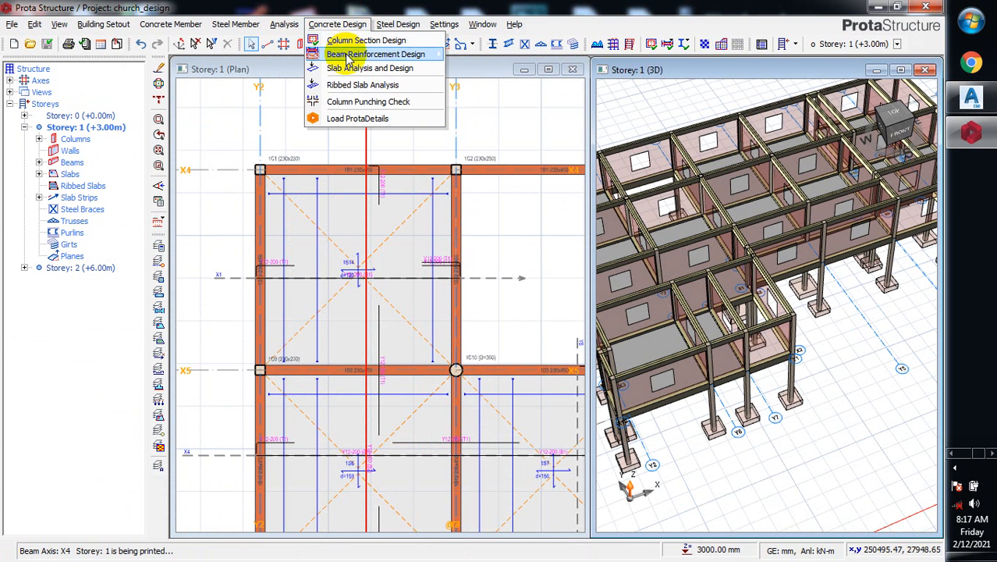
{"action": "left_click", "coordinate": [397, 74]}
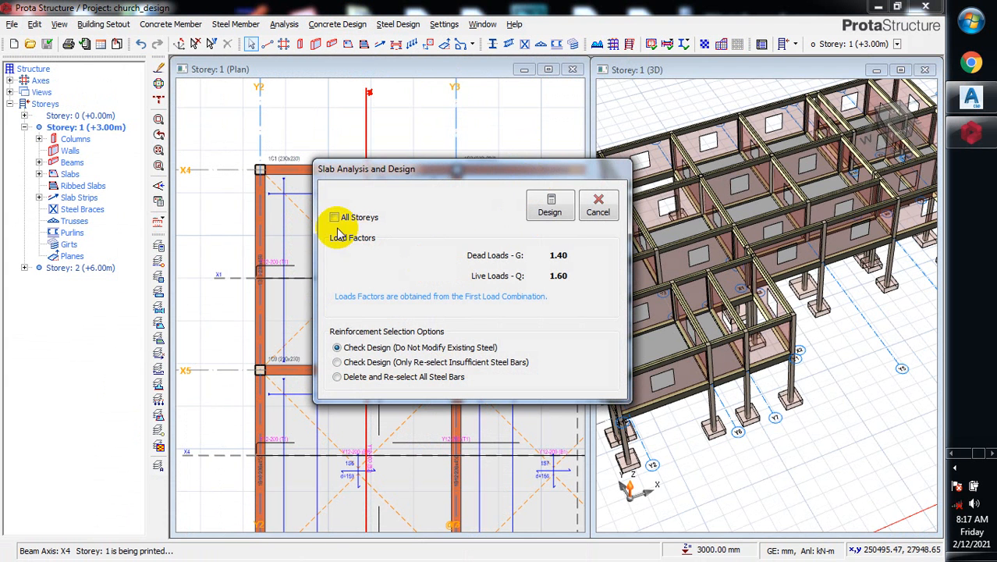
{"action": "left_click", "coordinate": [337, 364]}
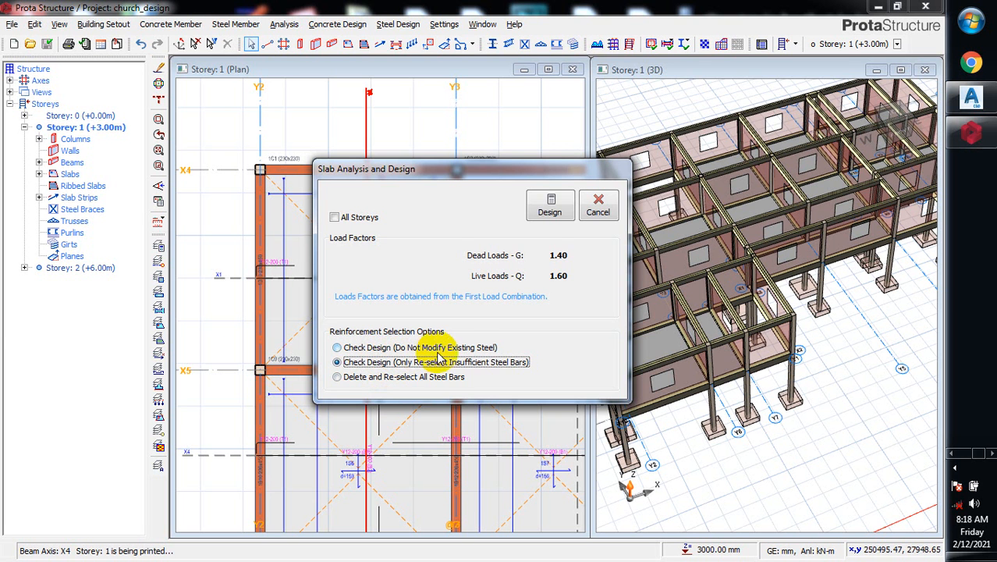
{"action": "left_click", "coordinate": [337, 348]}
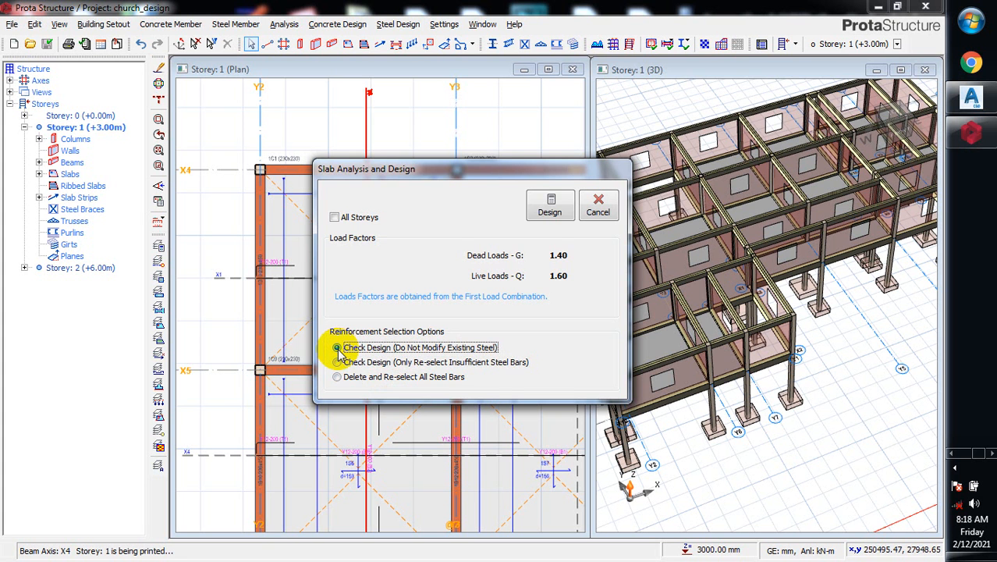
{"action": "left_click", "coordinate": [340, 363]}
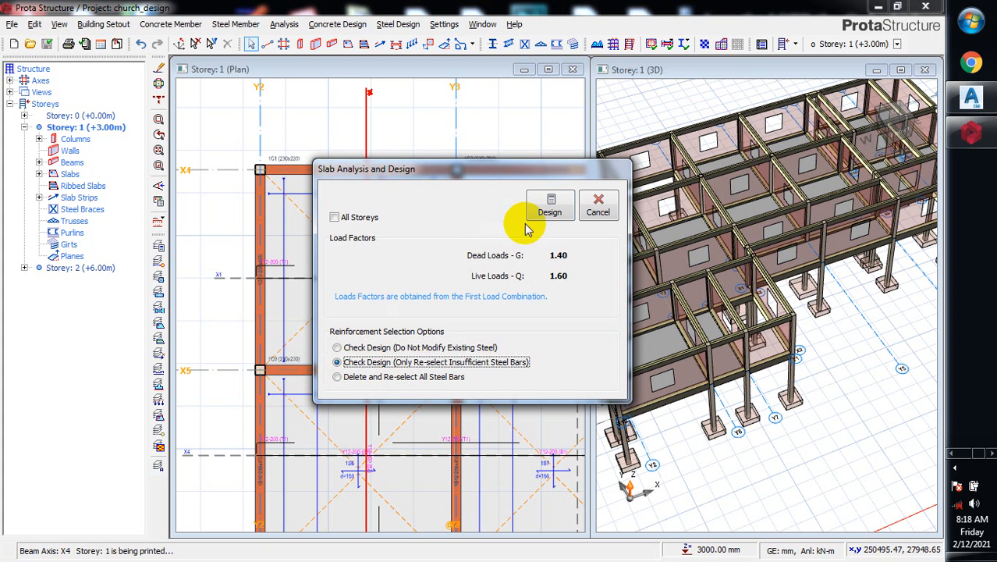
{"action": "left_click", "coordinate": [551, 214]}
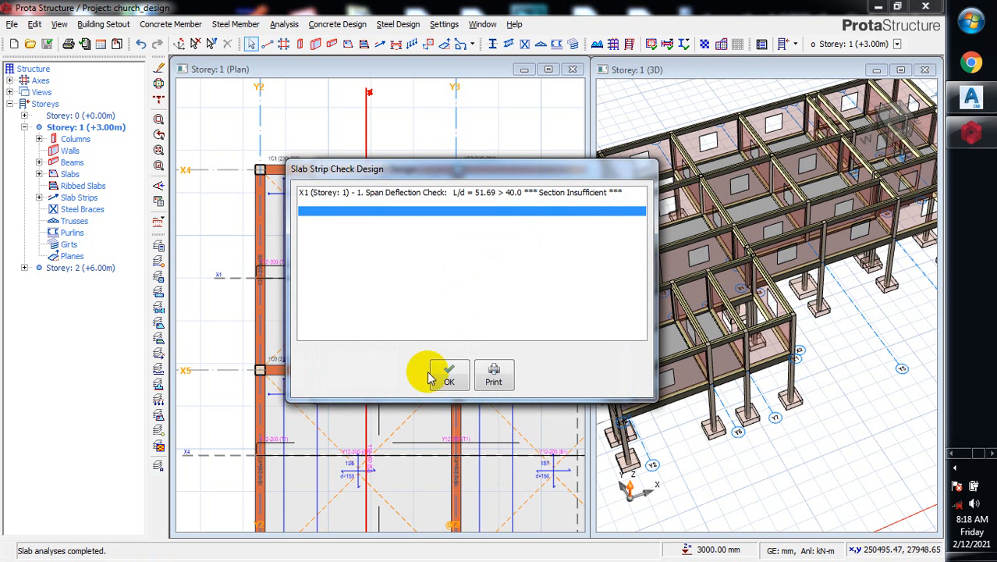
{"action": "left_click", "coordinate": [447, 378]}
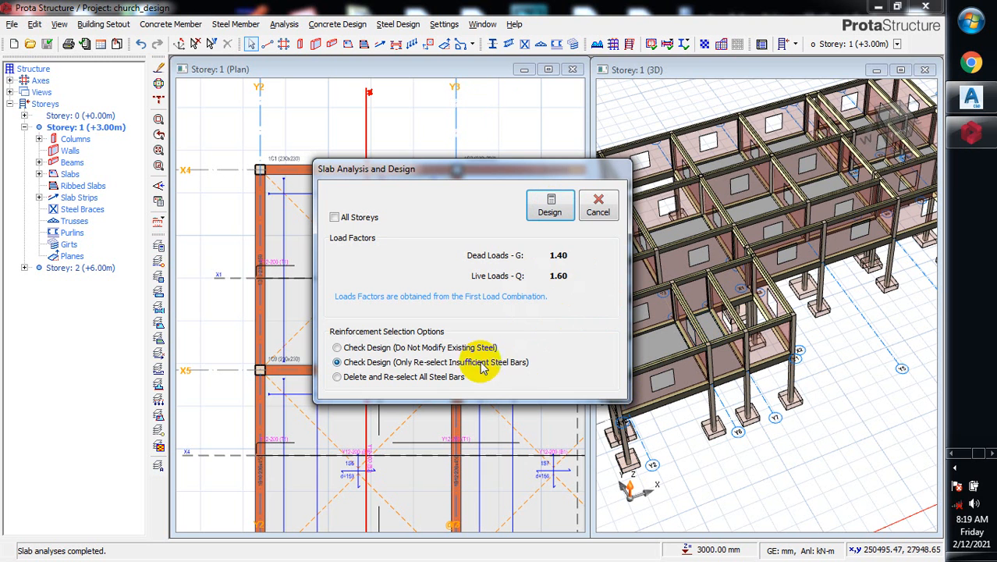
Rerun the slab design to view the Slab Reinforcement Design report, and close its preview and the slab design dialog
{"action": "mouse_move", "coordinate": [972, 133]}
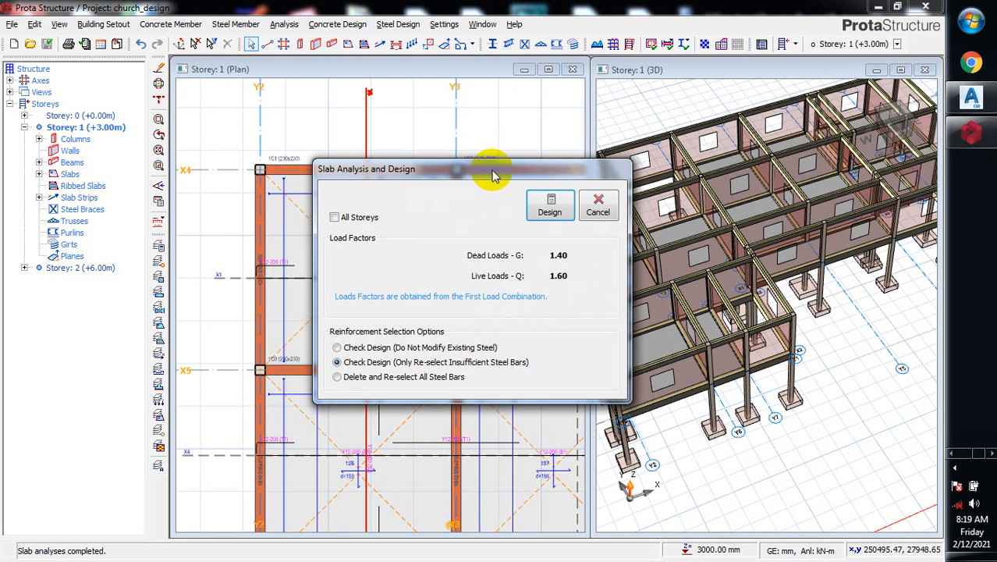
{"action": "left_click", "coordinate": [549, 204]}
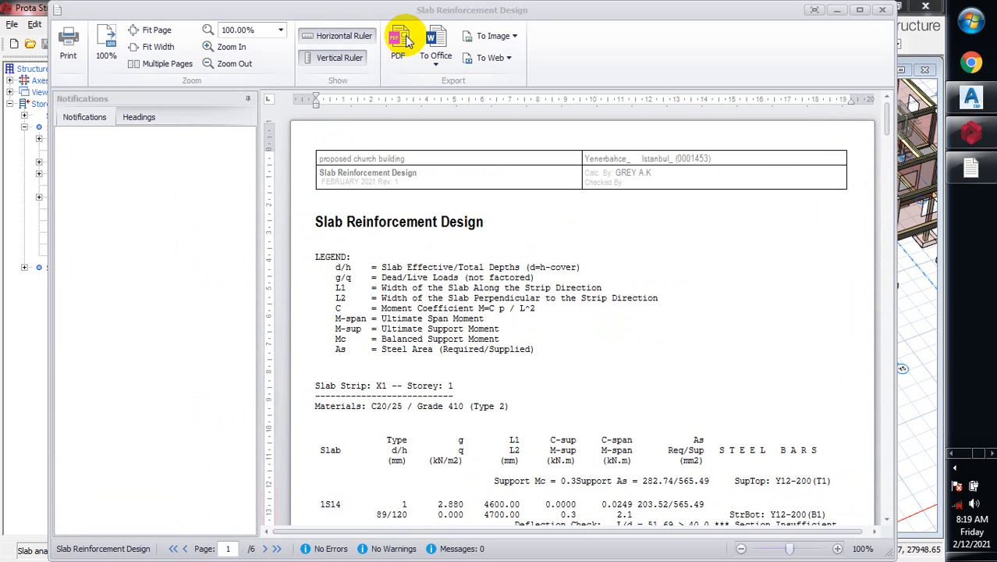
{"action": "left_click", "coordinate": [884, 11]}
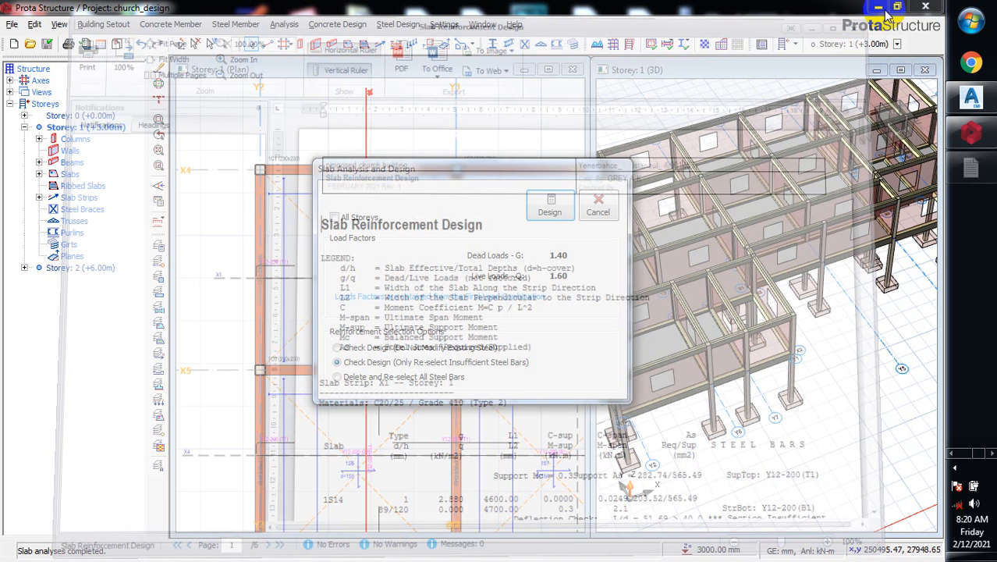
{"action": "left_click", "coordinate": [597, 212]}
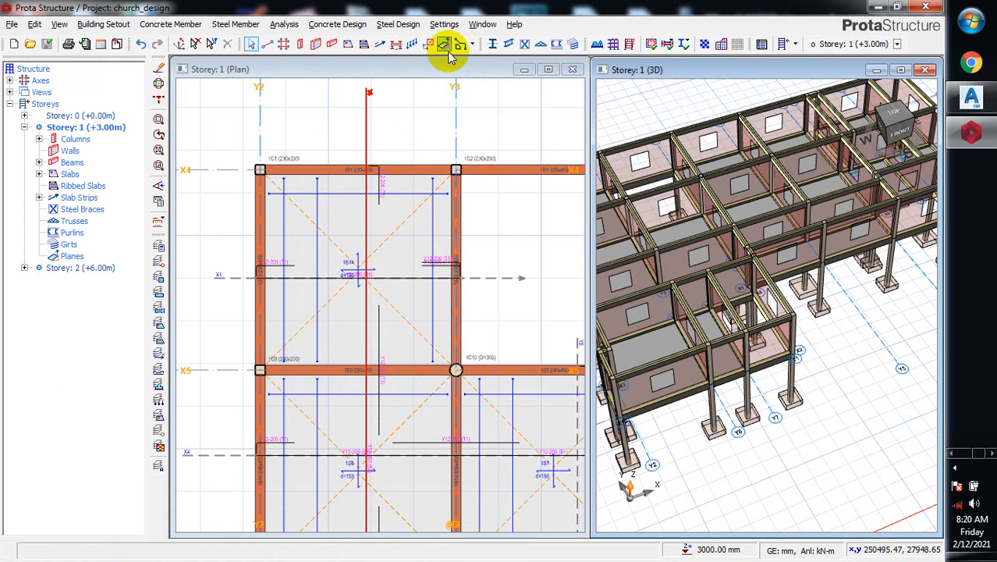
{"action": "left_click", "coordinate": [335, 24]}
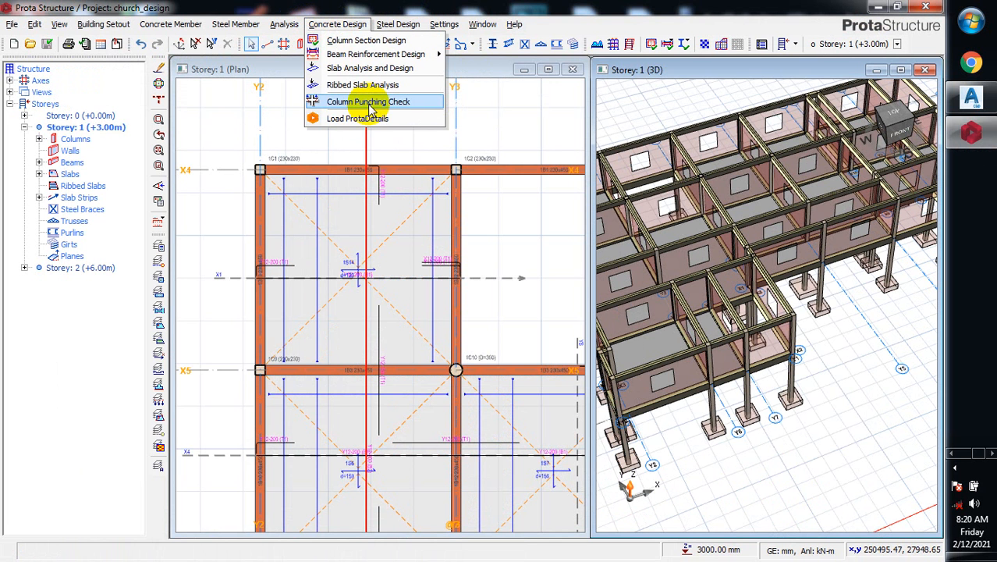
{"action": "left_click", "coordinate": [472, 114]}
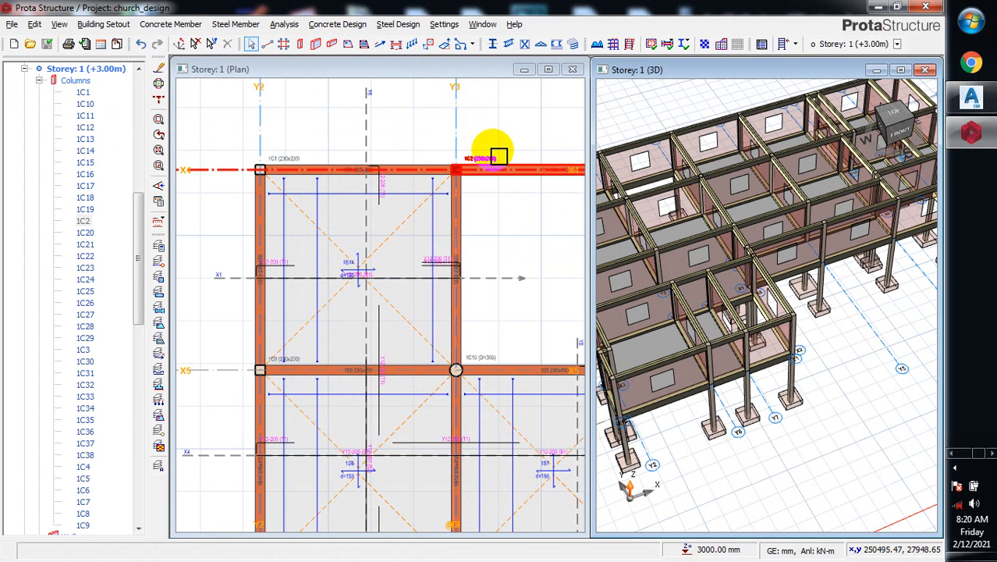
{"action": "key", "text": "Escape"}
Switch the plan view to Storey: 0 and show the full layout of pad footings
{"action": "left_click_drag", "start_coordinate": [140, 242], "coordinate": [143, 49]}
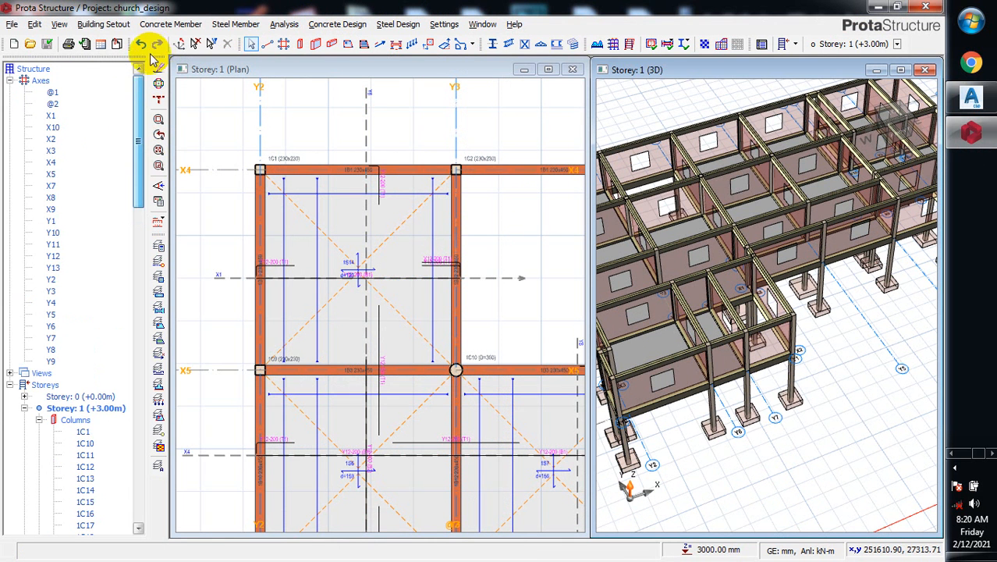
{"action": "double_click", "coordinate": [72, 399]}
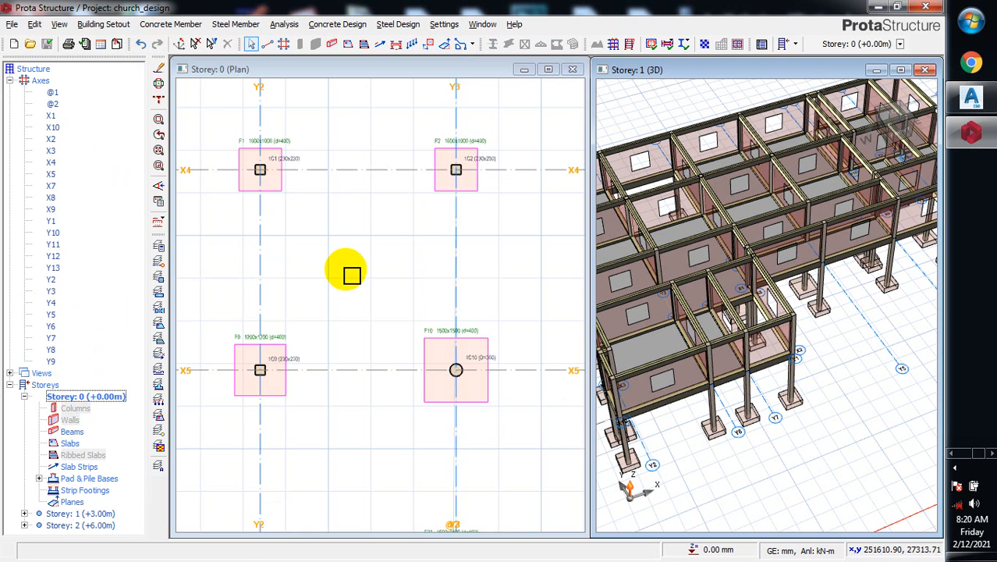
{"action": "scroll", "coordinate": [336, 284], "scroll_direction": "down", "scroll_amount": 1}
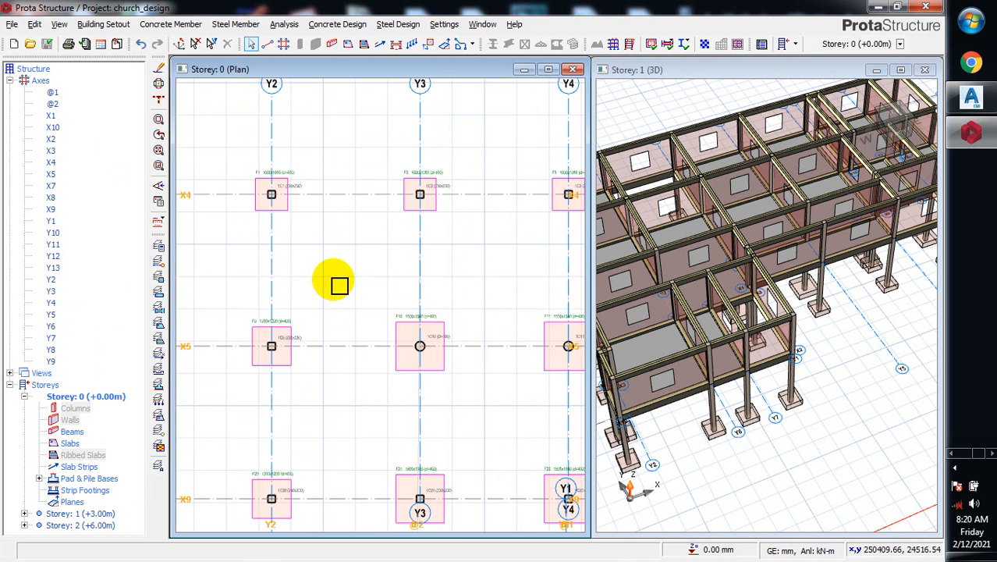
{"action": "scroll", "coordinate": [336, 284], "scroll_direction": "down", "scroll_amount": 2}
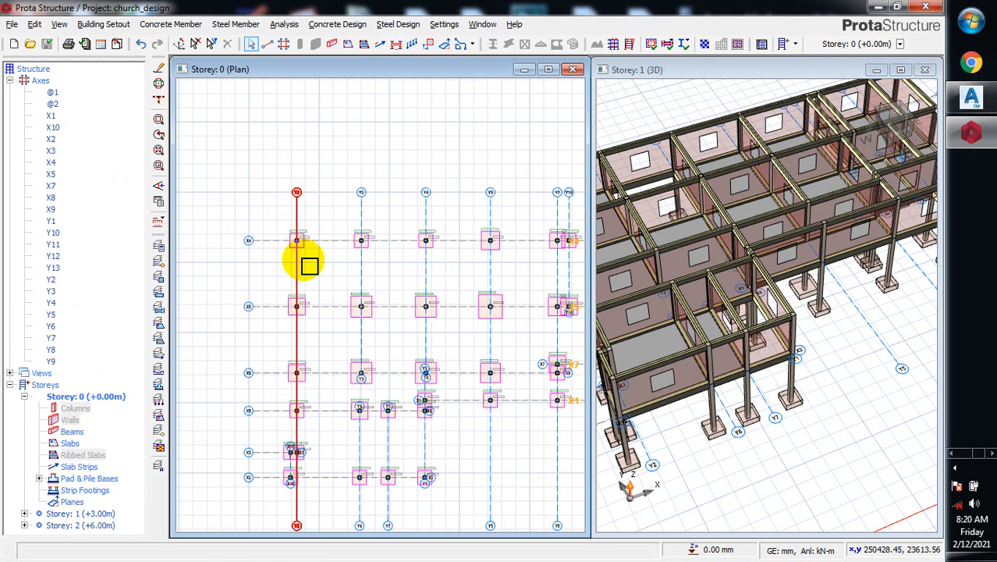
Select all pad footings on the Storey: 0 plan and print the Pad and Pile Base Results for the selected bases
{"action": "scroll", "coordinate": [304, 261], "scroll_direction": "down", "scroll_amount": 1}
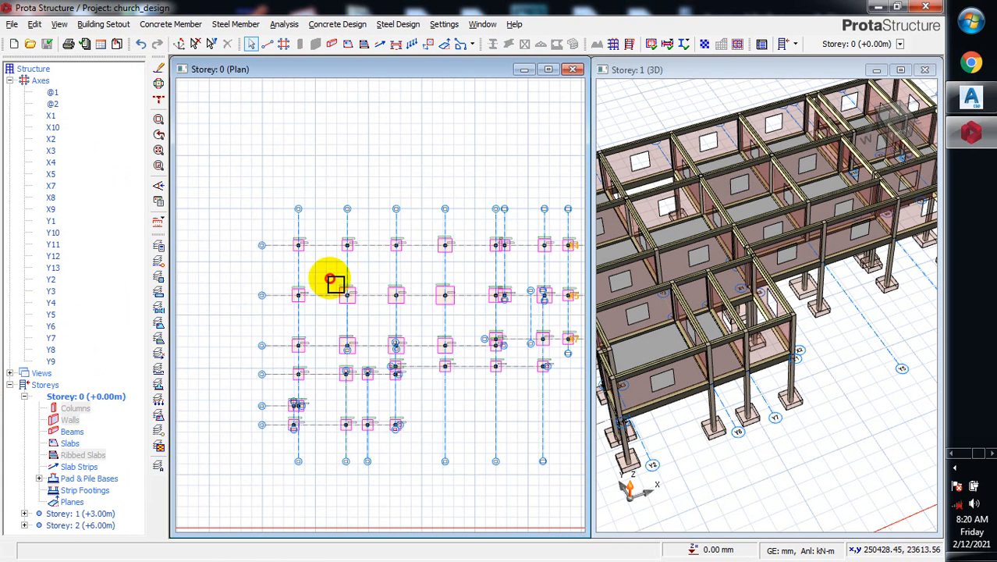
{"action": "left_click_drag", "start_coordinate": [276, 231], "coordinate": [574, 445]}
{"action": "left_click_drag", "start_coordinate": [276, 231], "coordinate": [591, 439]}
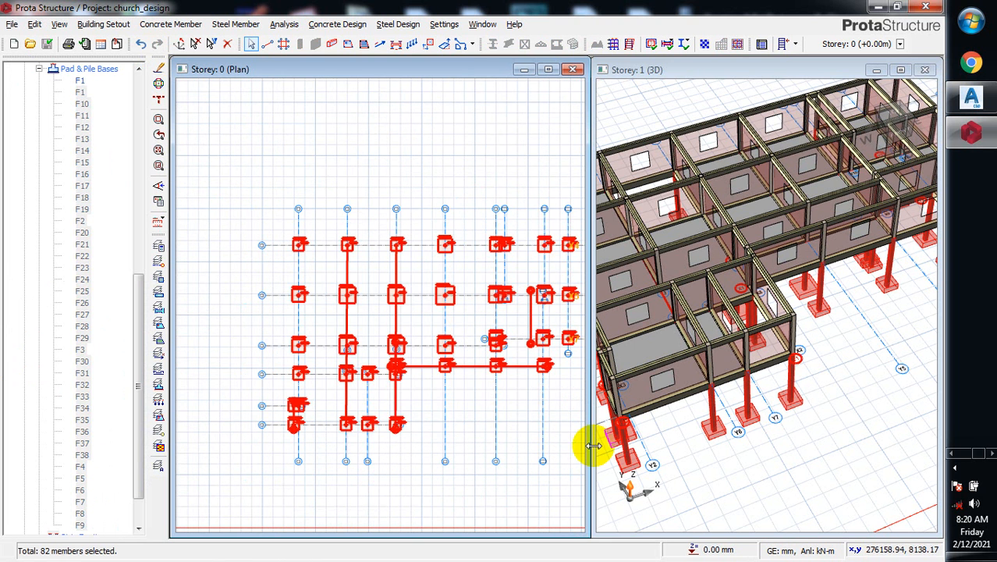
{"action": "right_click", "coordinate": [422, 398]}
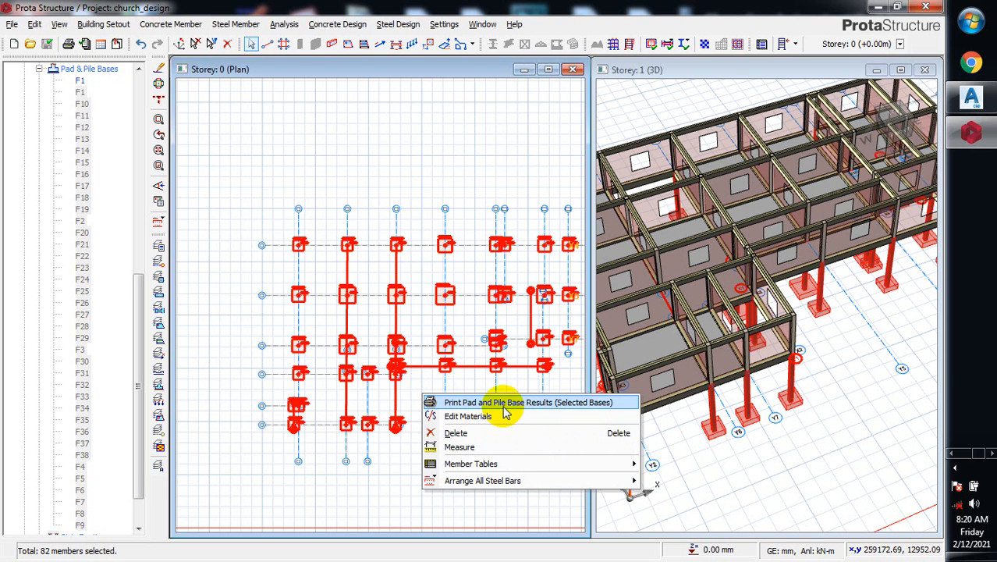
{"action": "left_click", "coordinate": [577, 404]}
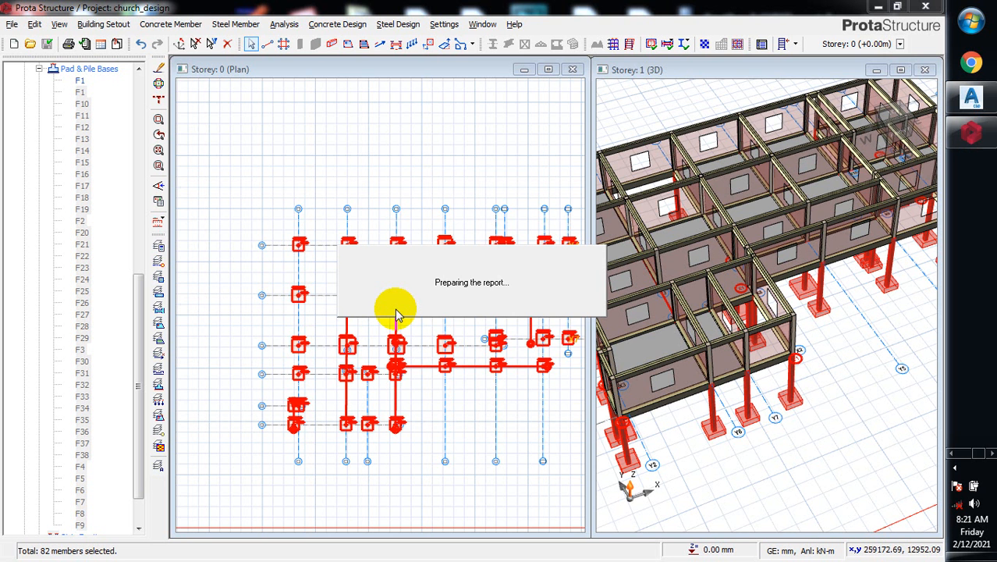
Check a project folder on the desktop for the church design files and return to ProtaStructure
{"action": "left_click", "coordinate": [974, 556]}
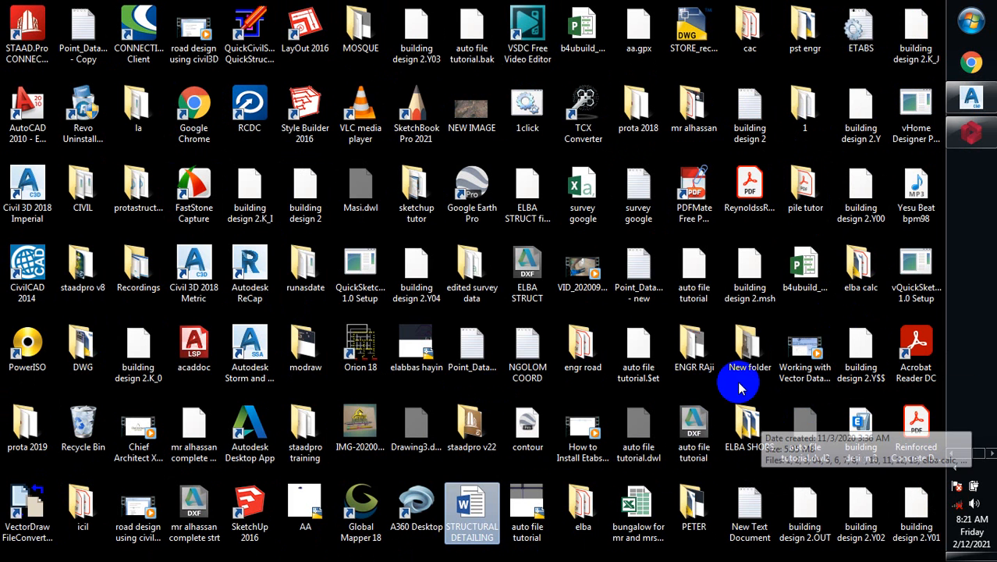
{"action": "left_click", "coordinate": [706, 352]}
{"action": "double_click", "coordinate": [707, 351]}
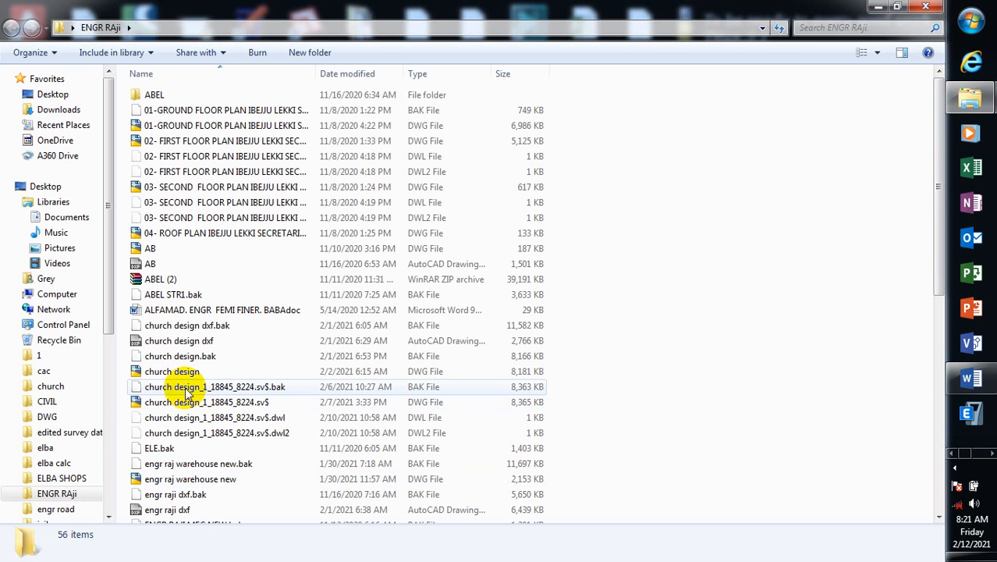
{"action": "left_click", "coordinate": [334, 415]}
{"action": "left_click", "coordinate": [320, 403]}
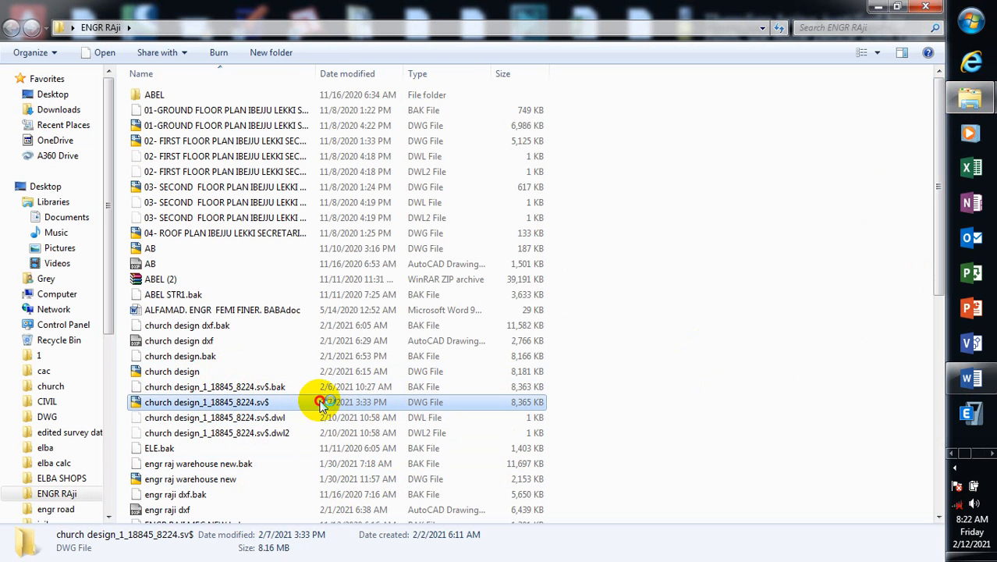
{"action": "double_click", "coordinate": [343, 405]}
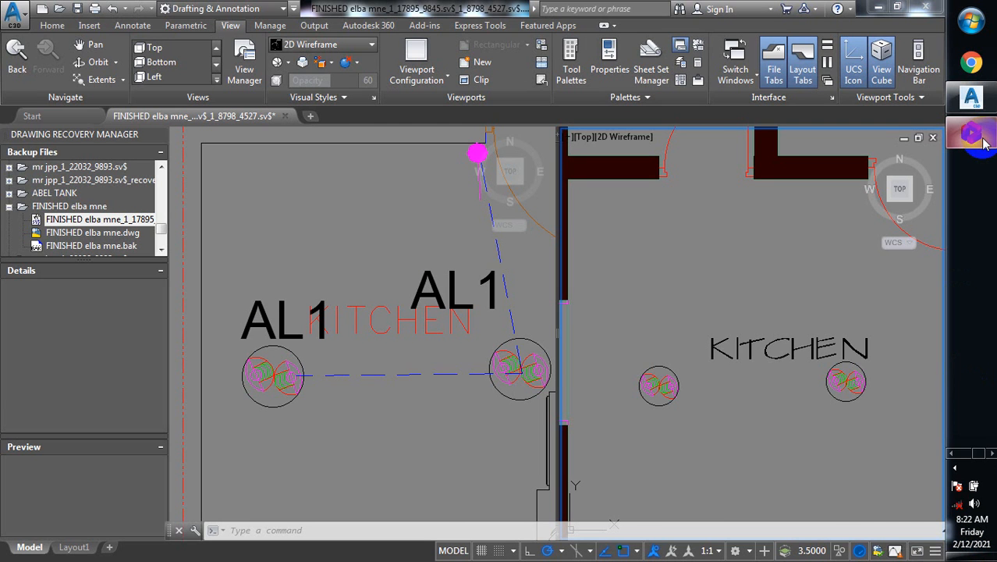
{"action": "left_click", "coordinate": [983, 142]}
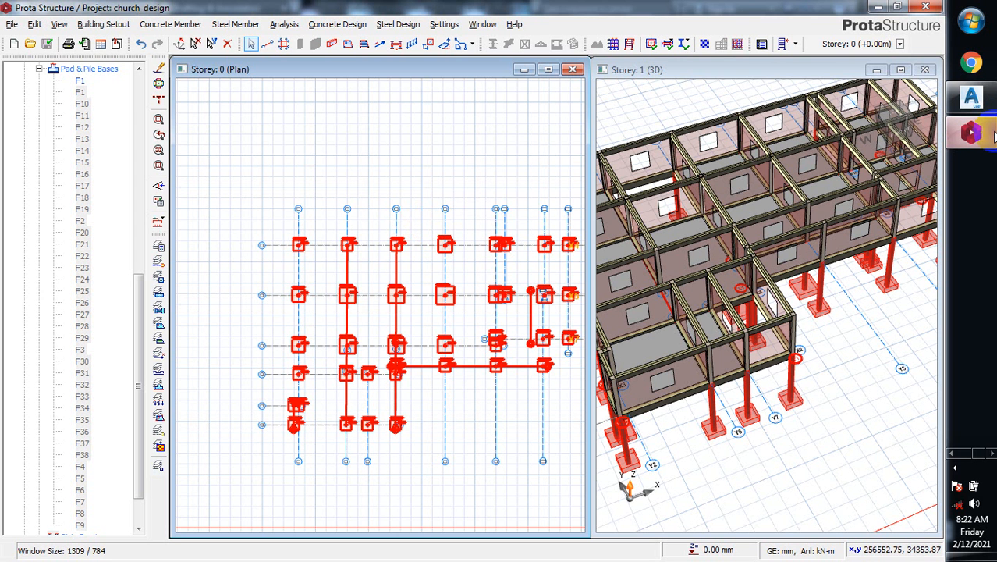
Clear the footing selection and select only the pad footing at axes X4 and Y2 on the Storey: 0 plan
{"action": "left_click", "coordinate": [387, 244]}
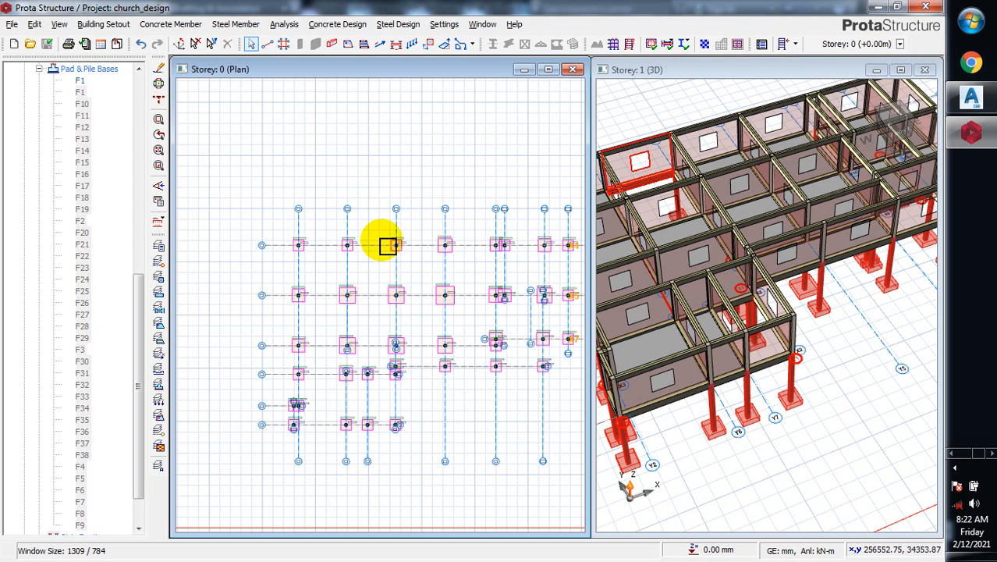
{"action": "scroll", "coordinate": [388, 244], "scroll_direction": "up", "scroll_amount": 2}
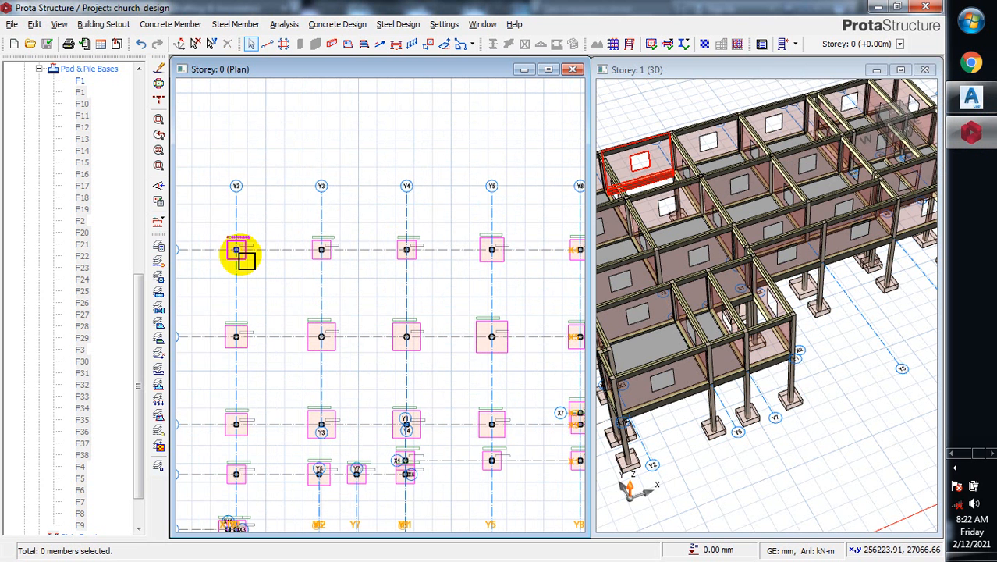
{"action": "left_click", "coordinate": [250, 263]}
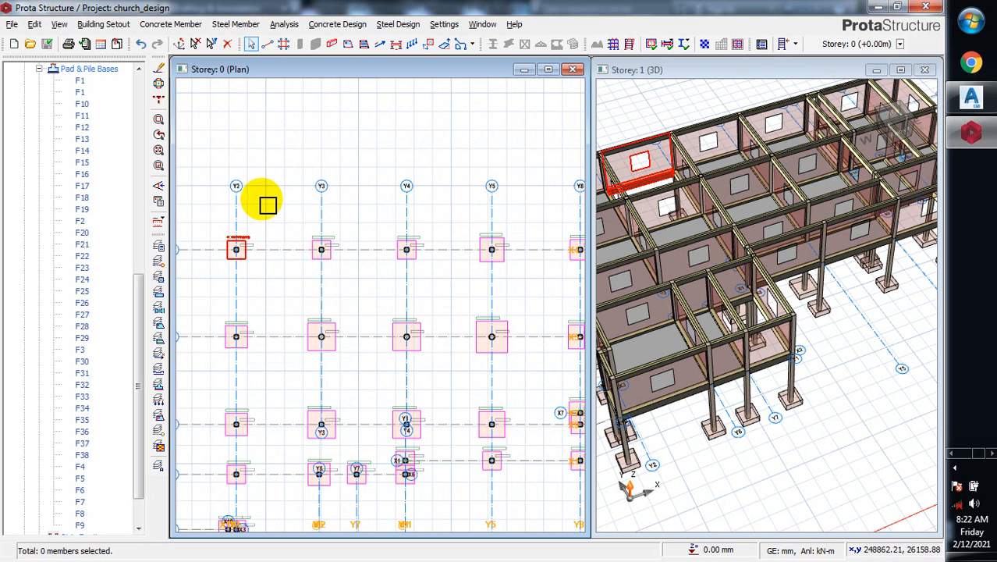
{"action": "key", "text": "alt+Tab"}
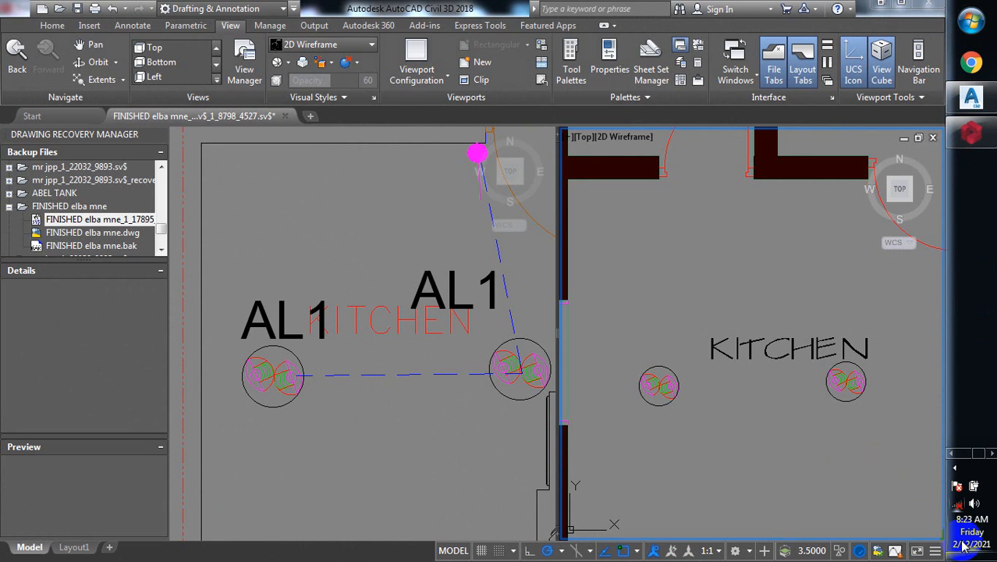
{"action": "mouse_move", "coordinate": [975, 556]}
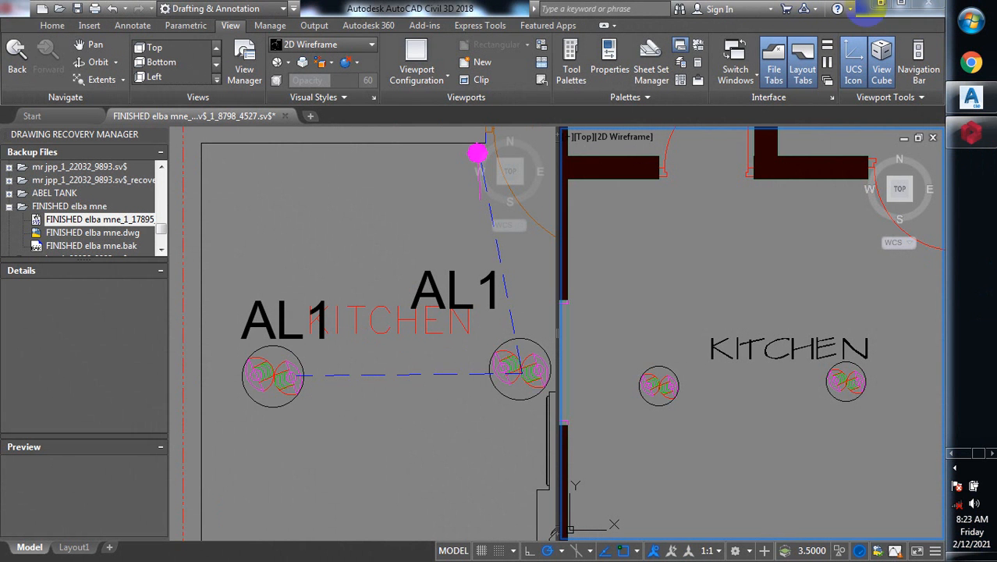
{"action": "left_click", "coordinate": [971, 134]}
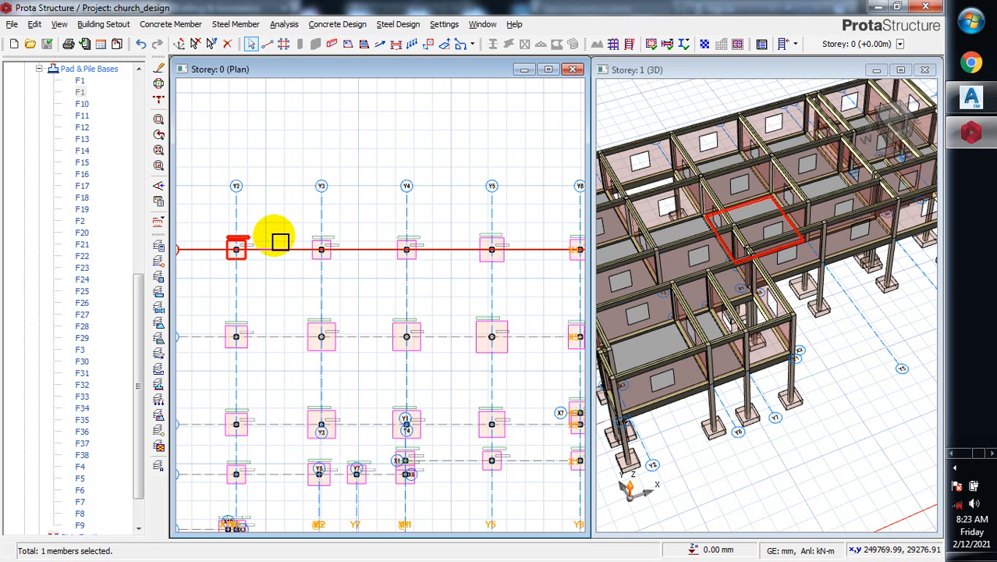
Print the Pad and Pile Base Results for the selected footing, view the Pad Footing Design report and close its preview
{"action": "right_click", "coordinate": [278, 240]}
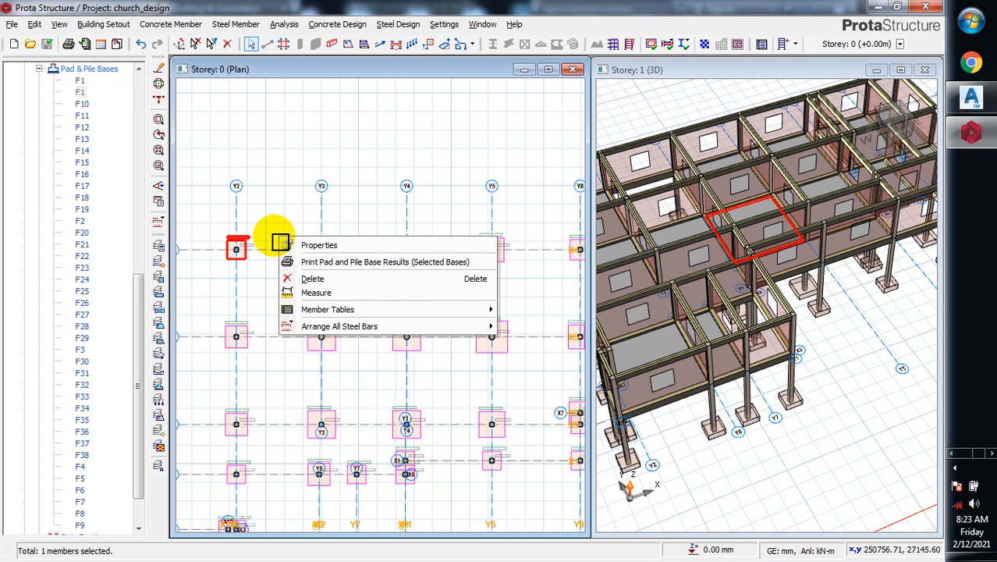
{"action": "left_click", "coordinate": [386, 265]}
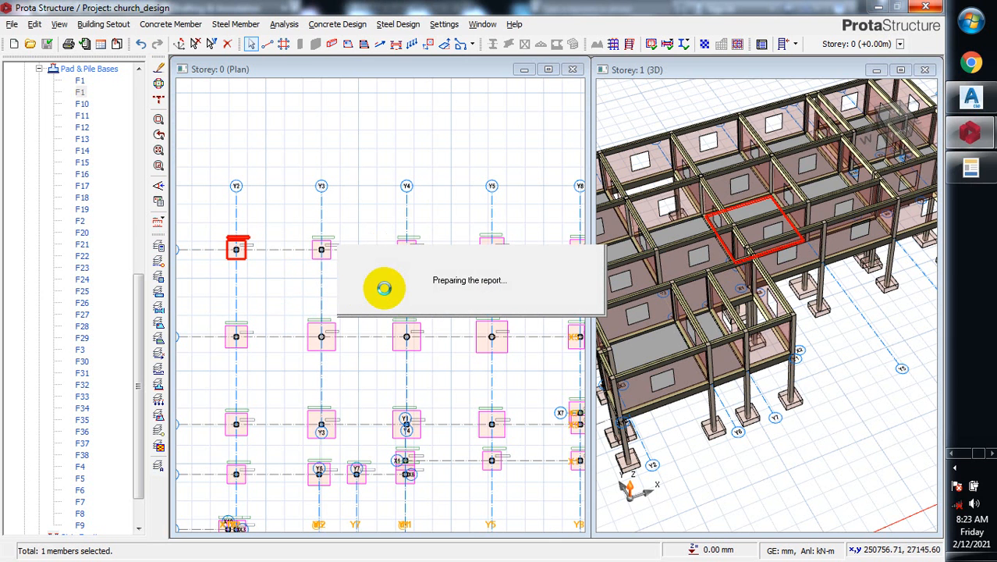
{"action": "mouse_move", "coordinate": [970, 168]}
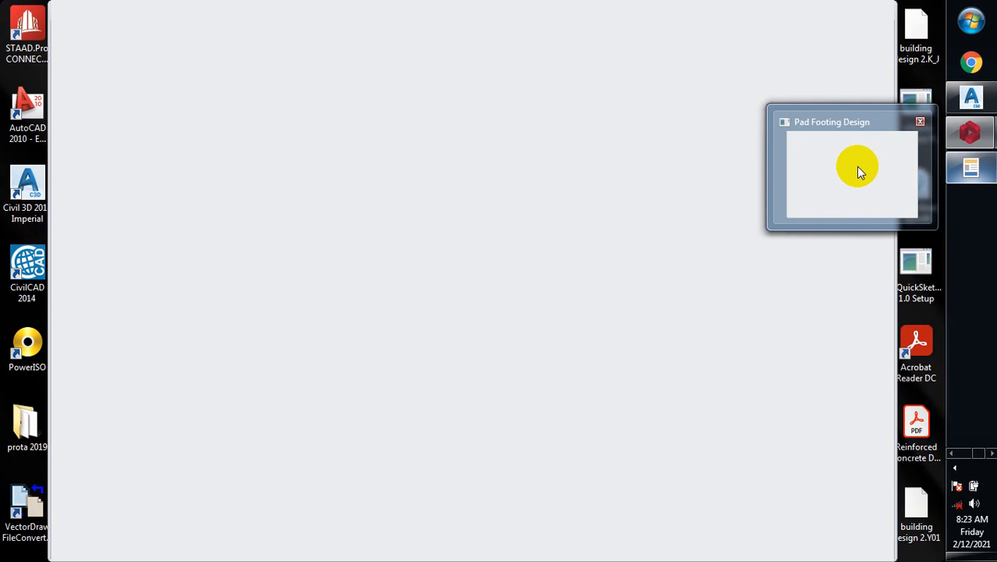
{"action": "left_click", "coordinate": [855, 168]}
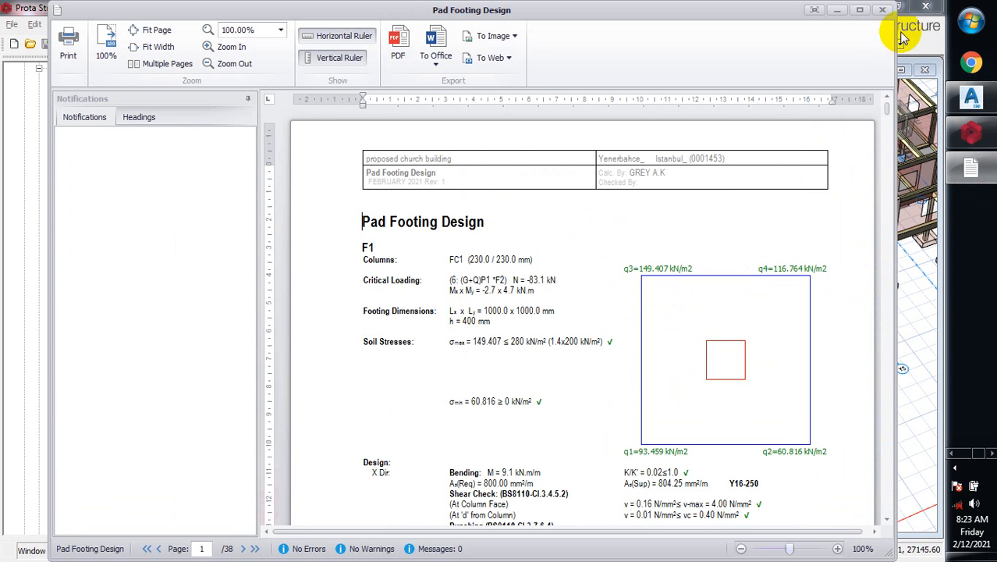
{"action": "left_click", "coordinate": [883, 10]}
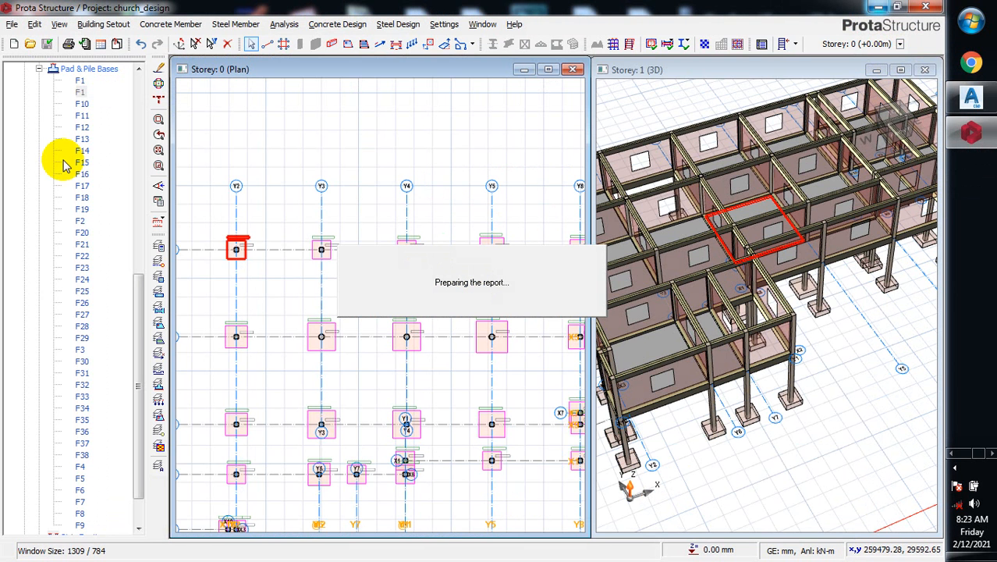
{"action": "left_click_drag", "start_coordinate": [134, 323], "coordinate": [138, 69]}
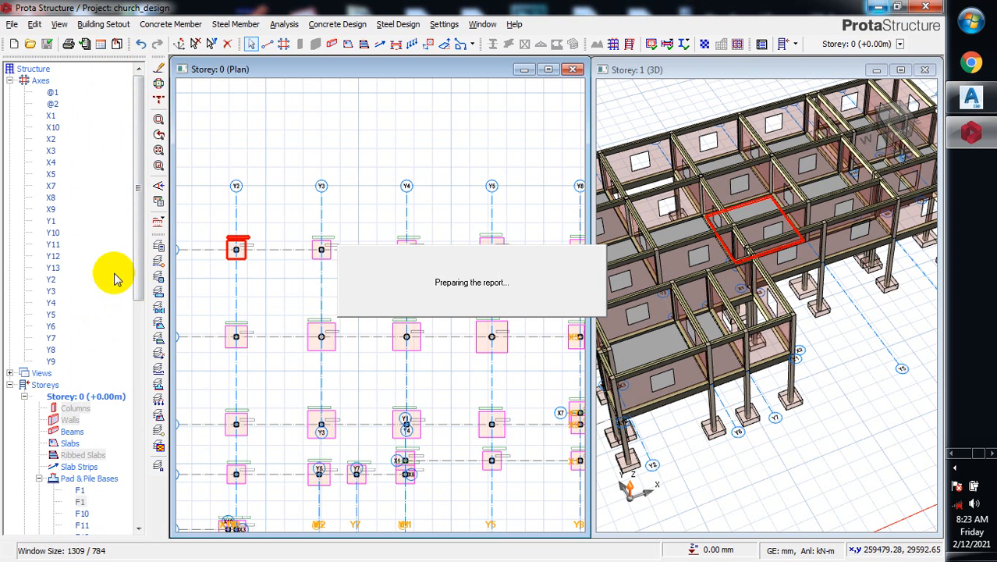
{"action": "left_click_drag", "start_coordinate": [141, 222], "coordinate": [143, 339]}
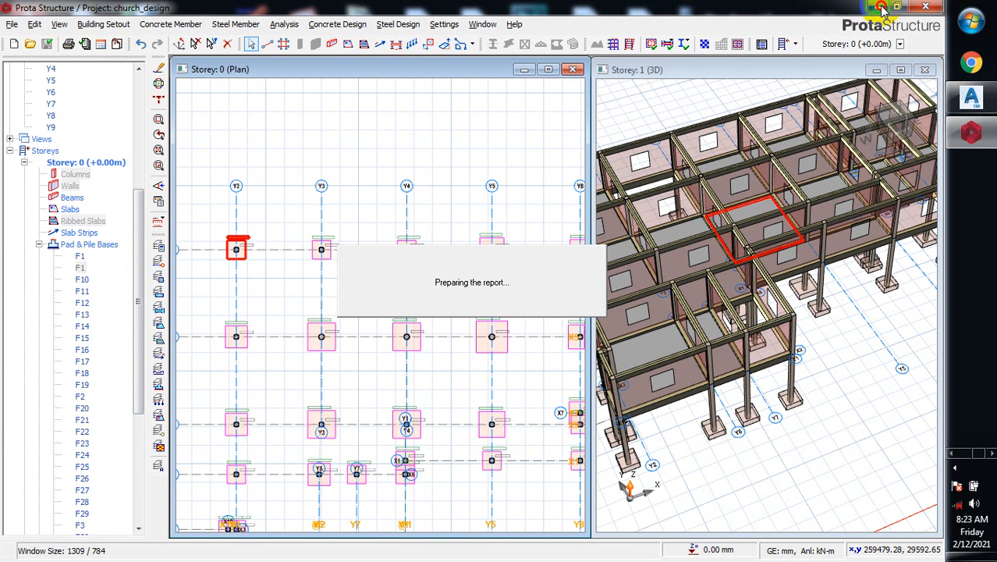
Minimise ProtaStructure and open the church_design project folder inside ProtaData2018 in the Documents library
{"action": "left_click", "coordinate": [880, 7]}
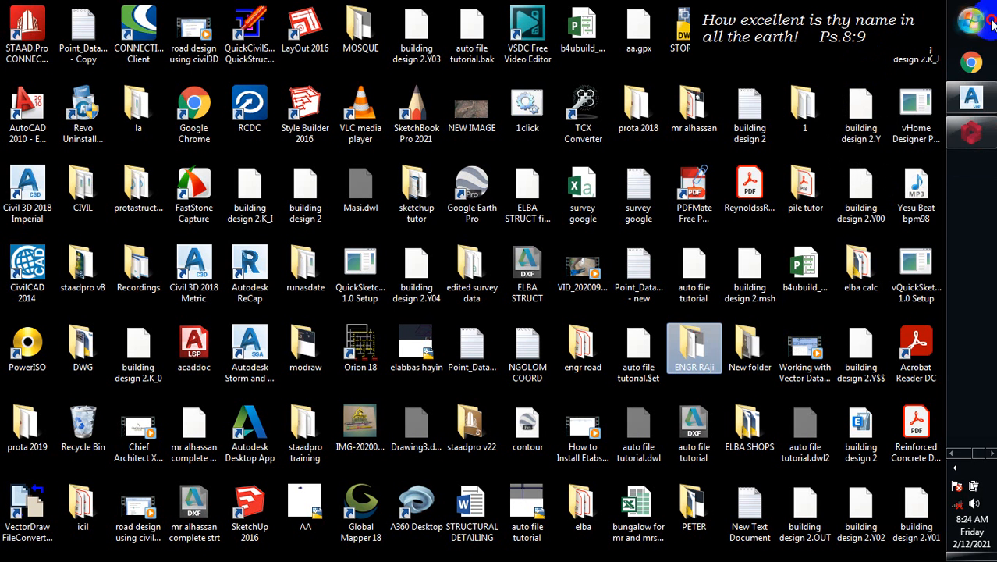
{"action": "left_click", "coordinate": [988, 23]}
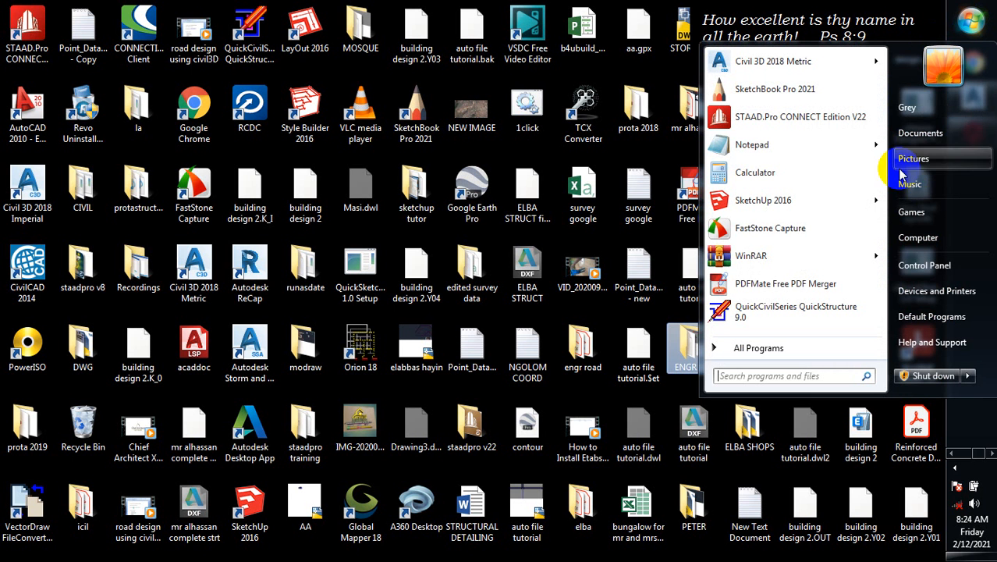
{"action": "left_click", "coordinate": [927, 141]}
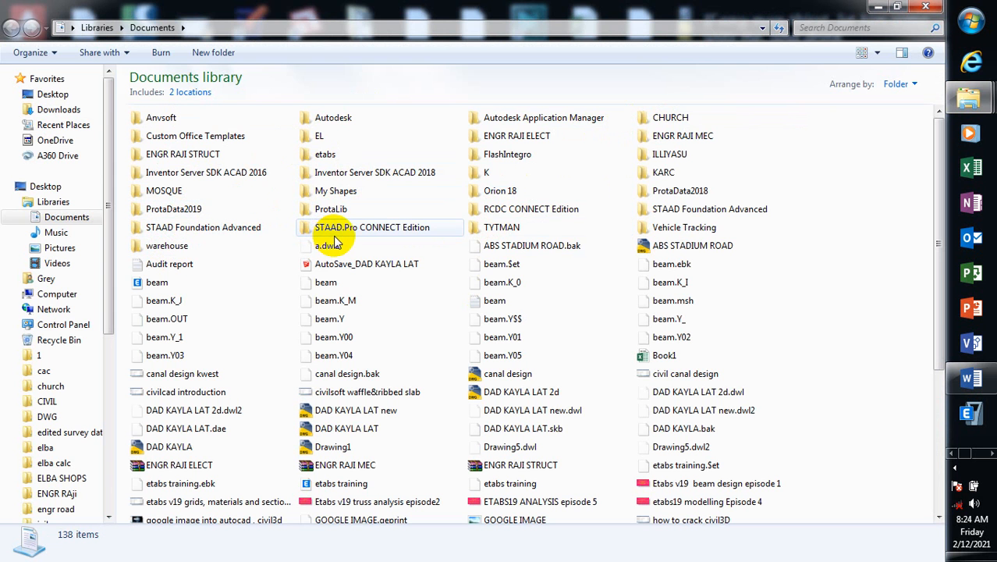
{"action": "left_click", "coordinate": [693, 193]}
{"action": "double_click", "coordinate": [693, 193]}
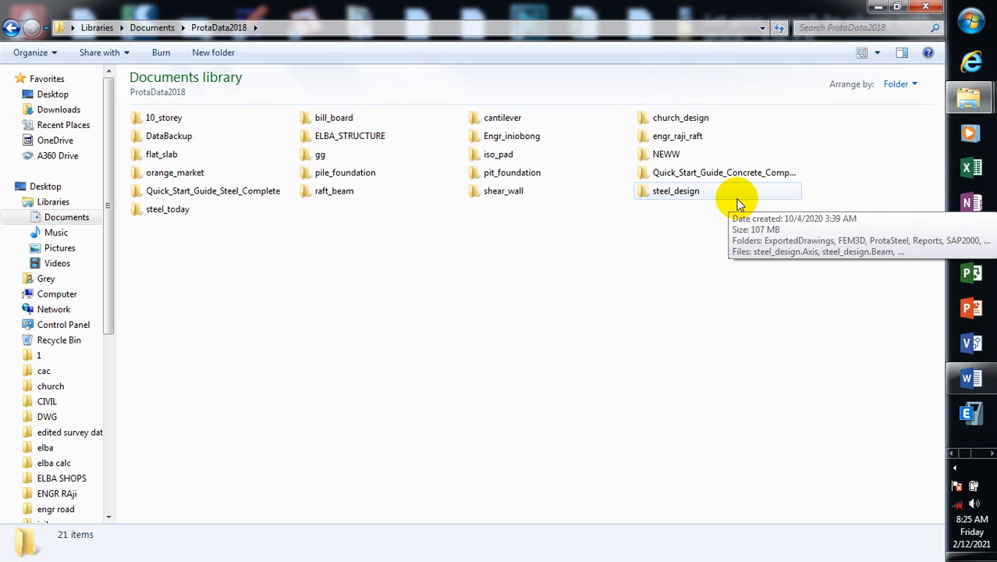
{"action": "left_click", "coordinate": [702, 127]}
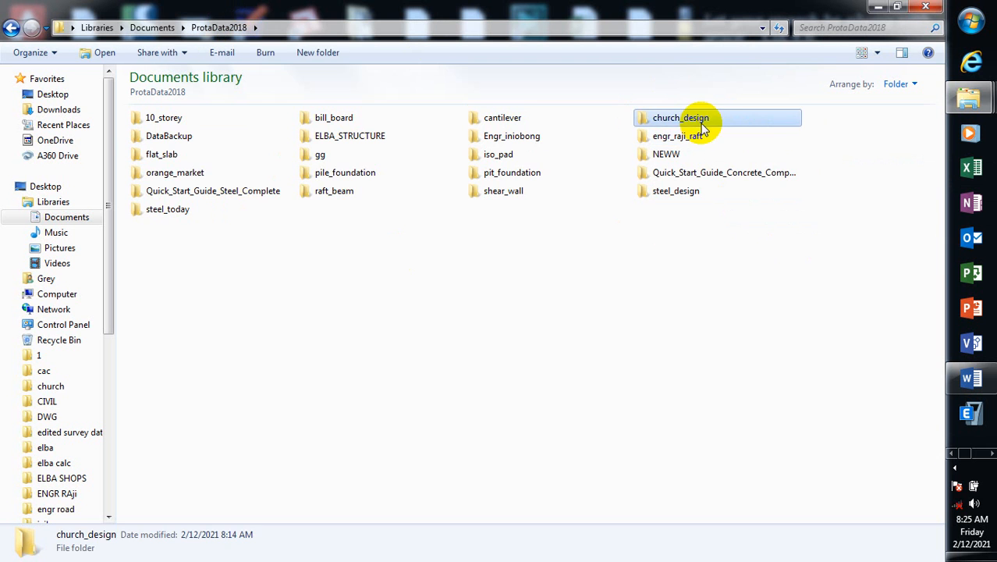
{"action": "double_click", "coordinate": [701, 128]}
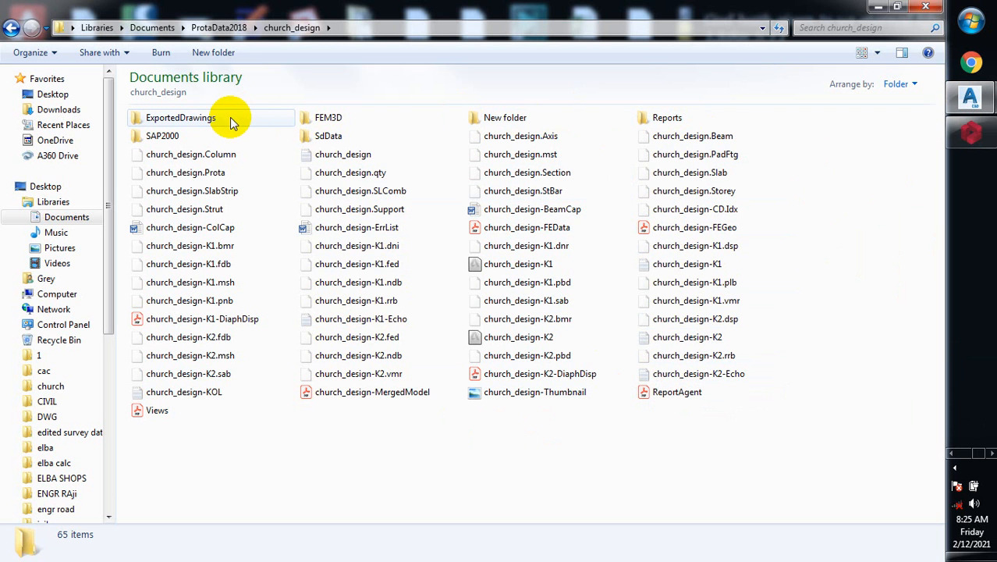
Open the exported PDF "a" from the project's Reports\Export folder, closing the Pad Footing Design preview along the way
{"action": "double_click", "coordinate": [671, 118]}
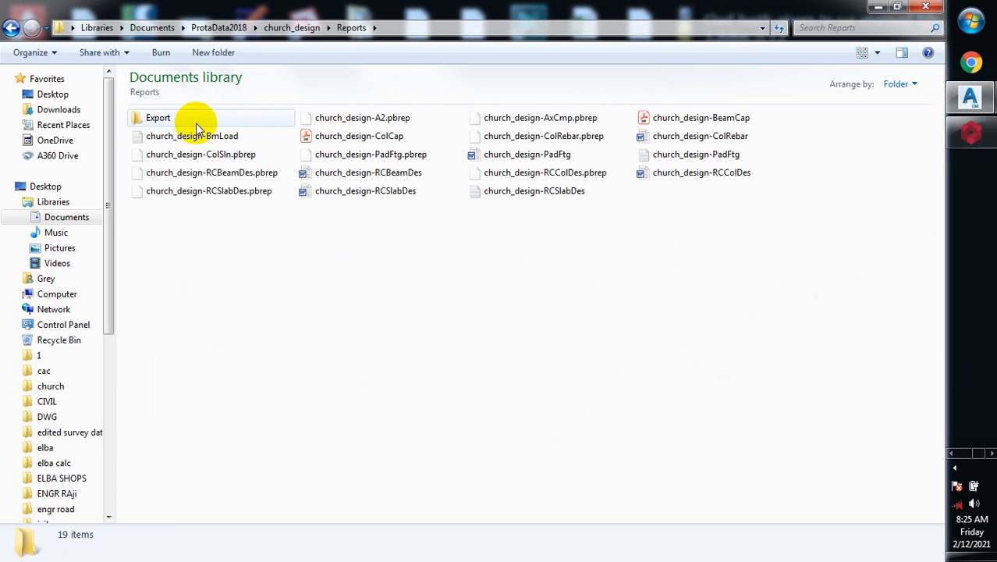
{"action": "double_click", "coordinate": [201, 122]}
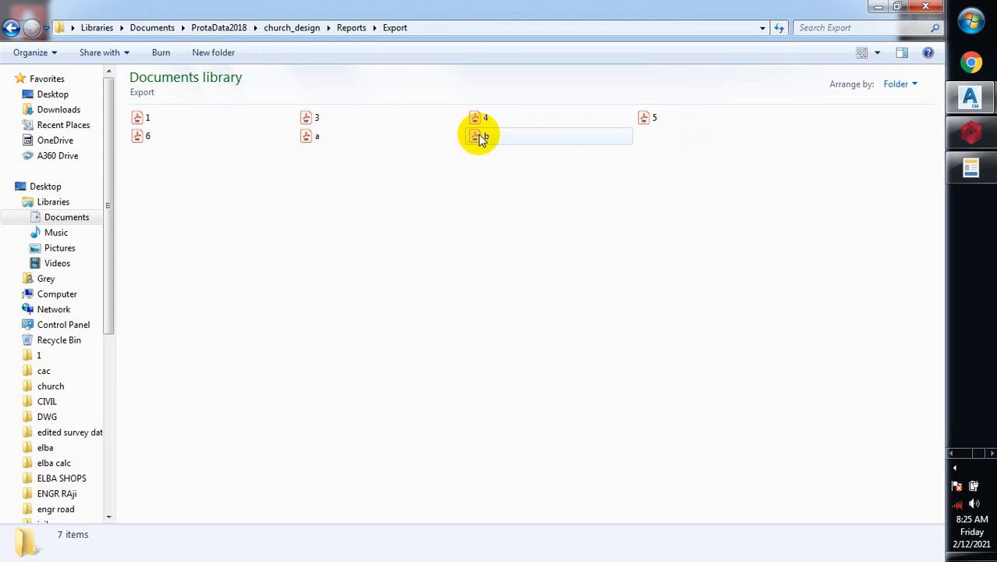
{"action": "double_click", "coordinate": [357, 145]}
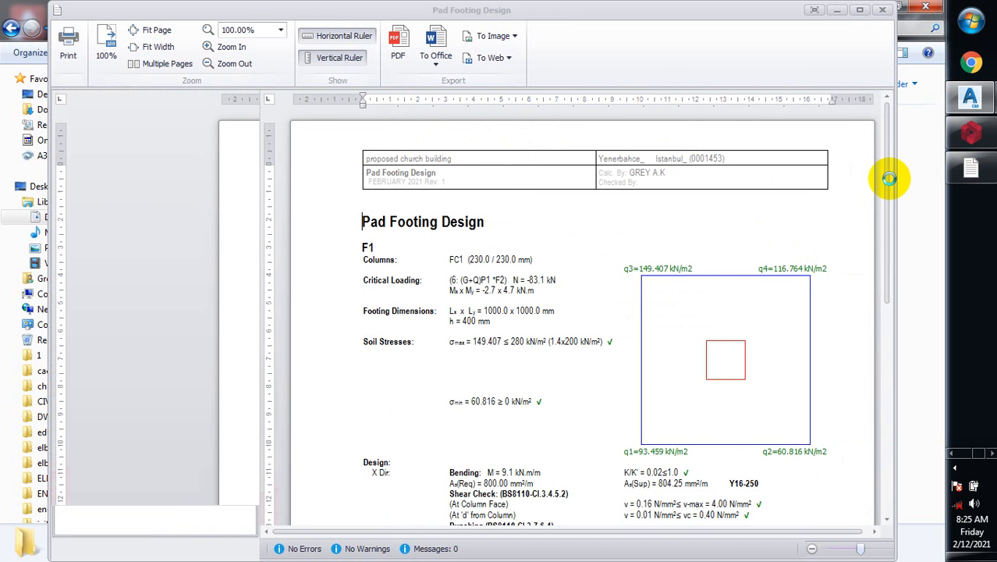
{"action": "left_click", "coordinate": [884, 16]}
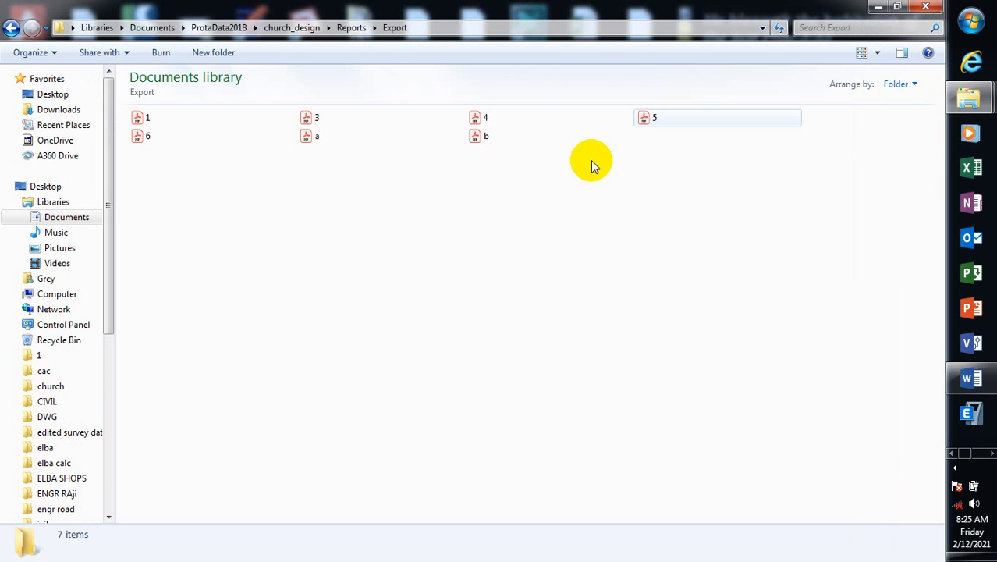
{"action": "left_click", "coordinate": [343, 141]}
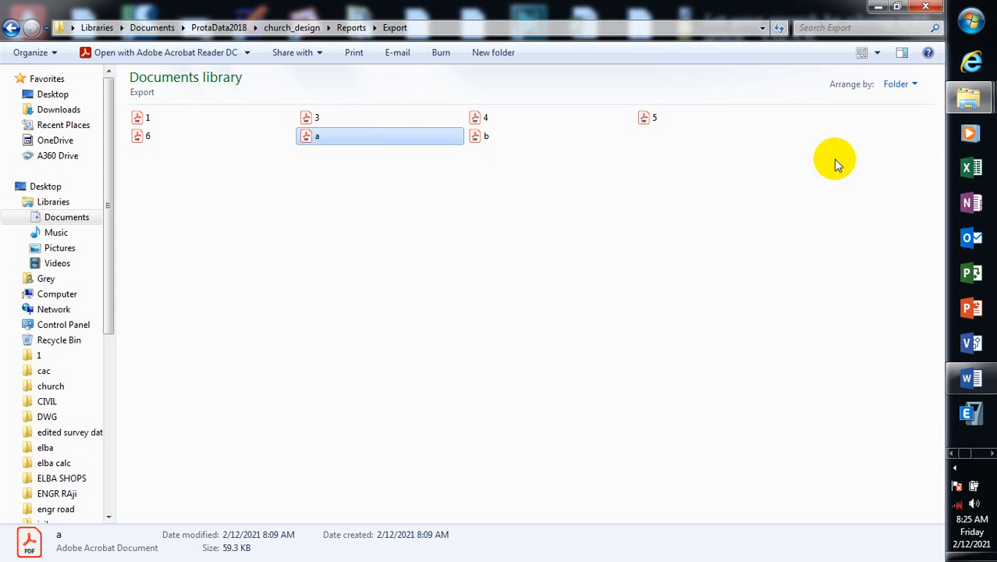
{"action": "left_click", "coordinate": [991, 453]}
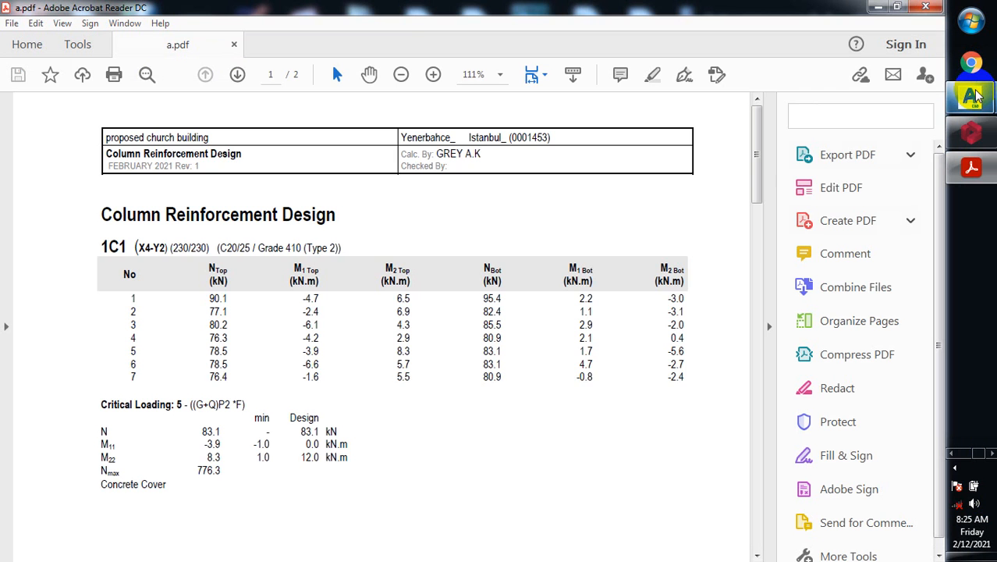
{"action": "left_click", "coordinate": [975, 95]}
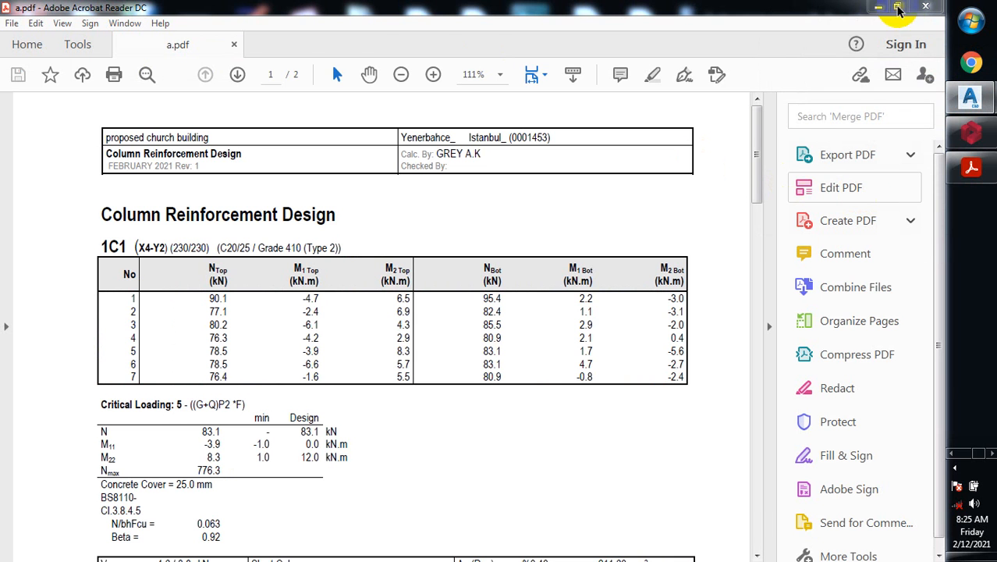
Minimise the a.pdf report, switch to AutoCAD Civil 3D with the church design drawing maximised and survey its drawing sheets
{"action": "left_click", "coordinate": [877, 9]}
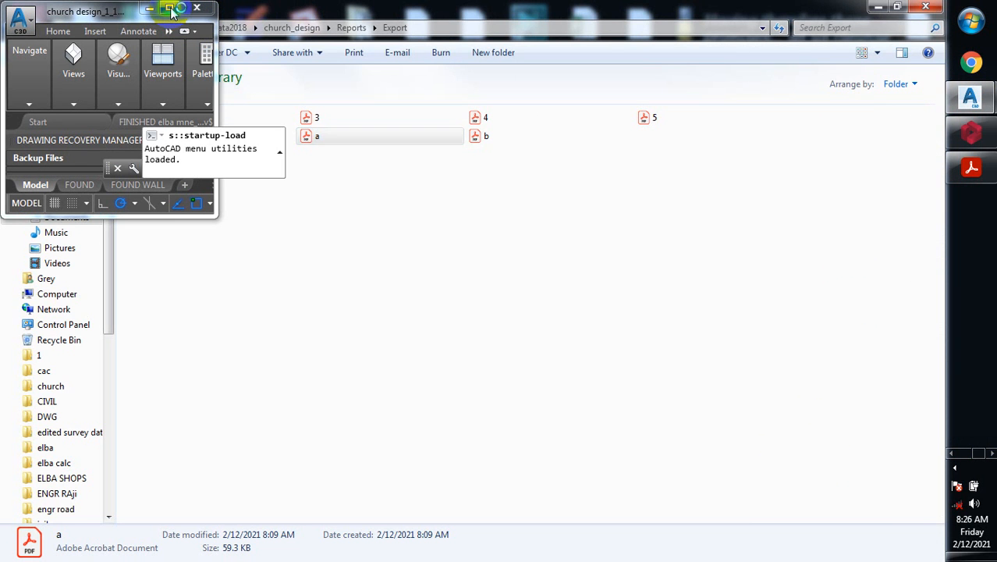
{"action": "left_click", "coordinate": [172, 10]}
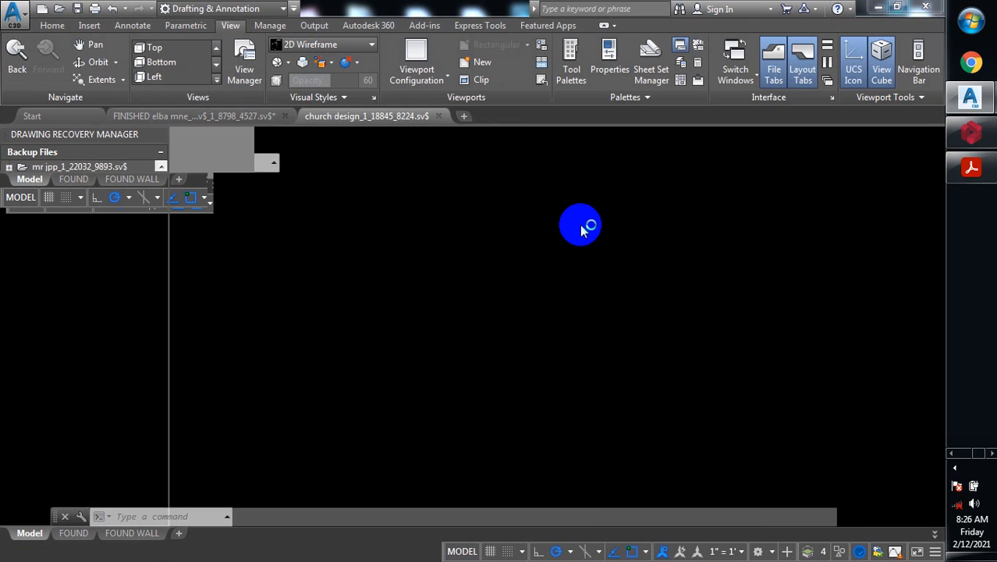
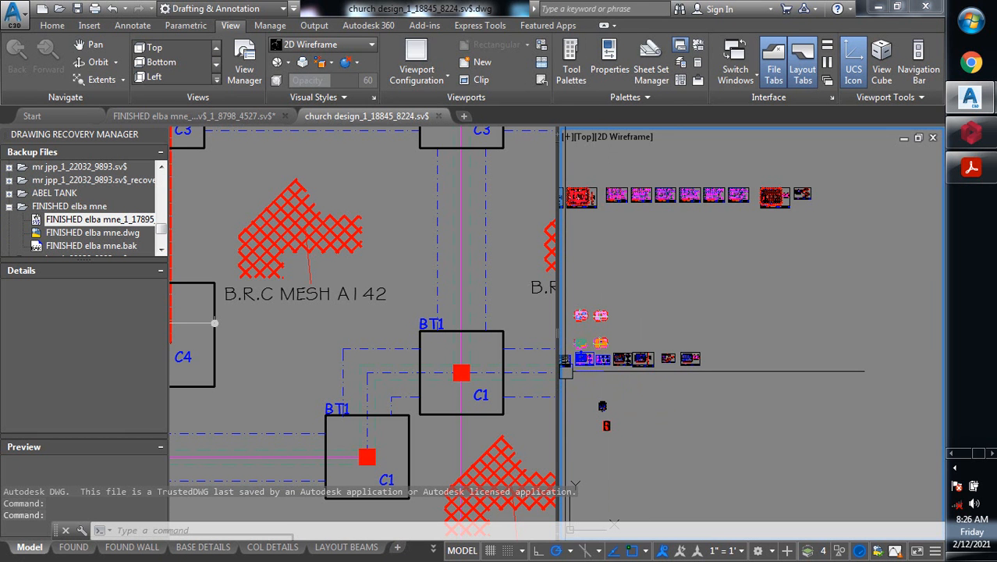
{"action": "scroll", "coordinate": [566, 371], "scroll_direction": "up", "scroll_amount": 2}
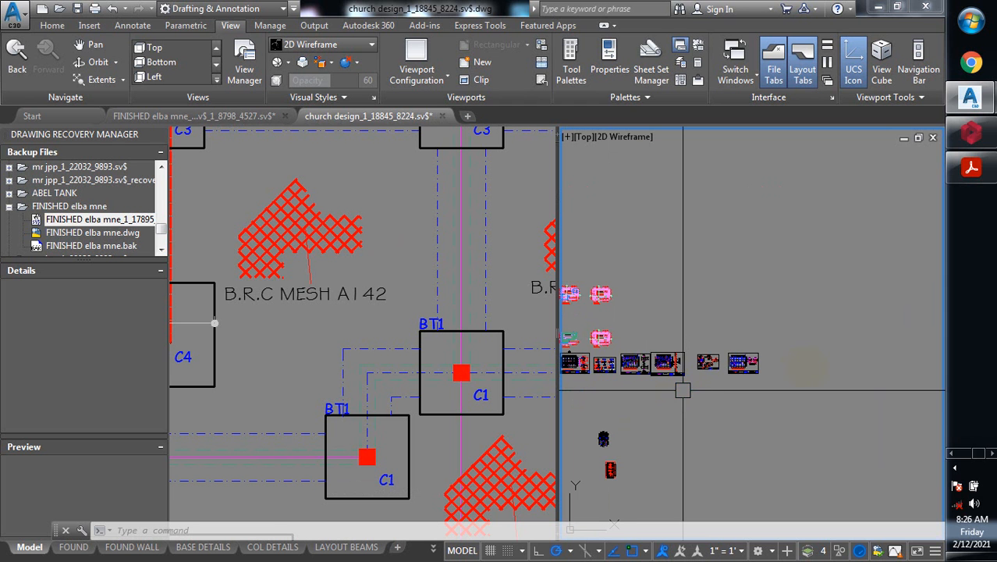
{"action": "scroll", "coordinate": [814, 366], "scroll_direction": "down", "scroll_amount": 2}
{"action": "scroll", "coordinate": [676, 360], "scroll_direction": "up", "scroll_amount": 4}
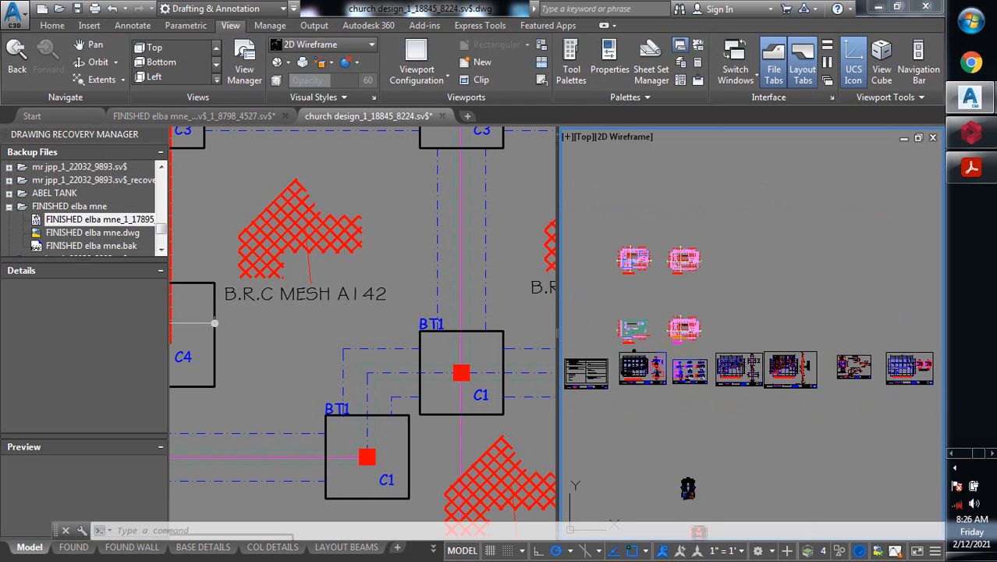
{"action": "scroll", "coordinate": [675, 410], "scroll_direction": "down", "scroll_amount": 2}
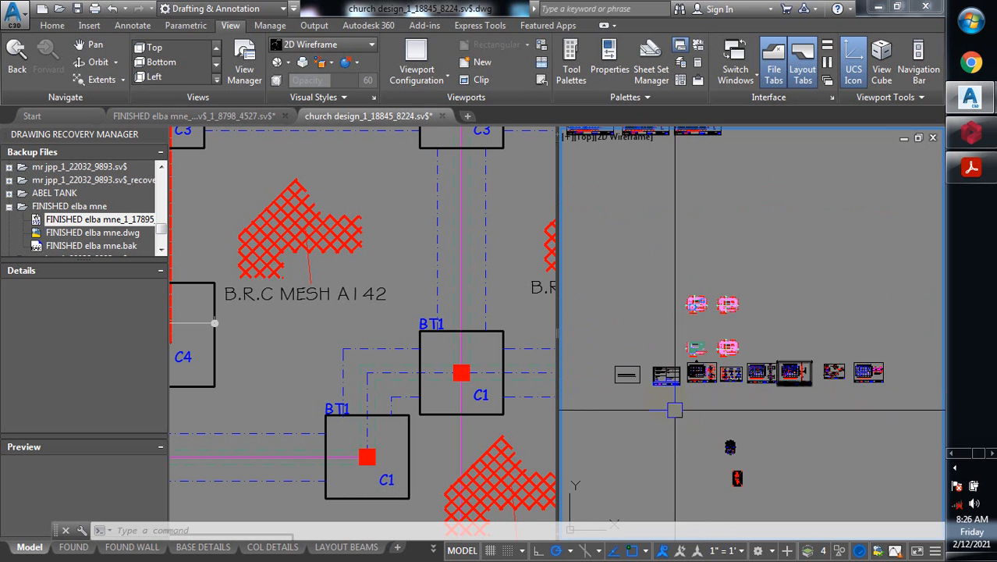
Examine the BT1 bases, C1 columns and grid dimensions on the Ground/Foundation Layout sheet
{"action": "scroll", "coordinate": [675, 409], "scroll_direction": "up", "scroll_amount": 8}
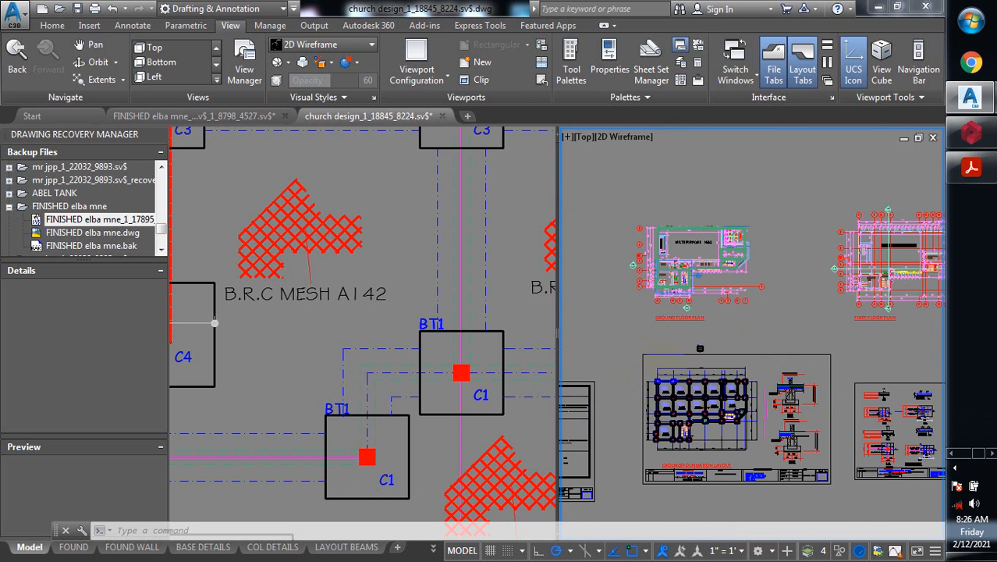
{"action": "scroll", "coordinate": [700, 348], "scroll_direction": "up", "scroll_amount": 10}
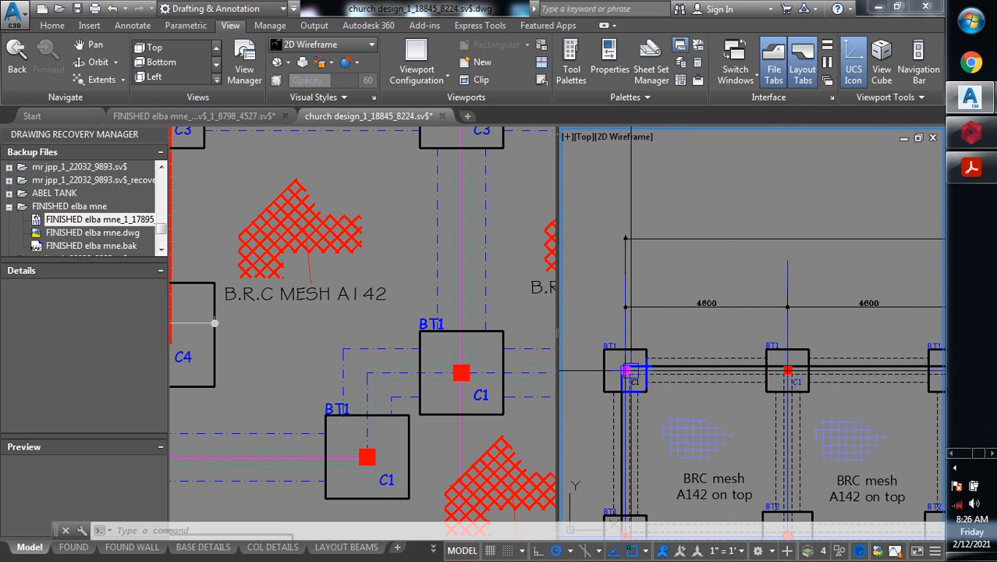
{"action": "scroll", "coordinate": [627, 369], "scroll_direction": "up", "scroll_amount": 4}
{"action": "scroll", "coordinate": [605, 362], "scroll_direction": "down", "scroll_amount": 2}
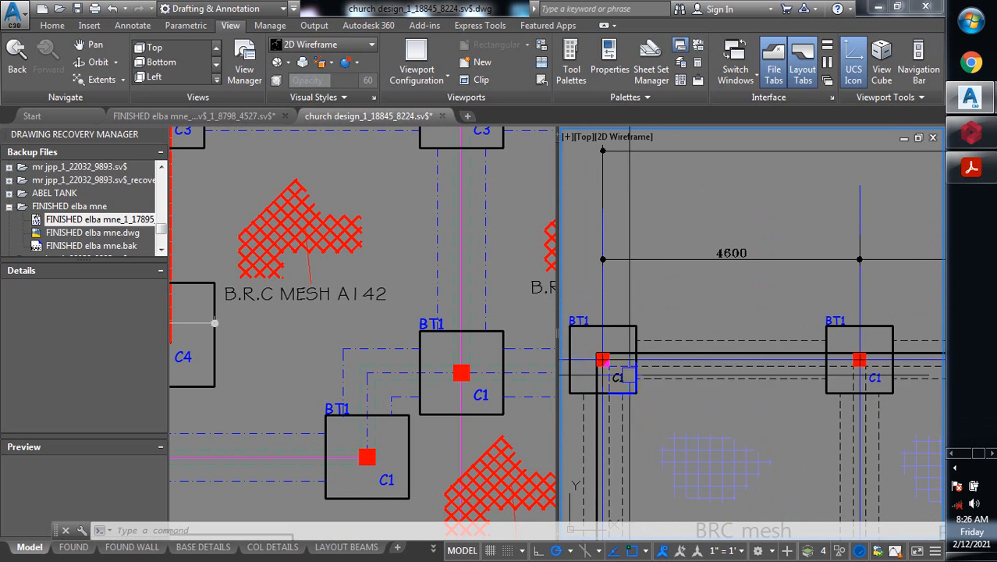
{"action": "scroll", "coordinate": [602, 360], "scroll_direction": "down", "scroll_amount": 4}
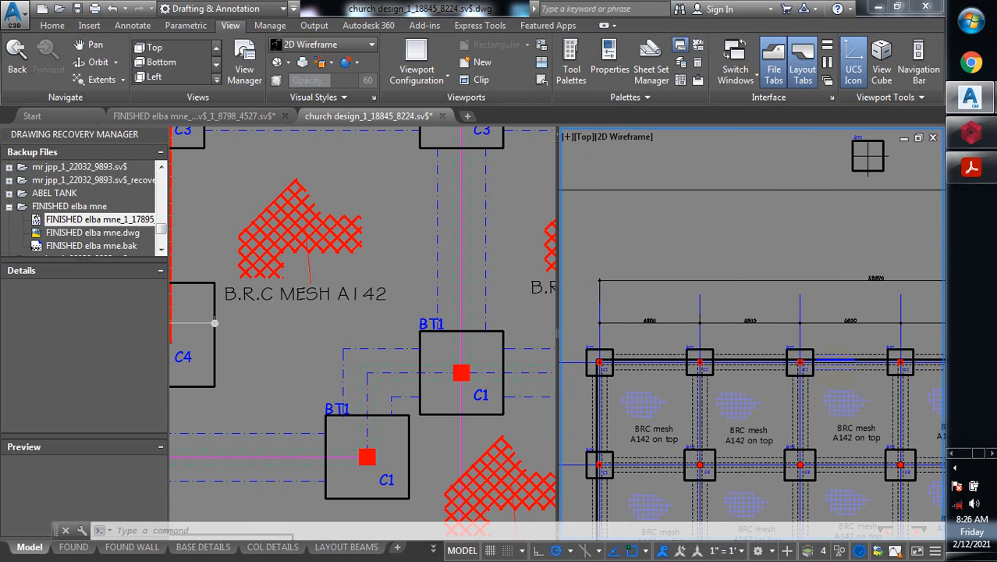
{"action": "scroll", "coordinate": [847, 363], "scroll_direction": "up", "scroll_amount": 5}
{"action": "scroll", "coordinate": [886, 374], "scroll_direction": "down", "scroll_amount": 3}
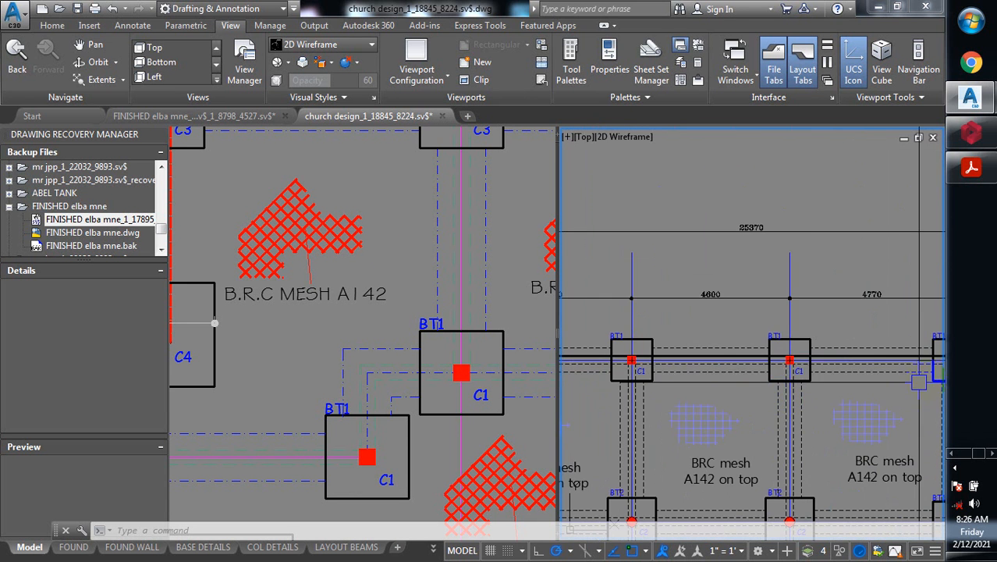
{"action": "scroll", "coordinate": [918, 381], "scroll_direction": "up", "scroll_amount": 2}
{"action": "scroll", "coordinate": [699, 363], "scroll_direction": "down", "scroll_amount": 5}
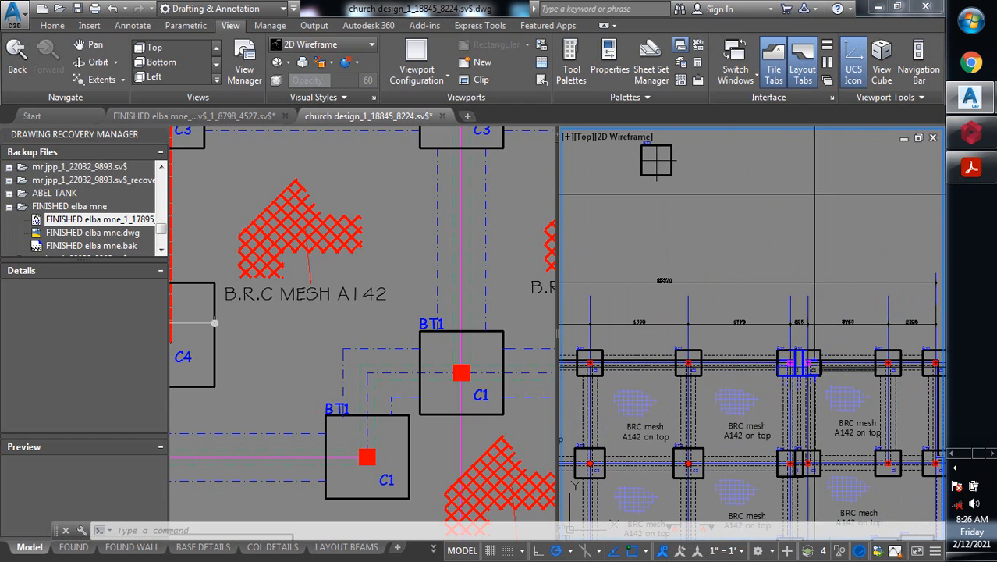
{"action": "scroll", "coordinate": [681, 368], "scroll_direction": "up", "scroll_amount": 6}
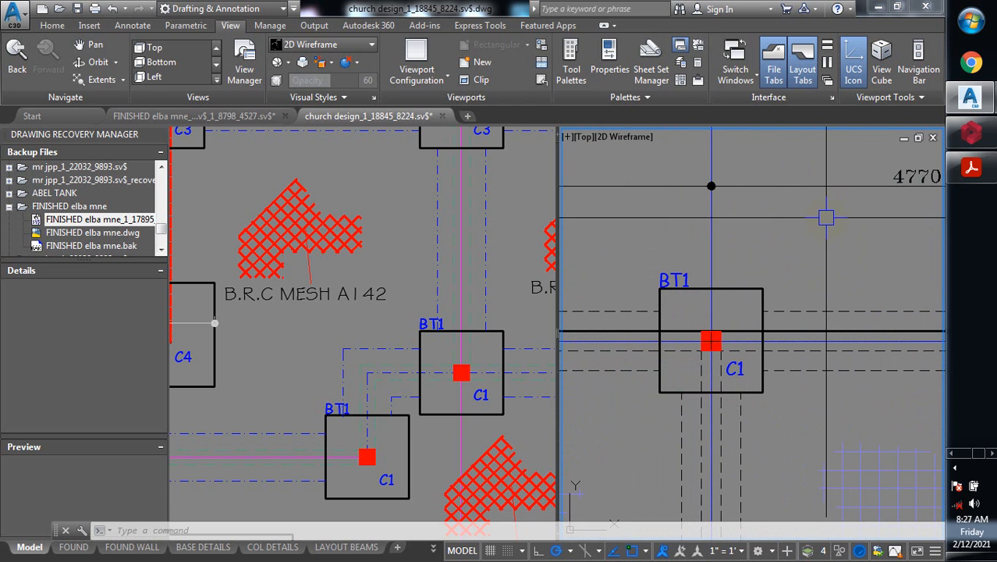
{"action": "scroll", "coordinate": [826, 217], "scroll_direction": "down", "scroll_amount": 5}
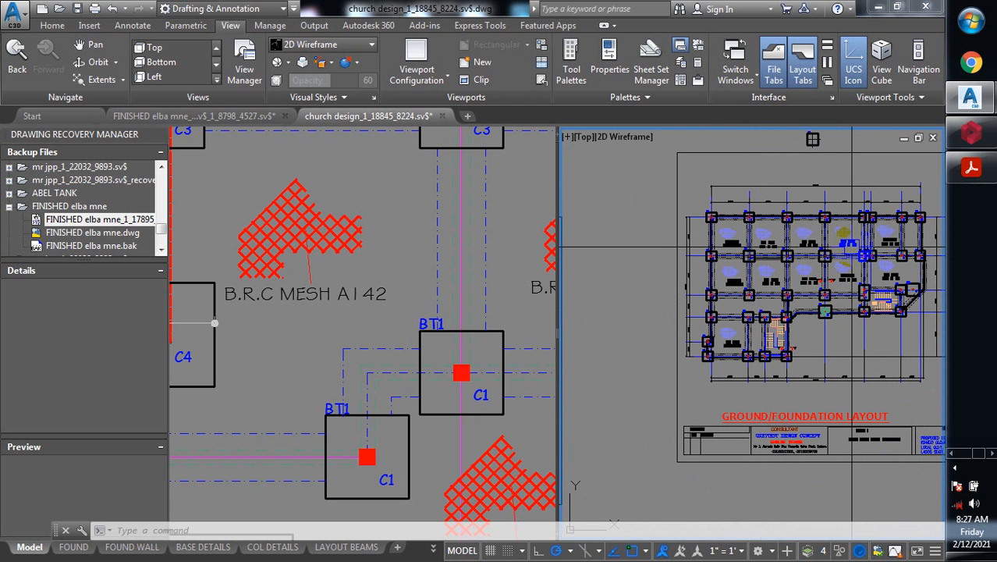
{"action": "scroll", "coordinate": [850, 241], "scroll_direction": "up", "scroll_amount": 2}
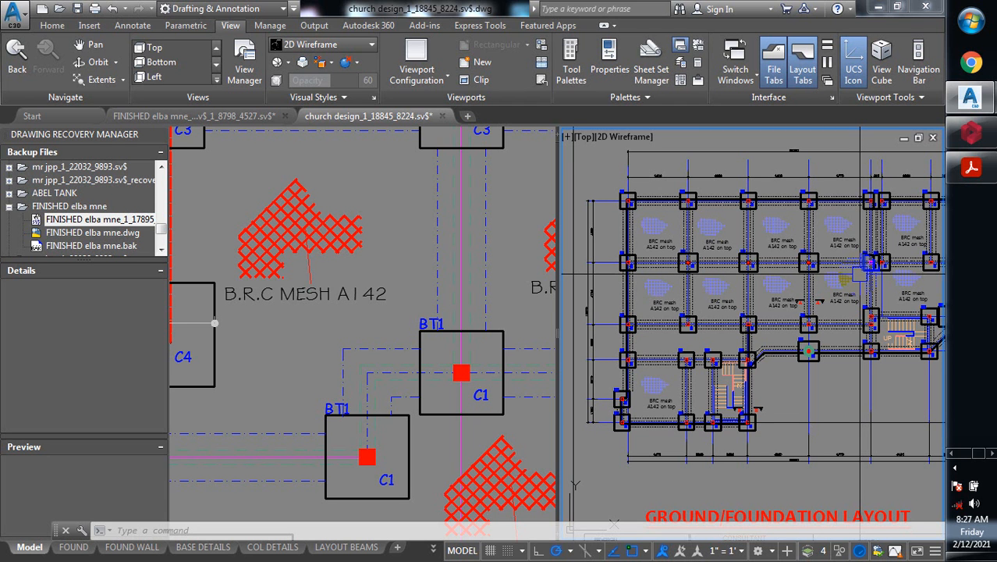
{"action": "scroll", "coordinate": [694, 300], "scroll_direction": "down", "scroll_amount": 4}
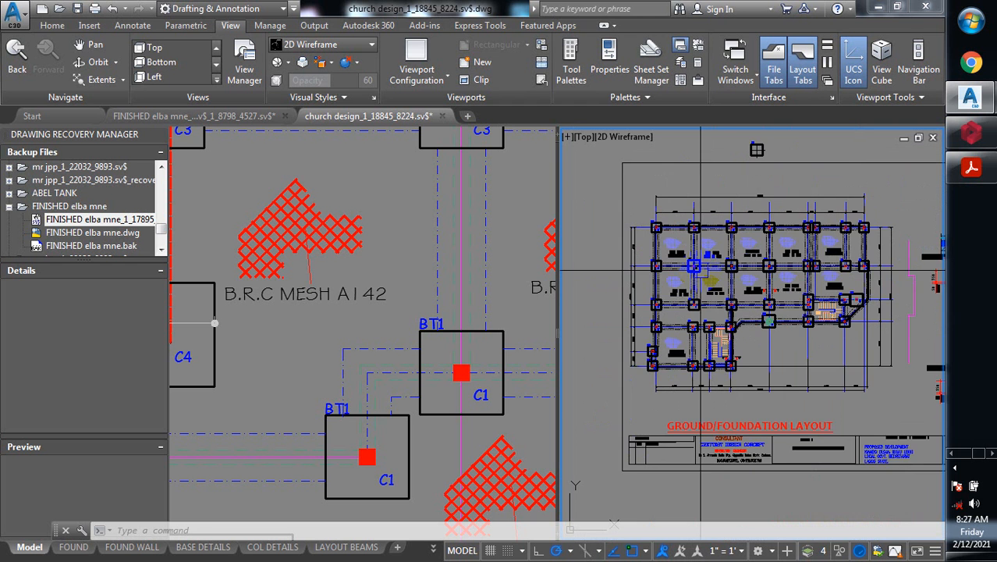
Examine the floor plans and the row of structural sheets around the Ground/Foundation Layout
{"action": "scroll", "coordinate": [668, 316], "scroll_direction": "down", "scroll_amount": 2}
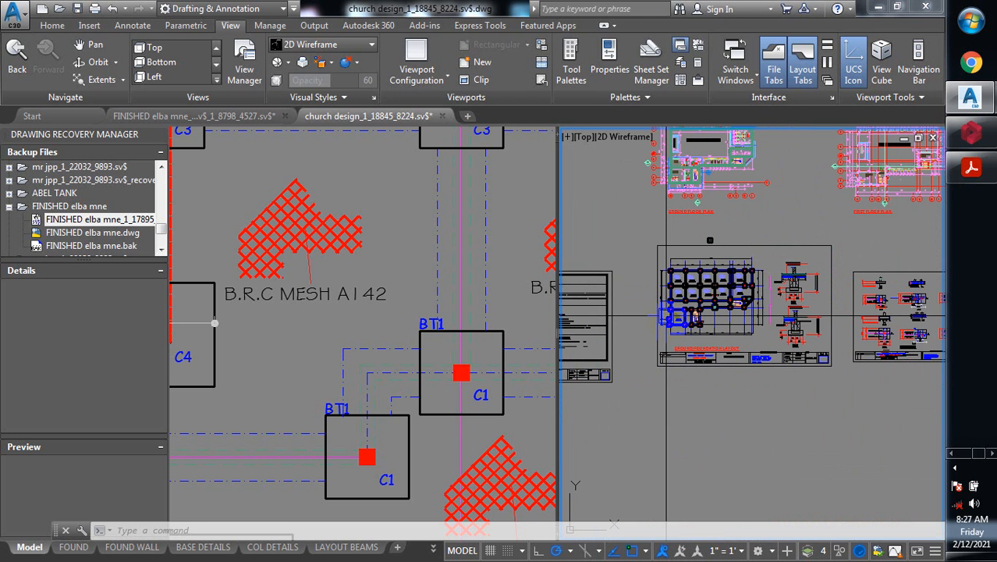
{"action": "scroll", "coordinate": [666, 316], "scroll_direction": "down", "scroll_amount": 3}
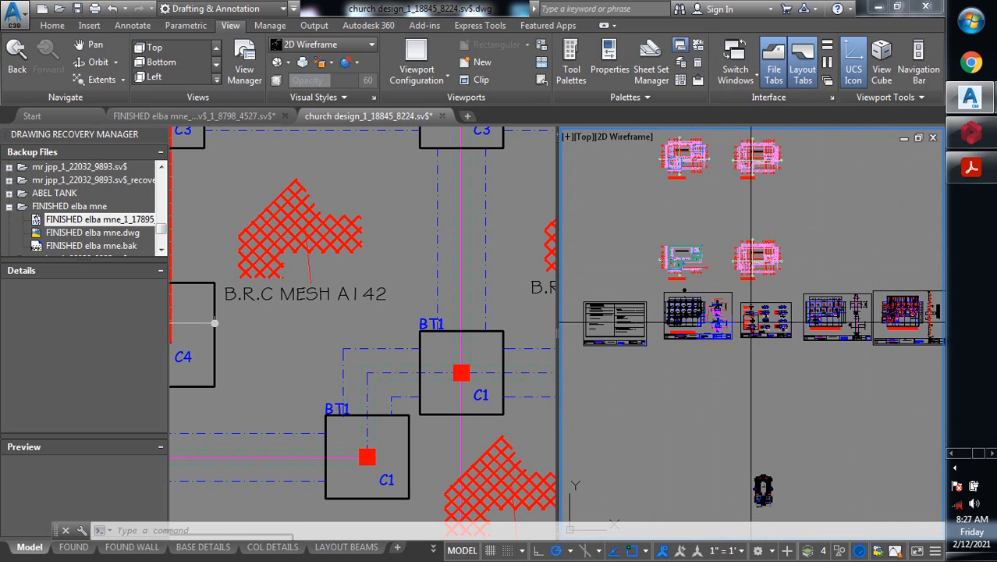
{"action": "scroll", "coordinate": [705, 331], "scroll_direction": "down", "scroll_amount": 3}
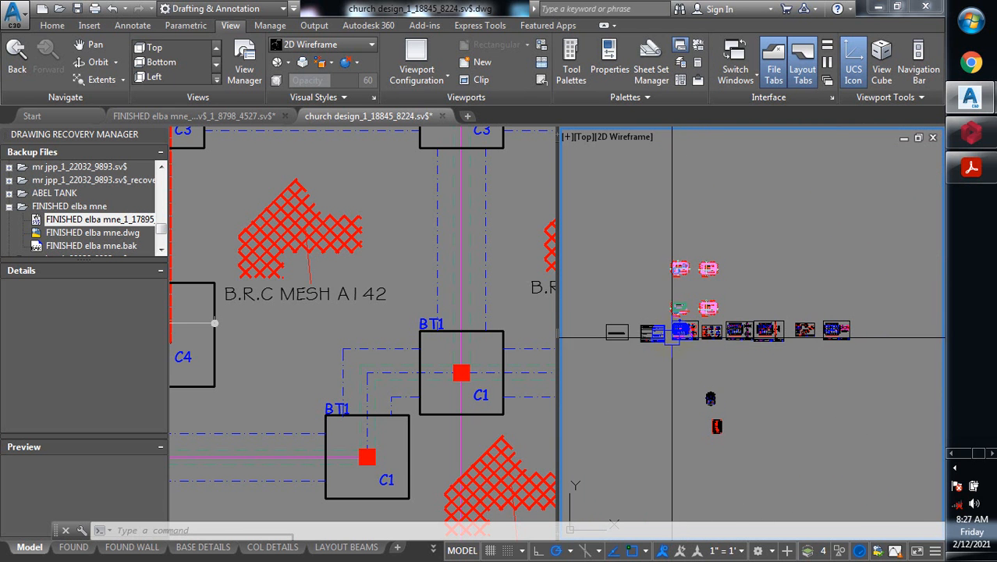
{"action": "scroll", "coordinate": [672, 336], "scroll_direction": "up", "scroll_amount": 2}
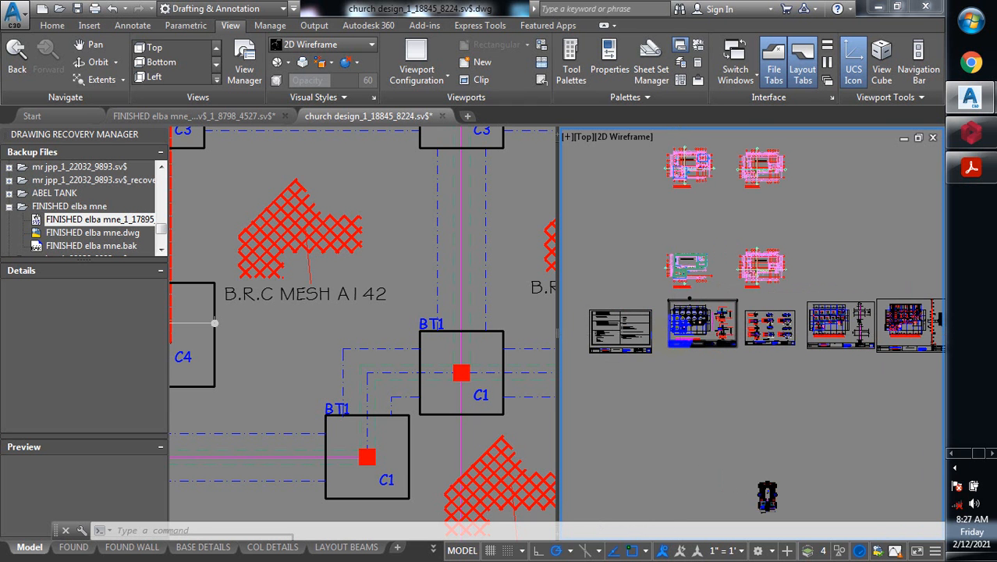
{"action": "scroll", "coordinate": [672, 336], "scroll_direction": "up", "scroll_amount": 4}
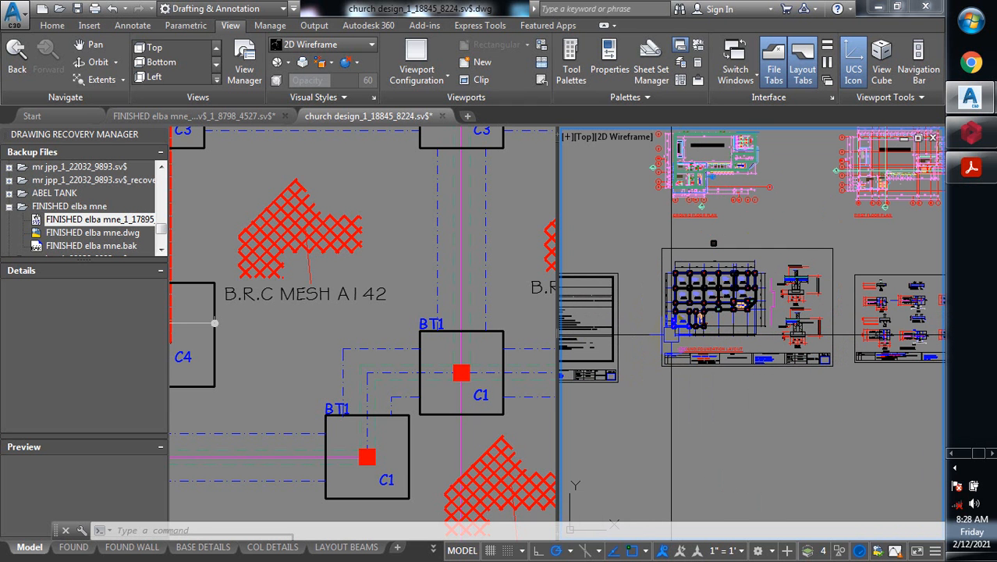
{"action": "scroll", "coordinate": [671, 335], "scroll_direction": "down", "scroll_amount": 2}
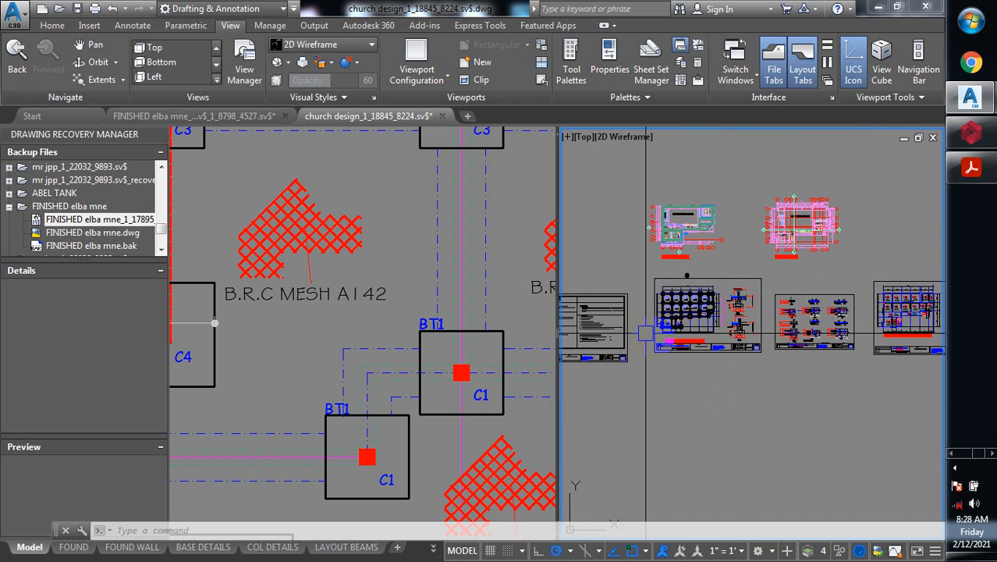
{"action": "scroll", "coordinate": [655, 336], "scroll_direction": "down", "scroll_amount": 2}
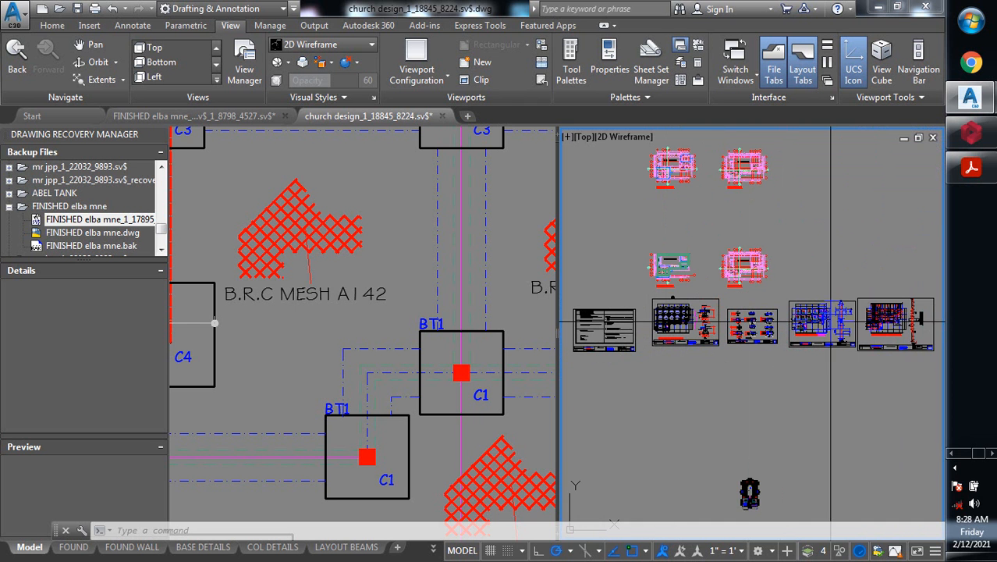
{"action": "scroll", "coordinate": [850, 343], "scroll_direction": "down", "scroll_amount": 3}
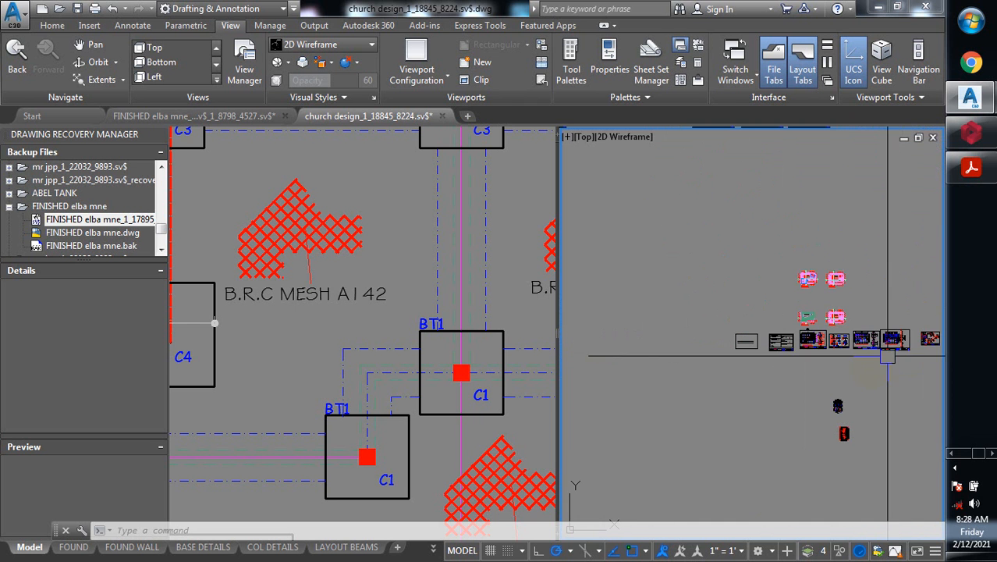
{"action": "scroll", "coordinate": [819, 351], "scroll_direction": "up", "scroll_amount": 5}
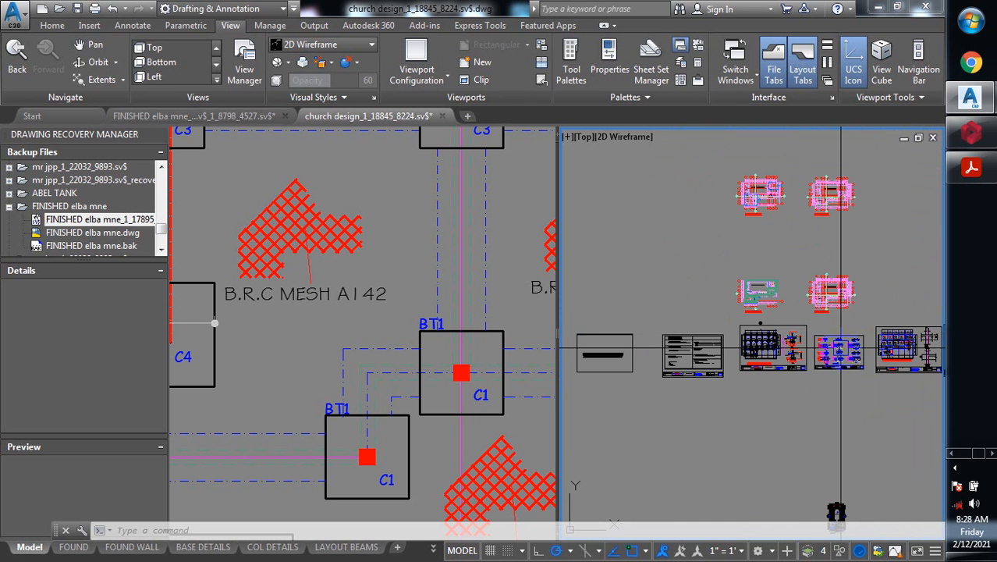
{"action": "scroll", "coordinate": [794, 367], "scroll_direction": "down", "scroll_amount": 5}
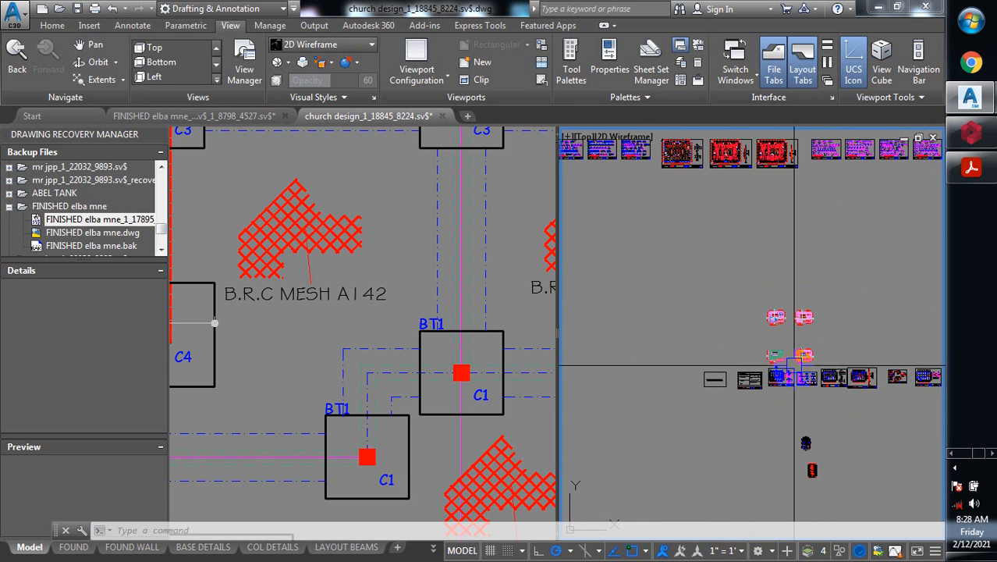
Examine the COL. 1 and COL. 2 elevations and the B.T.4 base details on sheet 02
{"action": "scroll", "coordinate": [794, 368], "scroll_direction": "up", "scroll_amount": 5}
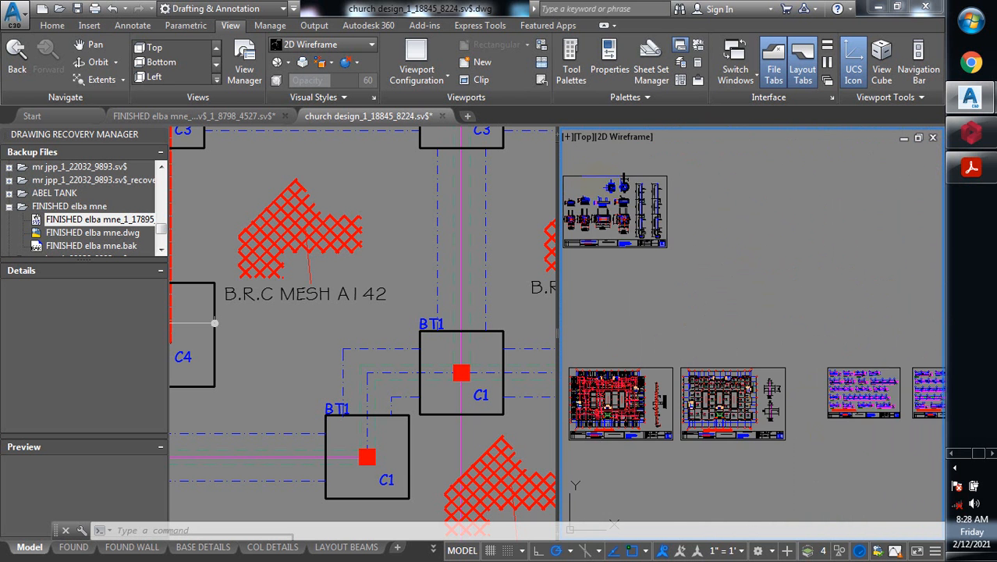
{"action": "scroll", "coordinate": [667, 238], "scroll_direction": "up", "scroll_amount": 6}
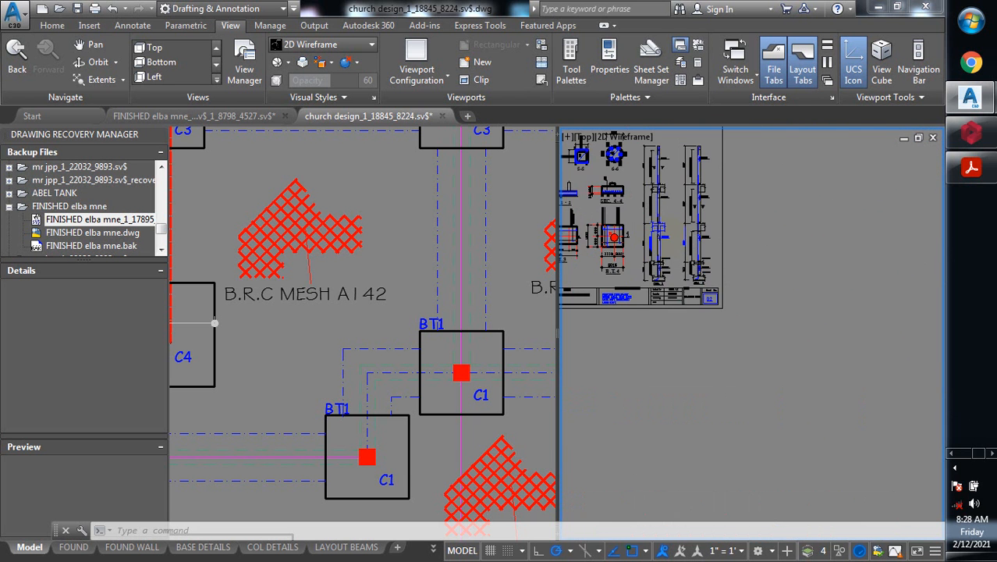
{"action": "scroll", "coordinate": [649, 349], "scroll_direction": "up", "scroll_amount": 4}
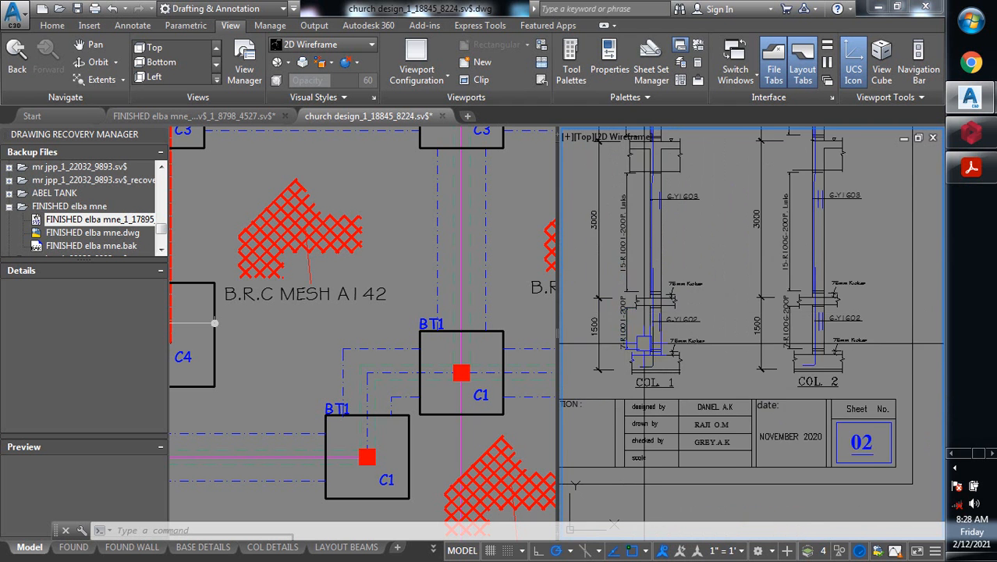
{"action": "scroll", "coordinate": [654, 361], "scroll_direction": "down", "scroll_amount": 2}
{"action": "scroll", "coordinate": [680, 288], "scroll_direction": "down", "scroll_amount": 3}
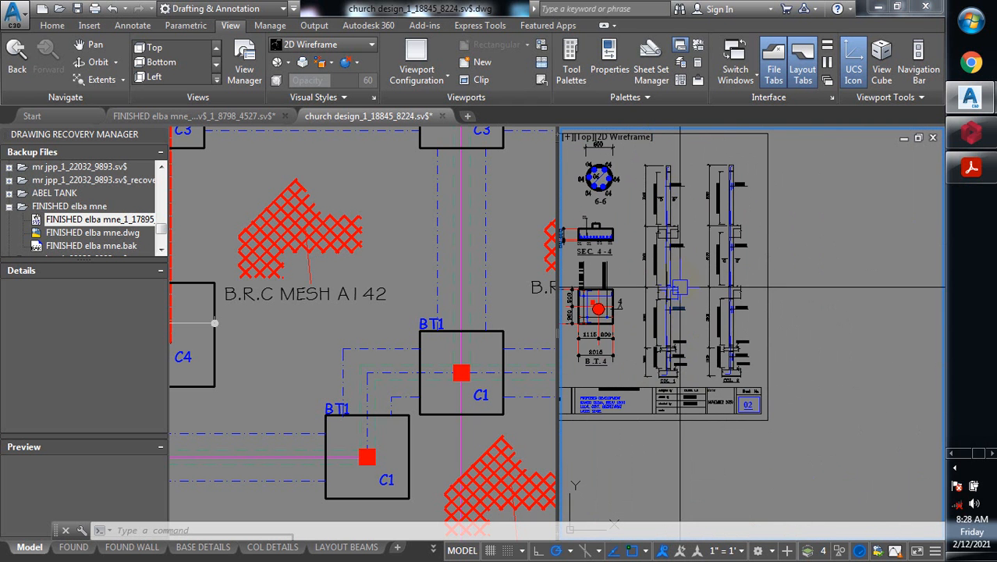
{"action": "scroll", "coordinate": [675, 306], "scroll_direction": "up", "scroll_amount": 3}
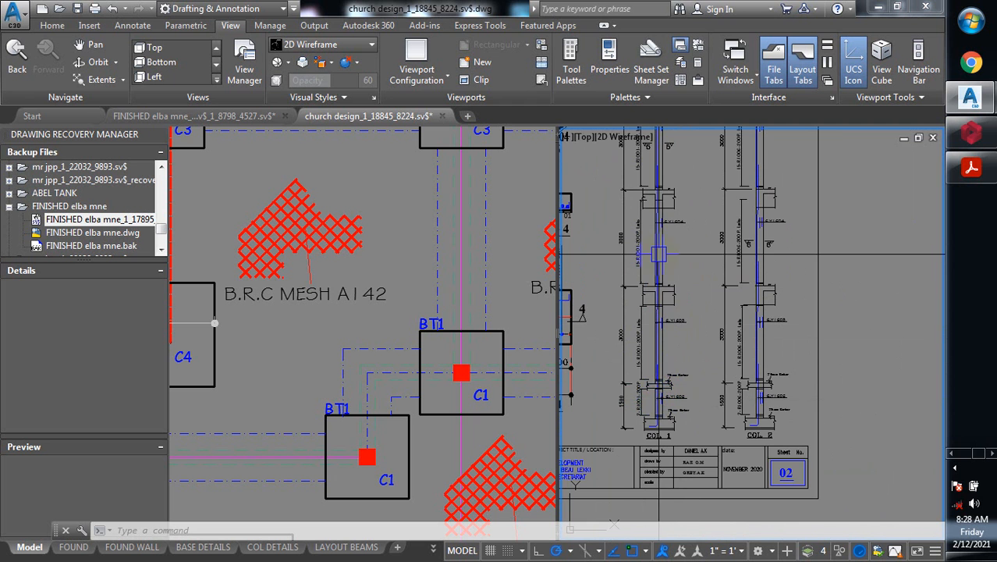
{"action": "scroll", "coordinate": [646, 288], "scroll_direction": "down", "scroll_amount": 2}
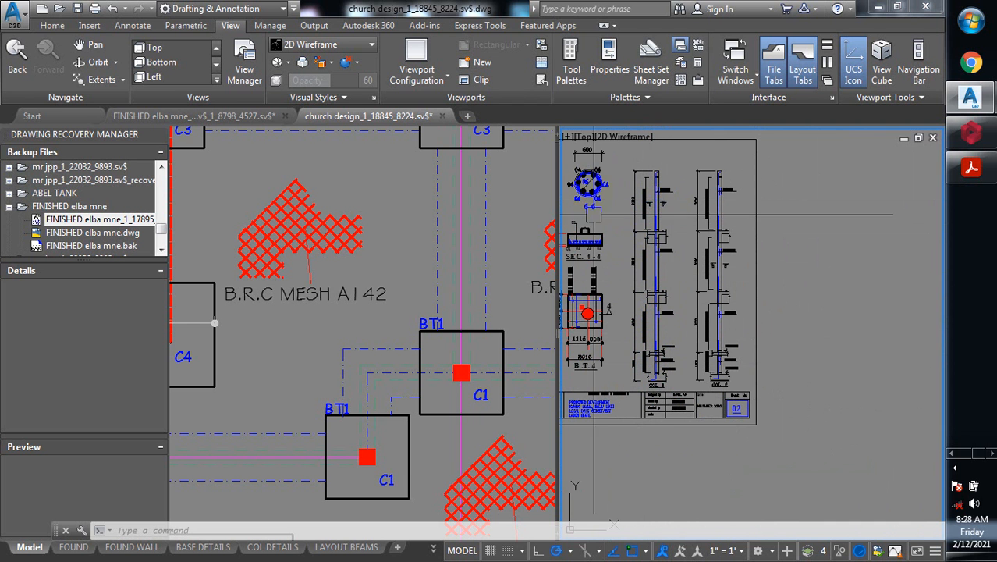
{"action": "scroll", "coordinate": [633, 202], "scroll_direction": "down", "scroll_amount": 5}
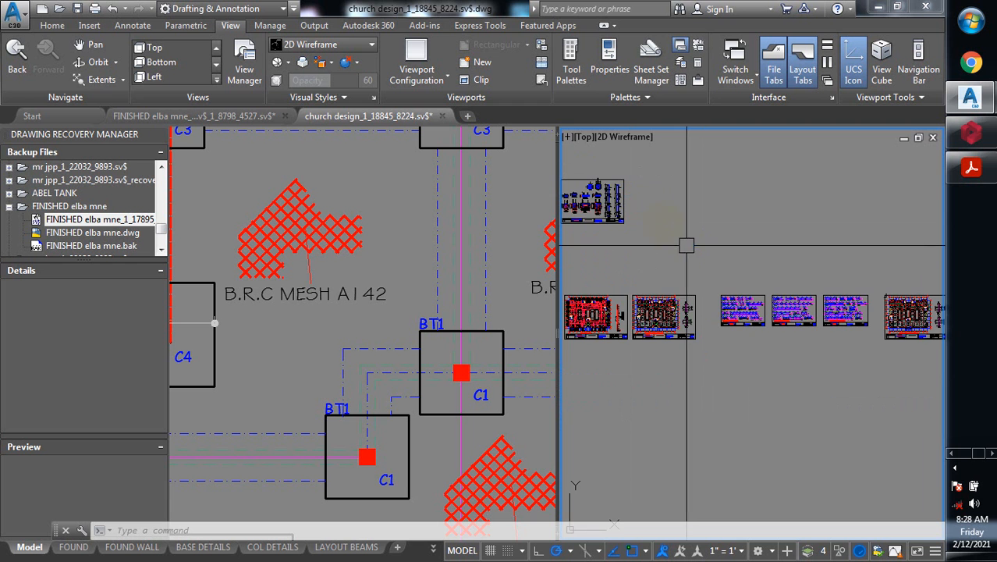
{"action": "scroll", "coordinate": [633, 205], "scroll_direction": "down", "scroll_amount": 4}
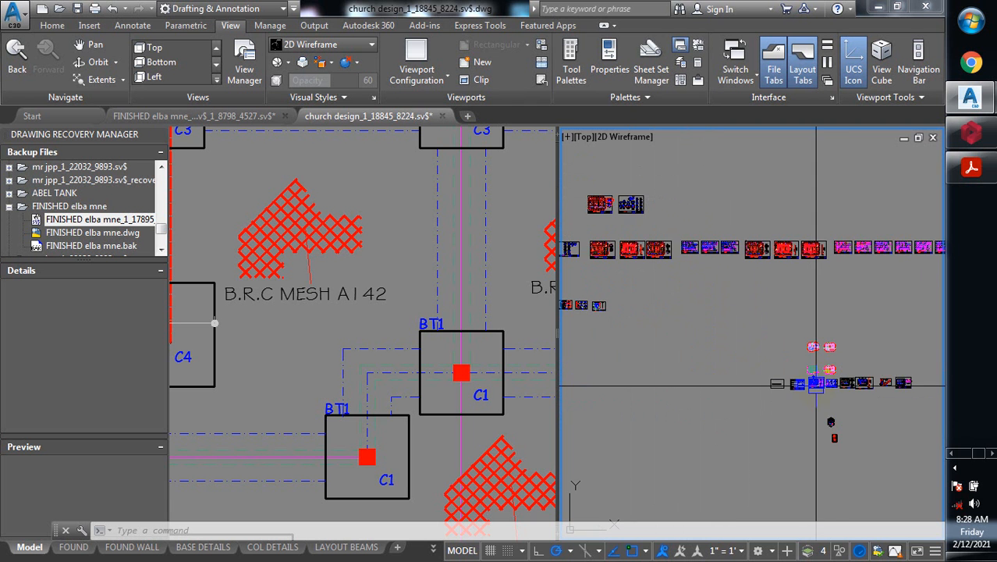
{"action": "scroll", "coordinate": [629, 199], "scroll_direction": "up", "scroll_amount": 4}
{"action": "scroll", "coordinate": [691, 181], "scroll_direction": "up", "scroll_amount": 5}
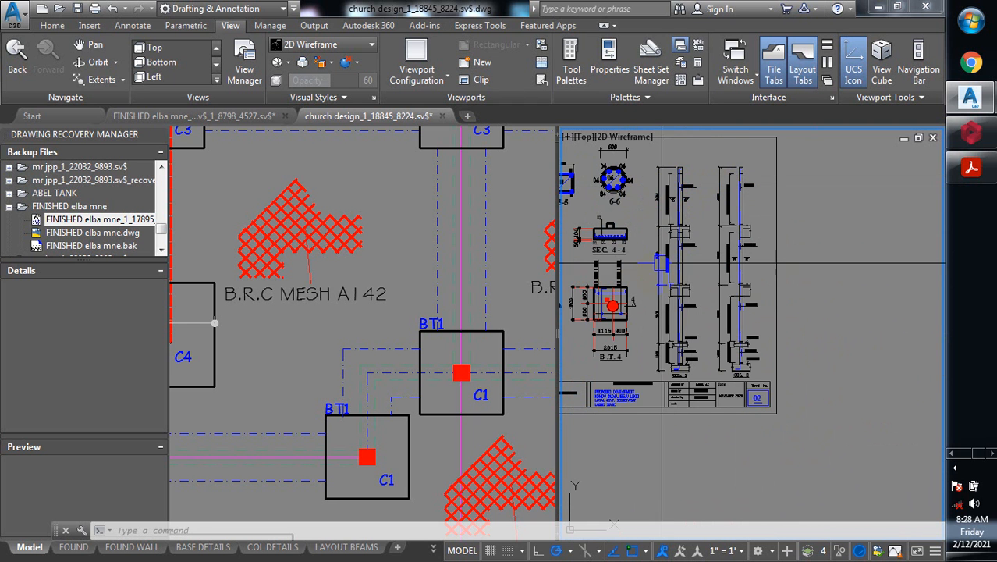
Locate the Ground/Foundation Layout among the drawing sheets and examine the BT2 bases and C2 columns on it
{"action": "scroll", "coordinate": [607, 249], "scroll_direction": "down", "scroll_amount": 6}
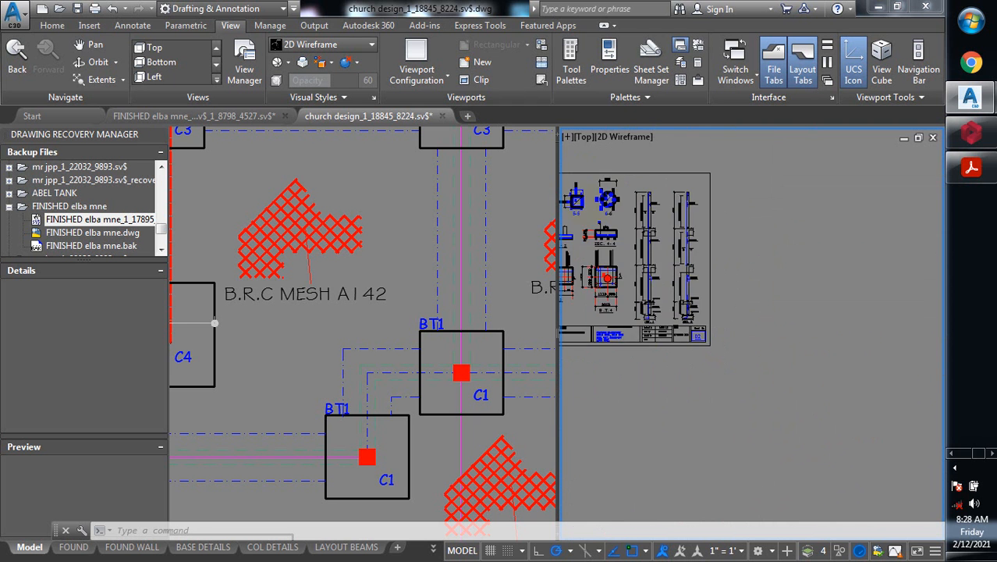
{"action": "scroll", "coordinate": [697, 376], "scroll_direction": "down", "scroll_amount": 4}
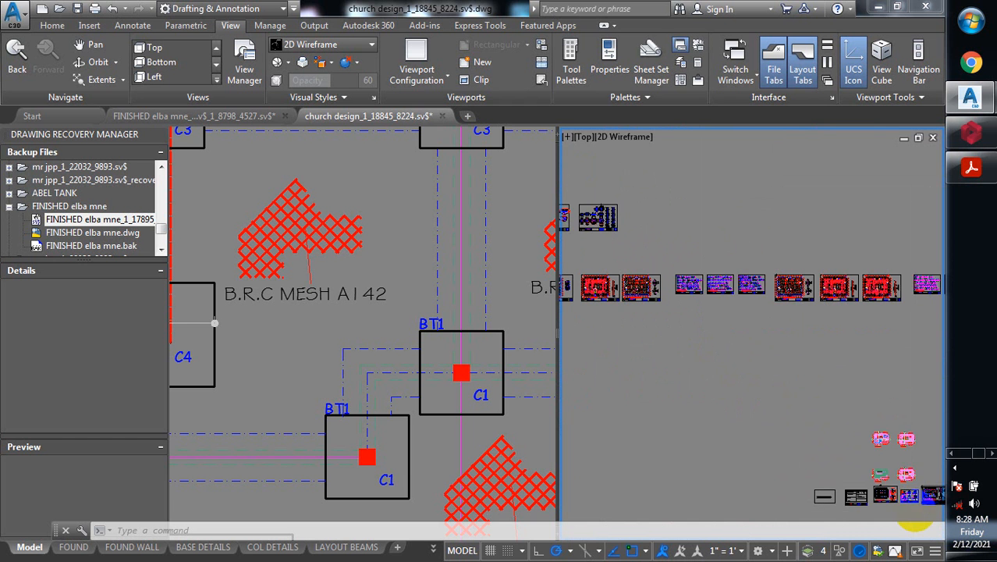
{"action": "scroll", "coordinate": [917, 507], "scroll_direction": "up", "scroll_amount": 4}
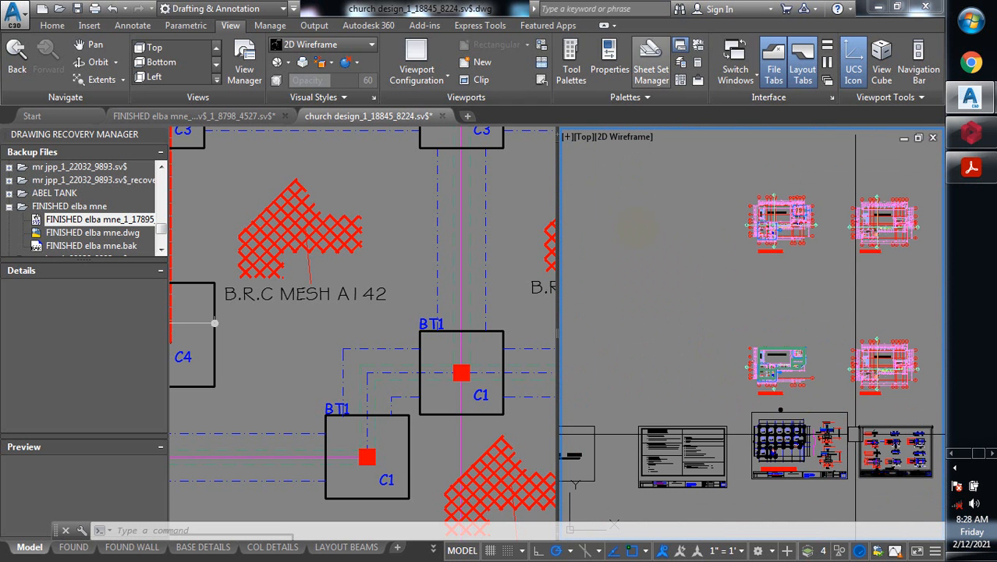
{"action": "scroll", "coordinate": [635, 340], "scroll_direction": "down", "scroll_amount": 2}
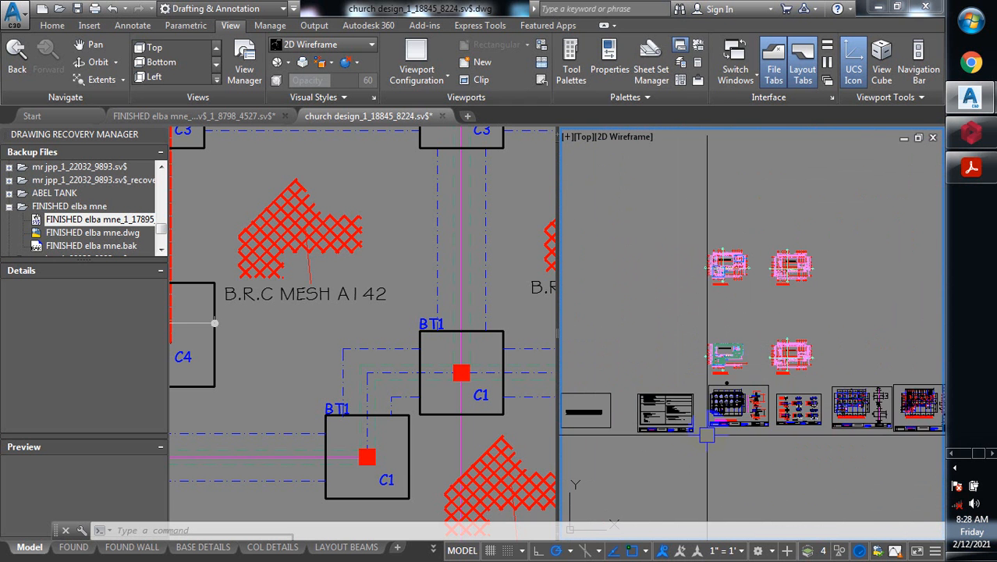
{"action": "scroll", "coordinate": [738, 409], "scroll_direction": "up", "scroll_amount": 4}
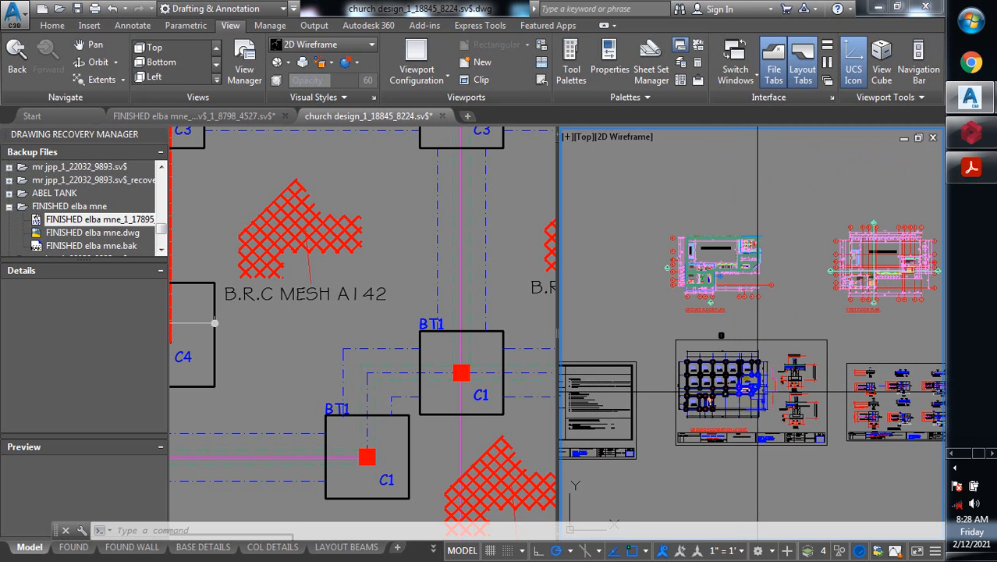
{"action": "scroll", "coordinate": [755, 387], "scroll_direction": "up", "scroll_amount": 2}
{"action": "scroll", "coordinate": [719, 398], "scroll_direction": "up", "scroll_amount": 3}
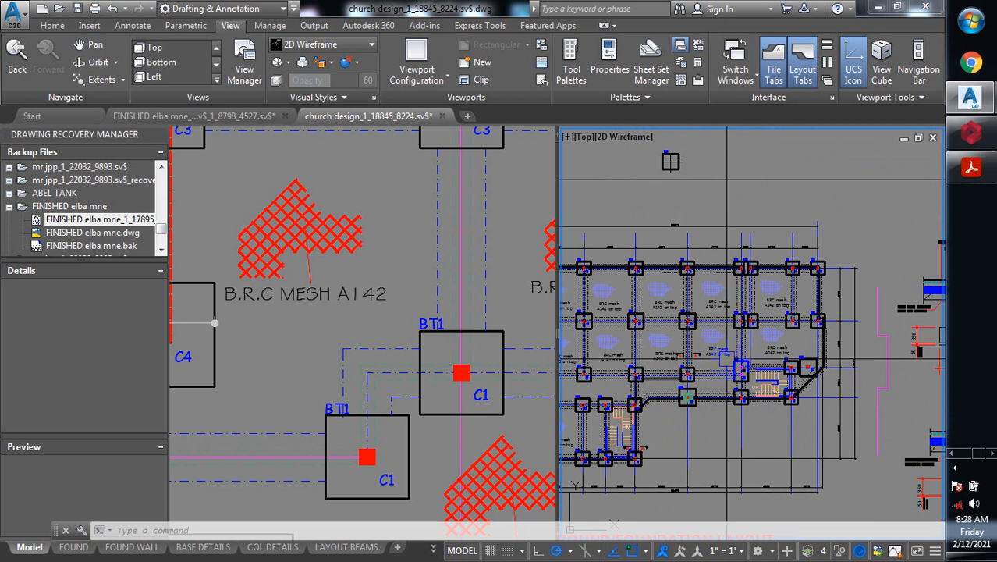
{"action": "scroll", "coordinate": [640, 367], "scroll_direction": "up", "scroll_amount": 2}
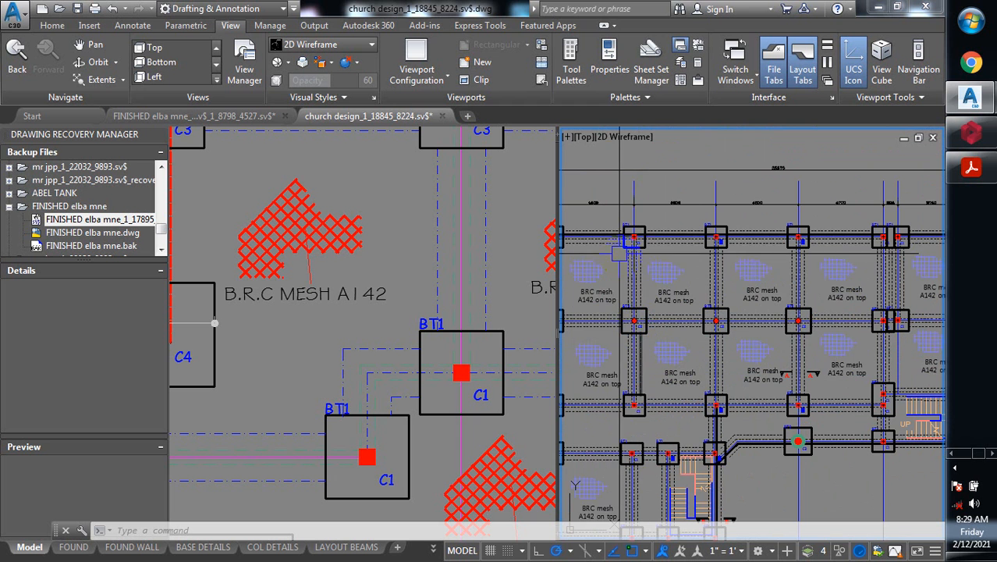
{"action": "scroll", "coordinate": [613, 311], "scroll_direction": "up", "scroll_amount": 2}
{"action": "scroll", "coordinate": [630, 328], "scroll_direction": "up", "scroll_amount": 6}
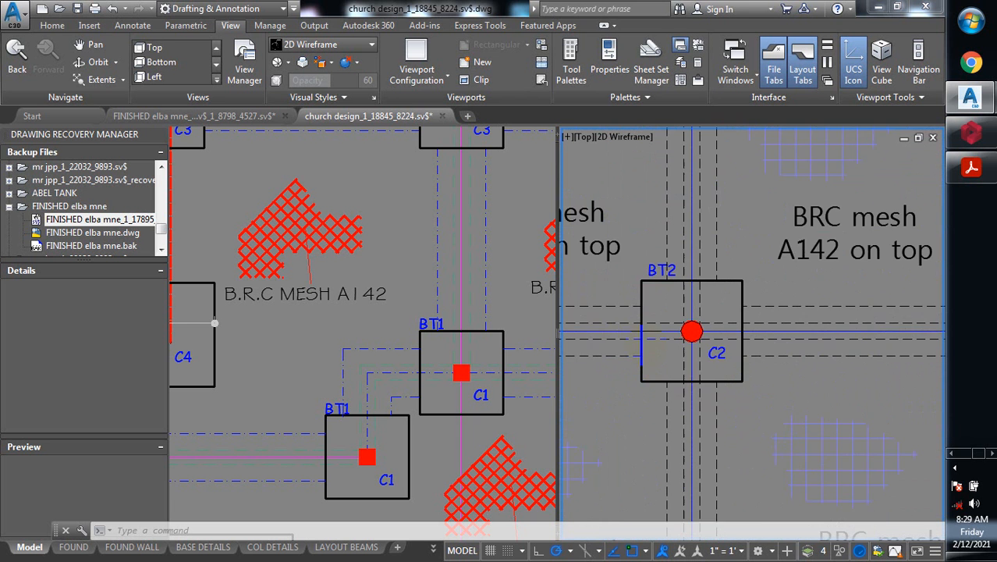
{"action": "scroll", "coordinate": [706, 325], "scroll_direction": "down", "scroll_amount": 7}
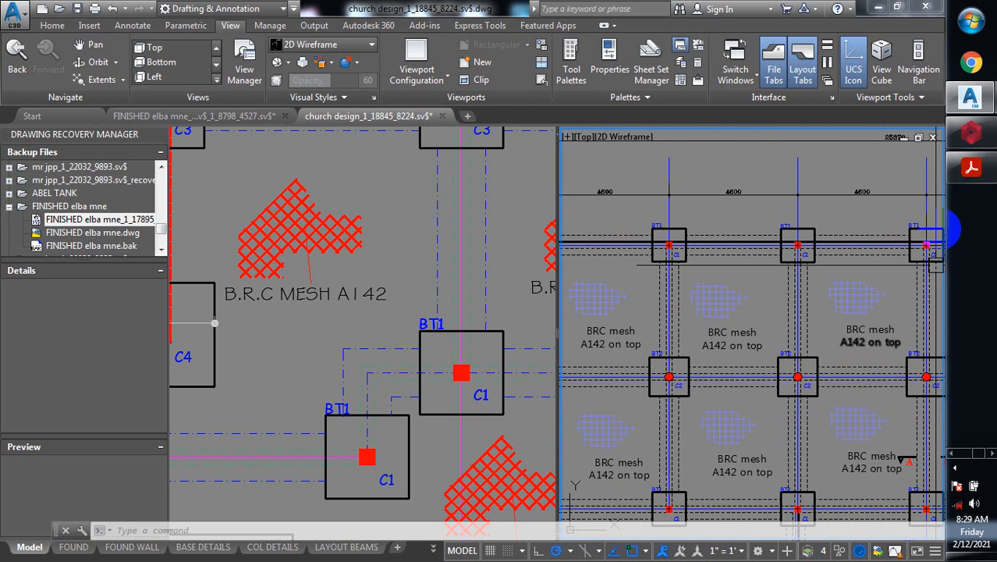
Switch to the a.pdf report in Acrobat Reader, review the column reinforcement design of 1C1, 2C1 and 1C2, and minimise it
{"action": "mouse_move", "coordinate": [965, 173]}
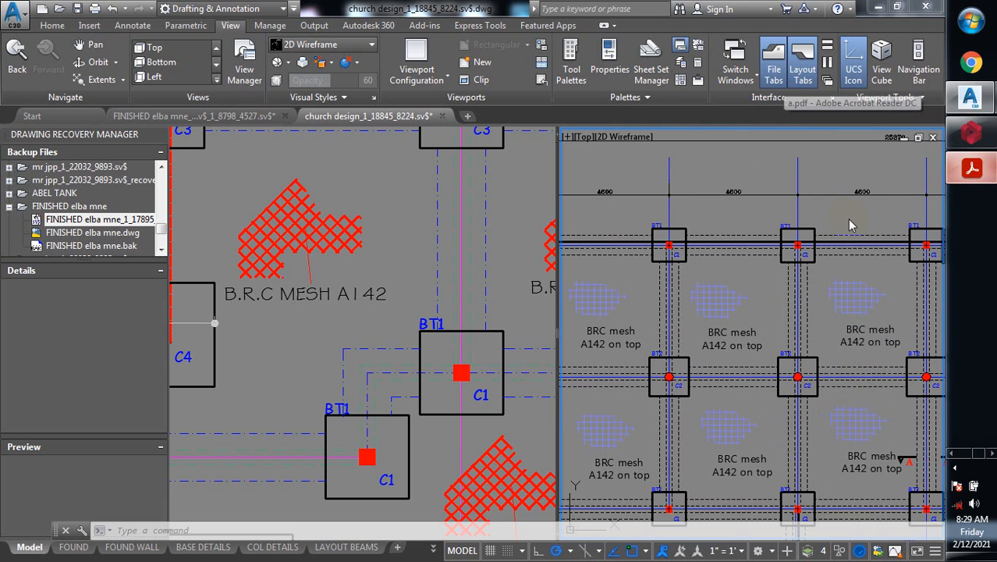
{"action": "left_click", "coordinate": [847, 218]}
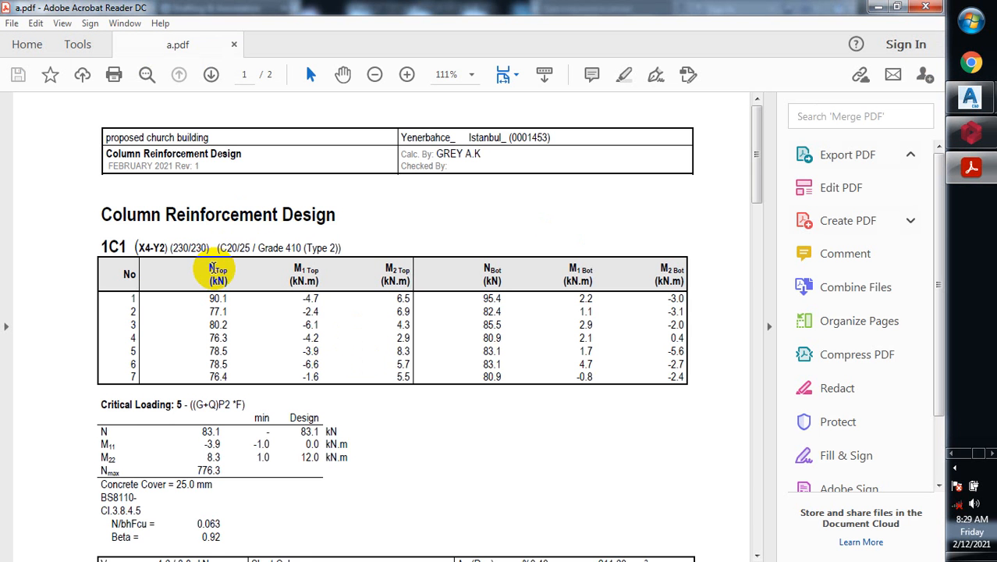
{"action": "scroll", "coordinate": [217, 269], "scroll_direction": "down", "scroll_amount": 12}
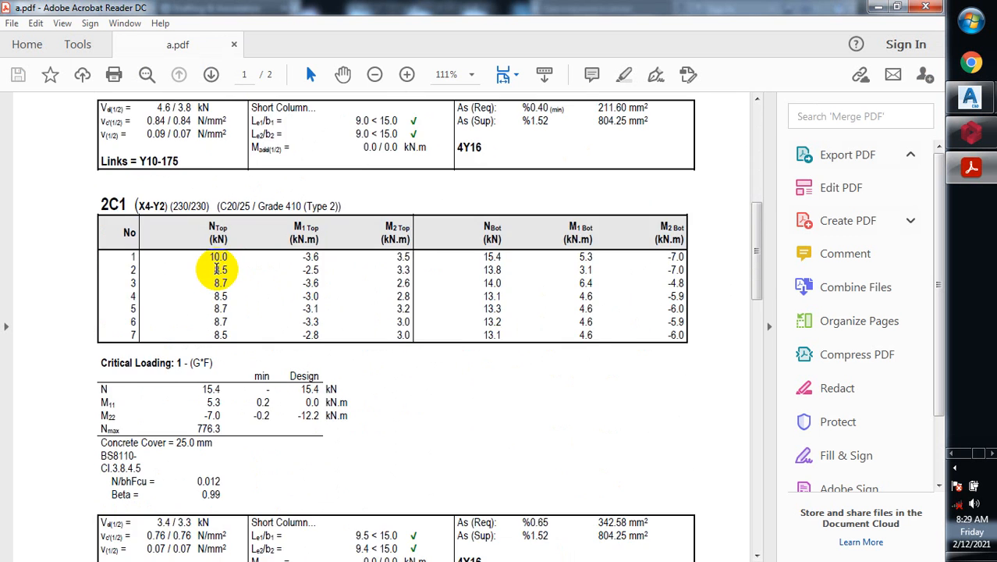
{"action": "scroll", "coordinate": [217, 269], "scroll_direction": "down", "scroll_amount": 19}
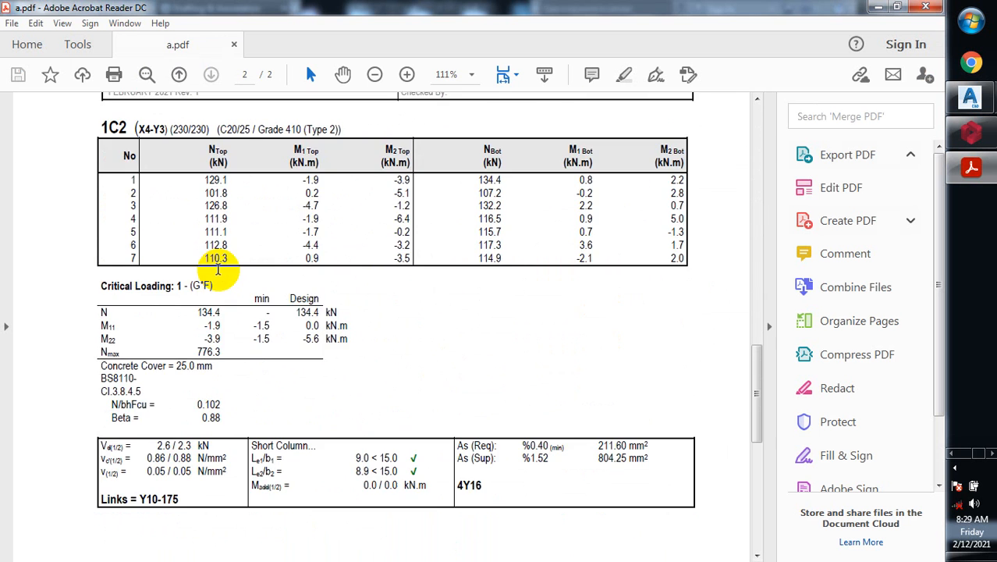
{"action": "scroll", "coordinate": [217, 269], "scroll_direction": "down", "scroll_amount": 5}
{"action": "scroll", "coordinate": [219, 273], "scroll_direction": "up", "scroll_amount": 13}
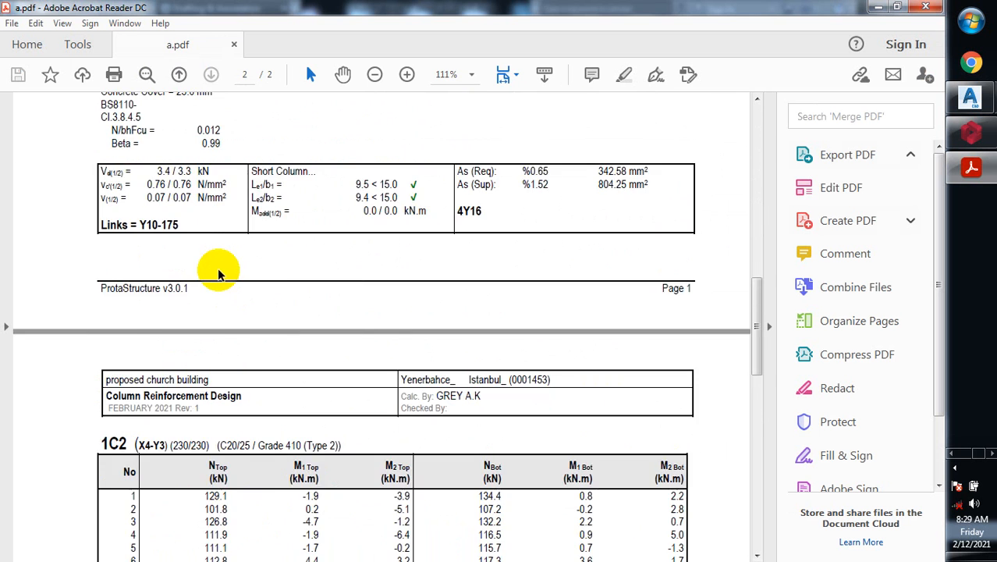
{"action": "scroll", "coordinate": [219, 273], "scroll_direction": "up", "scroll_amount": 20}
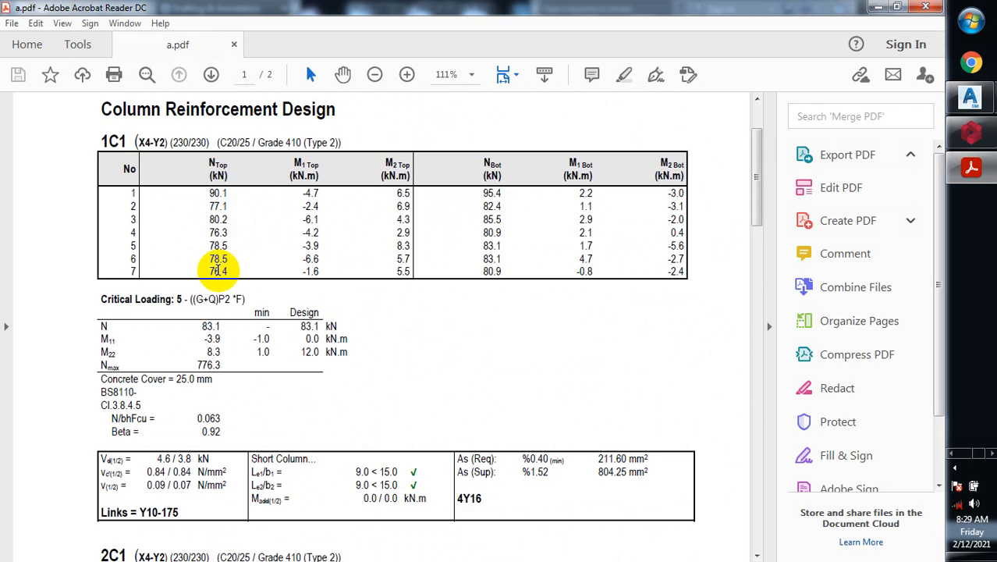
{"action": "scroll", "coordinate": [218, 270], "scroll_direction": "up", "scroll_amount": 3}
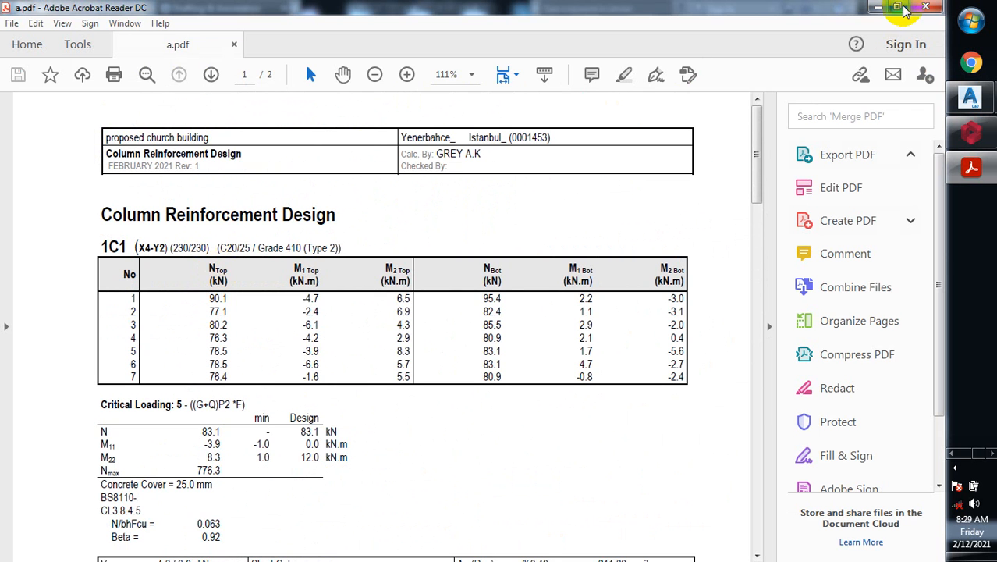
{"action": "left_click", "coordinate": [879, 8]}
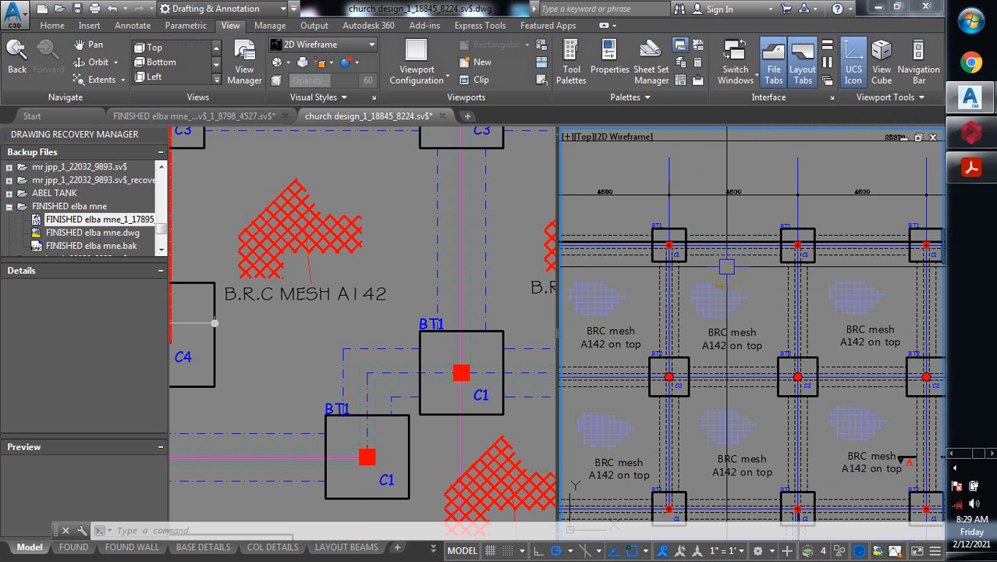
Examine the BT3 base with column C3 and the overall arrangement of bases on the Ground/Foundation Layout
{"action": "scroll", "coordinate": [905, 458], "scroll_direction": "down", "scroll_amount": 5}
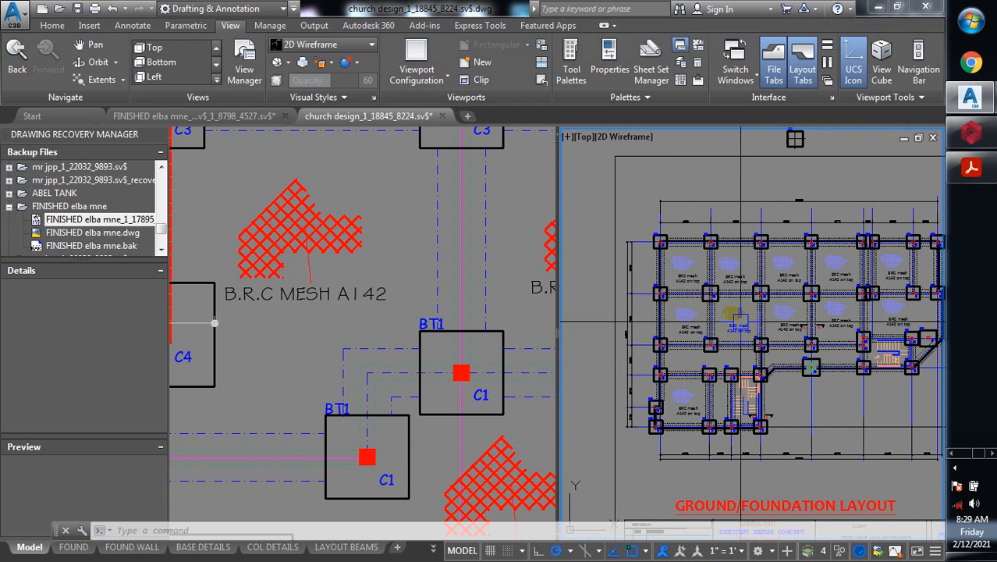
{"action": "scroll", "coordinate": [787, 340], "scroll_direction": "up", "scroll_amount": 6}
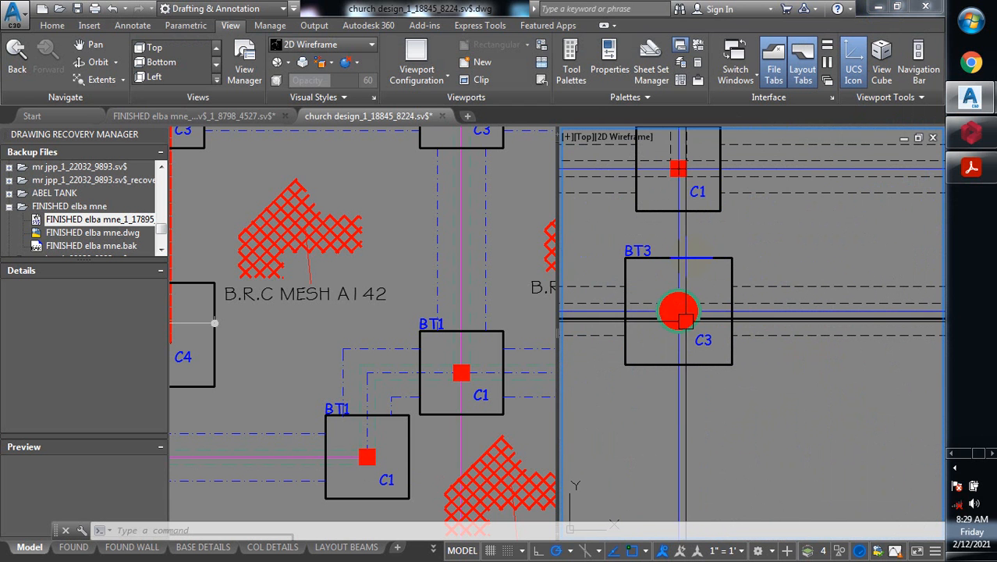
{"action": "scroll", "coordinate": [678, 167], "scroll_direction": "down", "scroll_amount": 5}
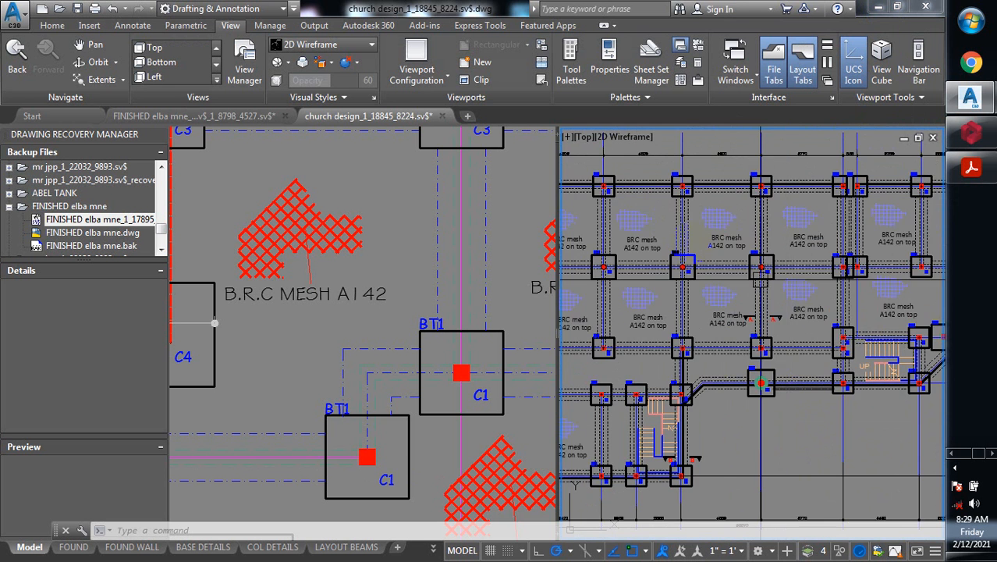
{"action": "scroll", "coordinate": [693, 271], "scroll_direction": "up", "scroll_amount": 3}
{"action": "scroll", "coordinate": [624, 258], "scroll_direction": "down", "scroll_amount": 6}
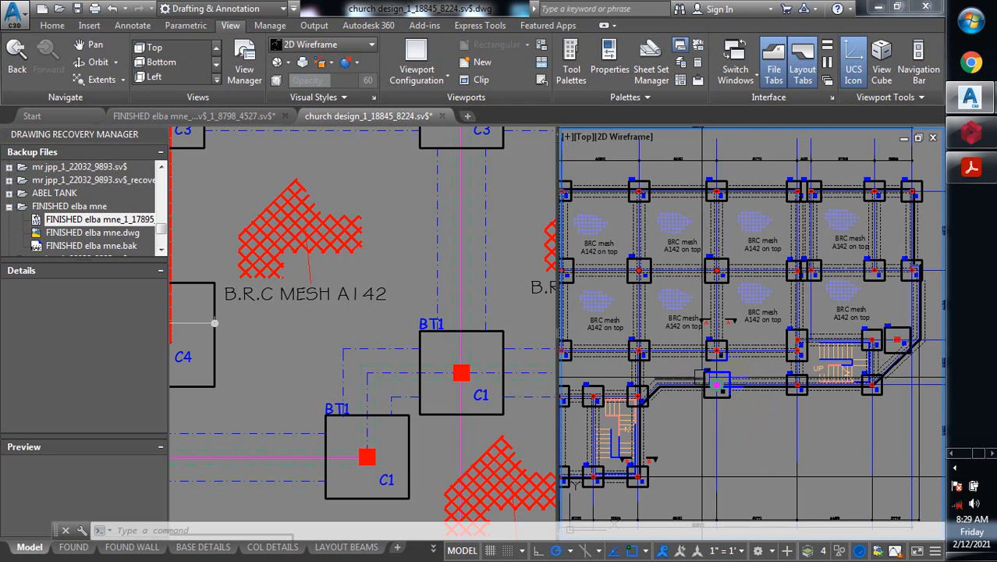
{"action": "scroll", "coordinate": [677, 312], "scroll_direction": "down", "scroll_amount": 3}
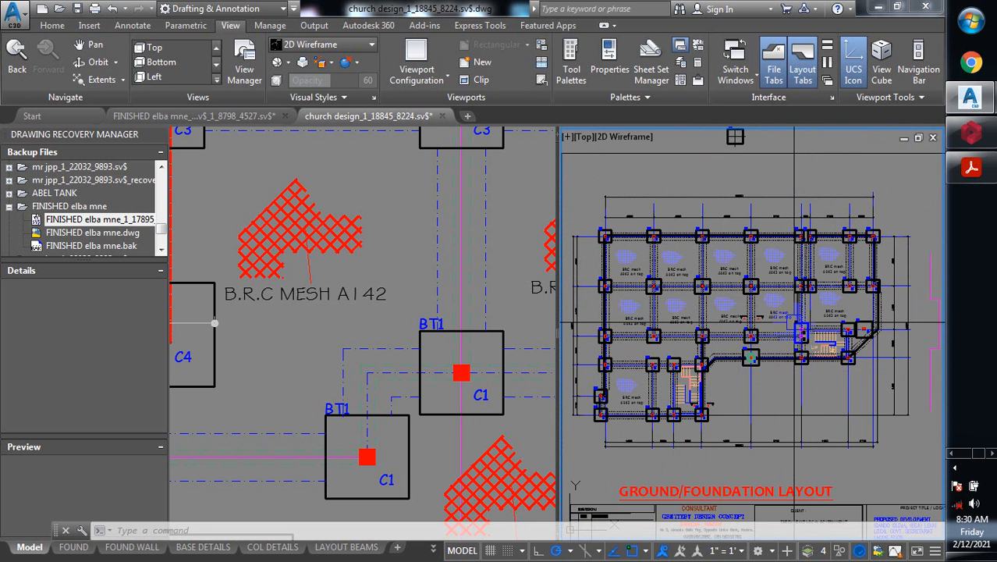
{"action": "mouse_move", "coordinate": [795, 325]}
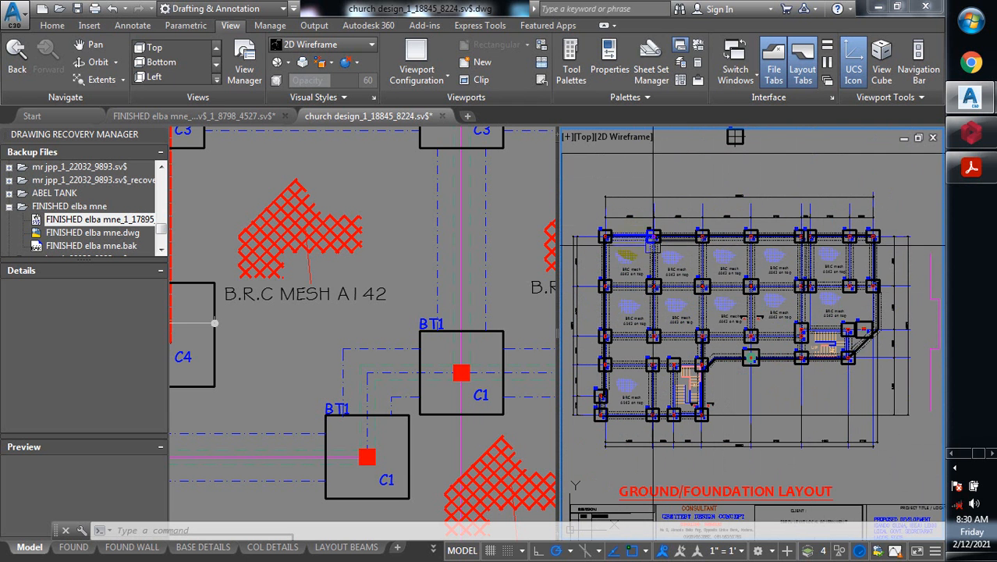
Bring the a.pdf report back up, review the 1C1 reinforcement and links results, and minimise the report
{"action": "left_click", "coordinate": [970, 163]}
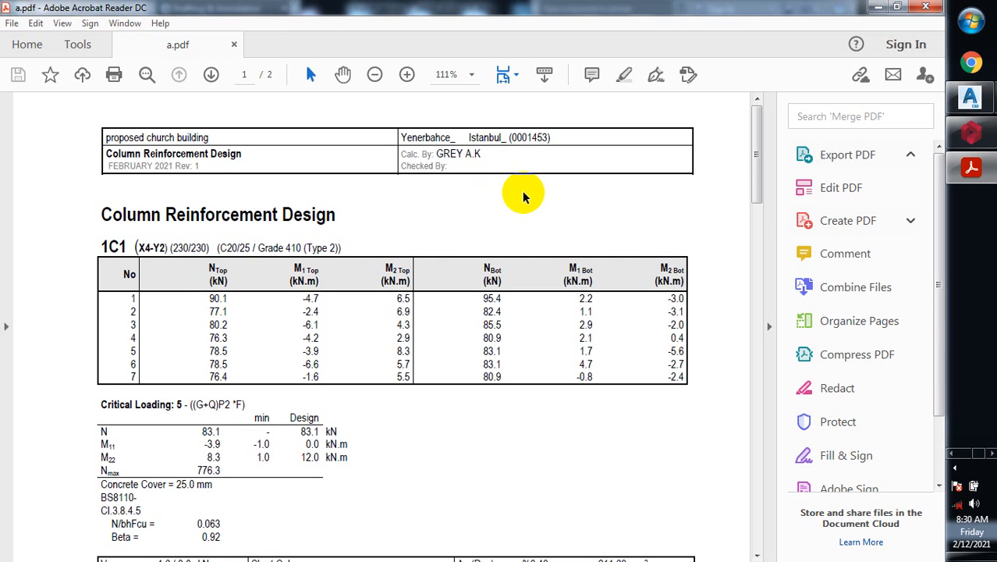
{"action": "scroll", "coordinate": [522, 205], "scroll_direction": "down", "scroll_amount": 3}
{"action": "scroll", "coordinate": [522, 207], "scroll_direction": "down", "scroll_amount": 3}
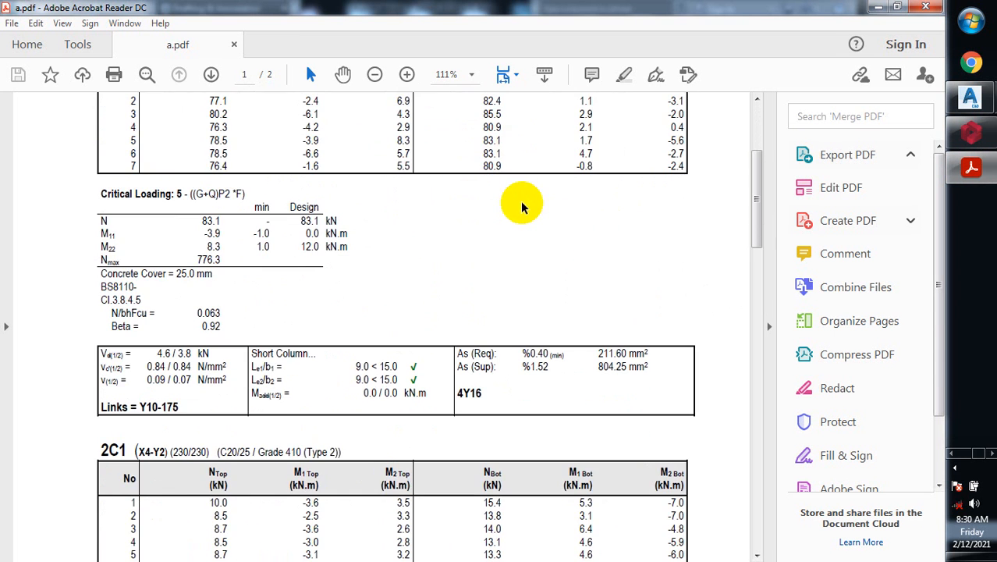
{"action": "left_click", "coordinate": [877, 8]}
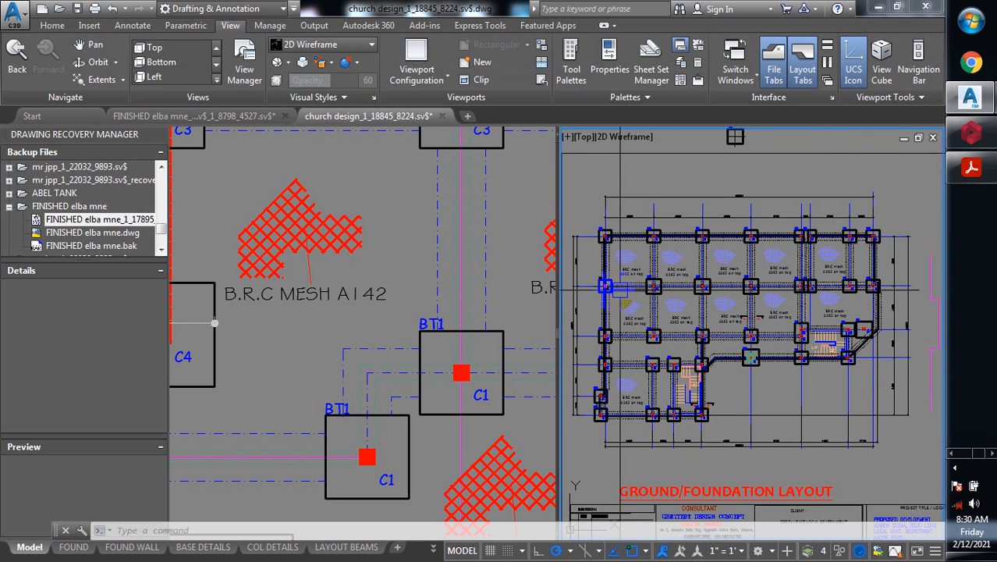
Examine the Base Detail sheet beside the Ground/Foundation Layout
{"action": "scroll", "coordinate": [622, 312], "scroll_direction": "down", "scroll_amount": 4}
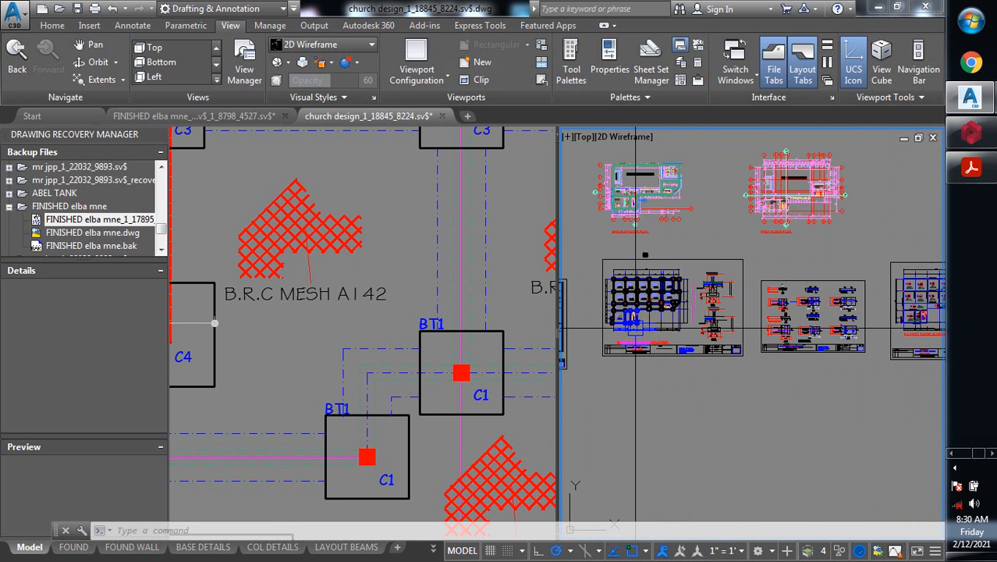
{"action": "scroll", "coordinate": [636, 329], "scroll_direction": "down", "scroll_amount": 2}
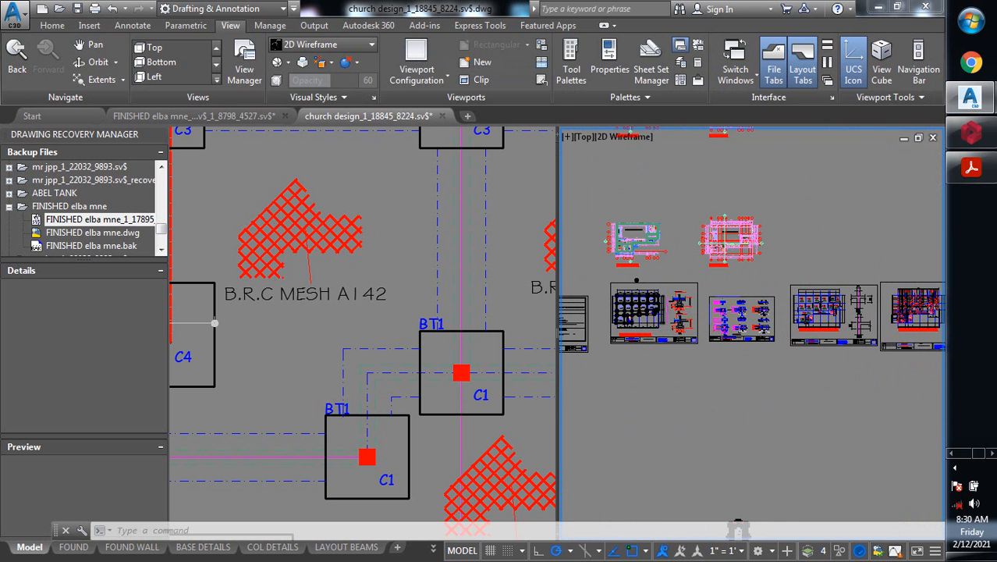
{"action": "scroll", "coordinate": [727, 314], "scroll_direction": "up", "scroll_amount": 4}
{"action": "scroll", "coordinate": [737, 324], "scroll_direction": "up", "scroll_amount": 2}
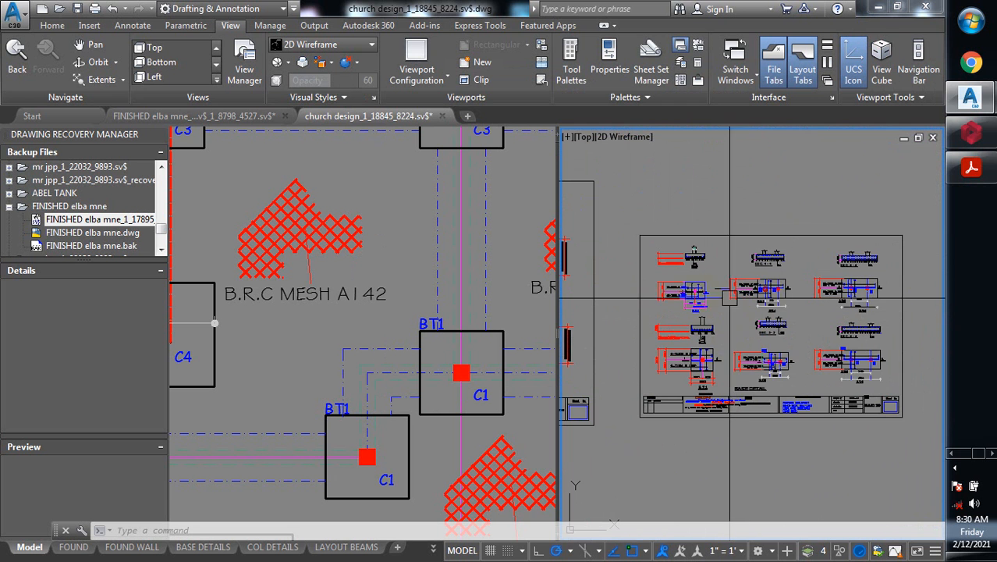
Survey the row of structural sheets beyond the Base Detail sheet and the other drawing groups around it
{"action": "scroll", "coordinate": [643, 282], "scroll_direction": "down", "scroll_amount": 2}
{"action": "scroll", "coordinate": [643, 286], "scroll_direction": "down", "scroll_amount": 1}
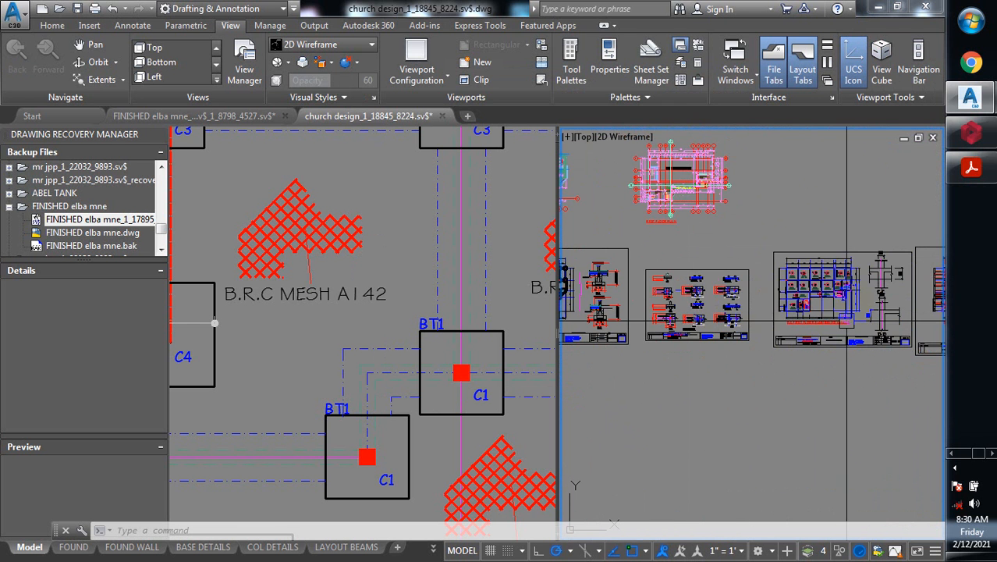
{"action": "scroll", "coordinate": [698, 318], "scroll_direction": "down", "scroll_amount": 1}
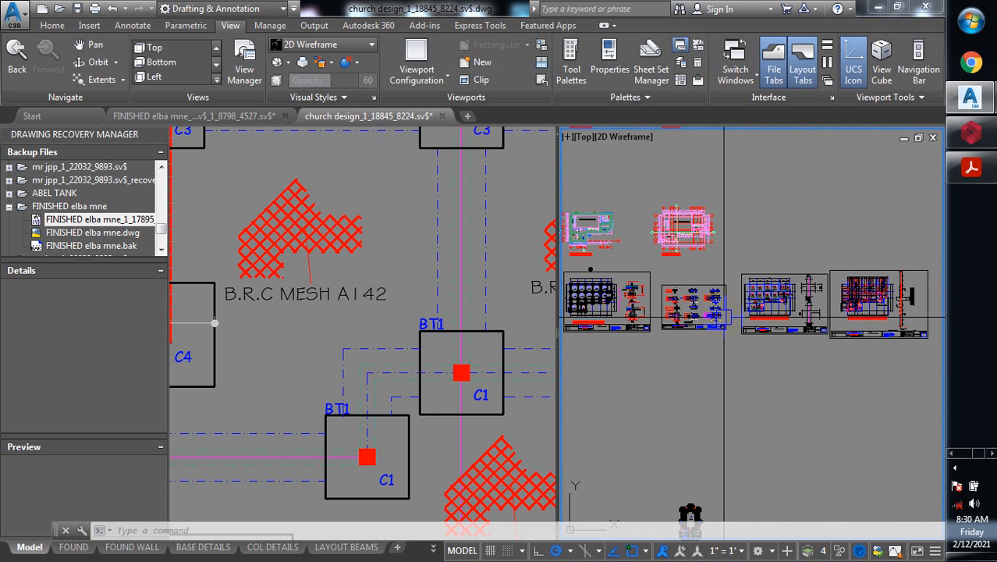
{"action": "scroll", "coordinate": [813, 310], "scroll_direction": "down", "scroll_amount": 1}
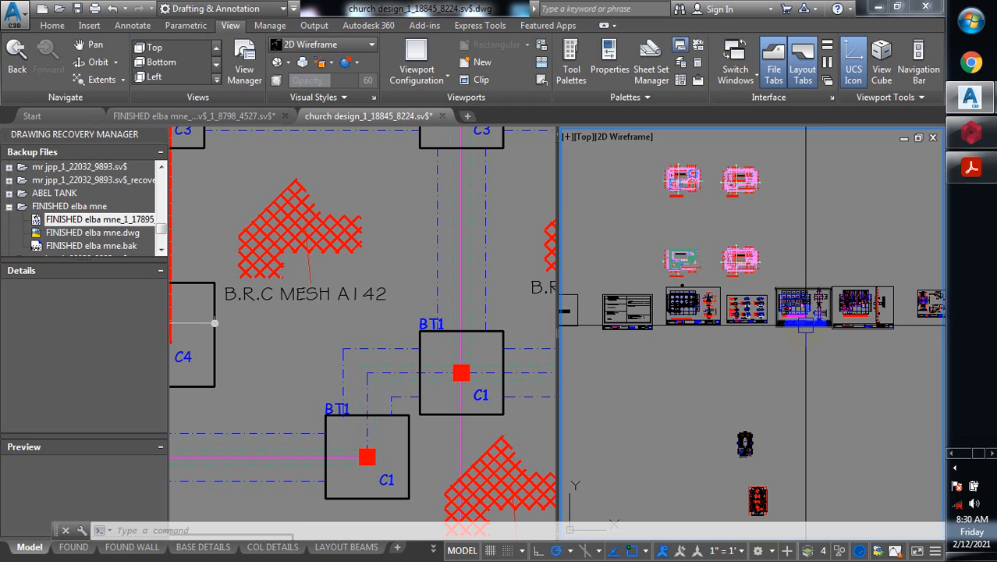
{"action": "scroll", "coordinate": [790, 378], "scroll_direction": "down", "scroll_amount": 2}
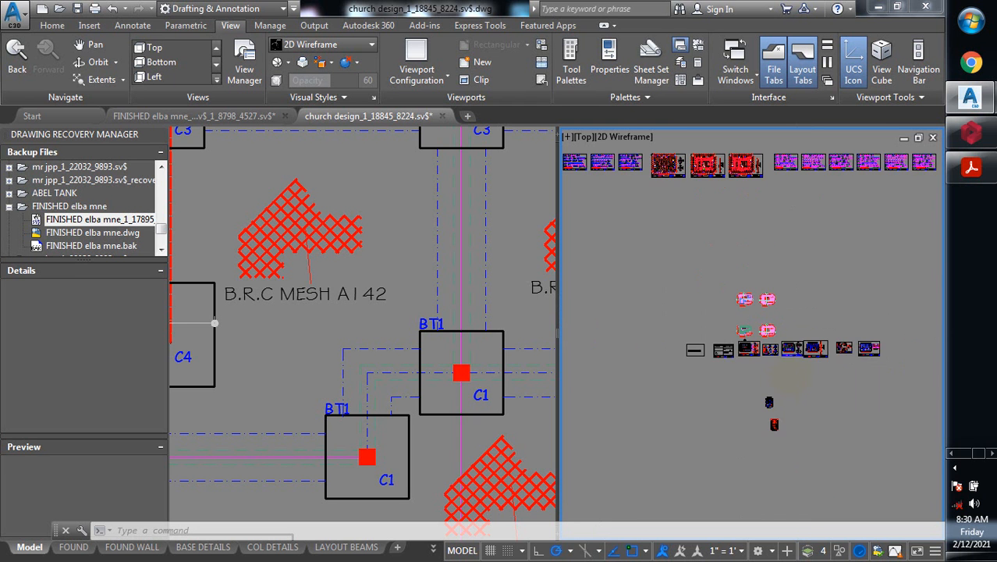
{"action": "scroll", "coordinate": [788, 386], "scroll_direction": "down", "scroll_amount": 2}
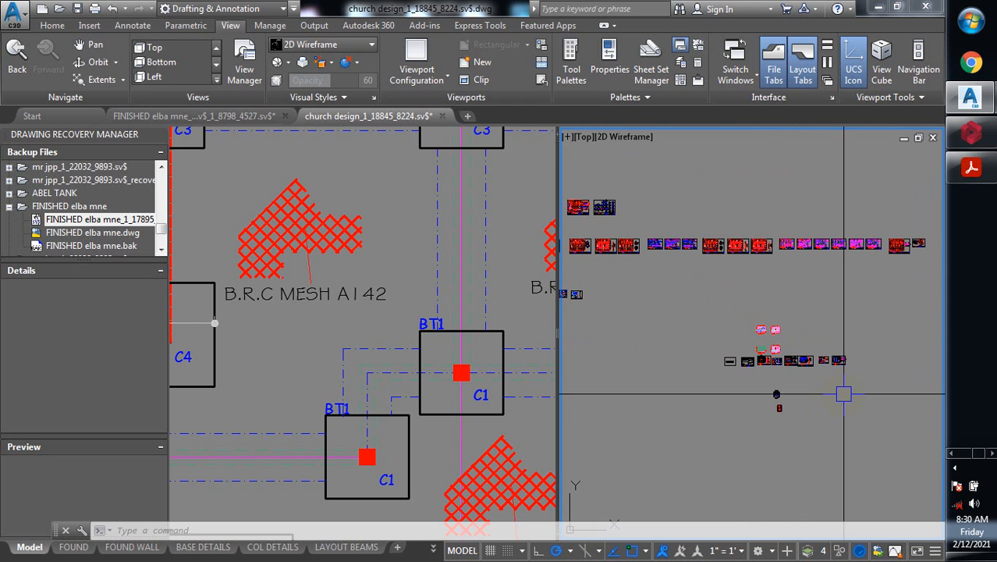
{"action": "scroll", "coordinate": [760, 343], "scroll_direction": "up", "scroll_amount": 4}
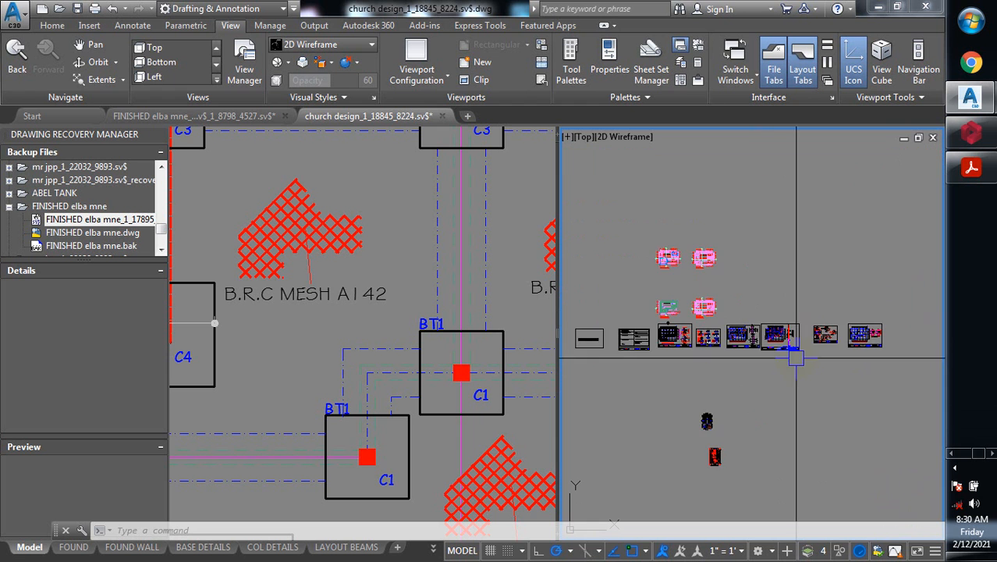
Switch to ProtaStructure, look at the topmost pad base on axis Y5 in the Storey: 0 plan, and minimise the program
{"action": "scroll", "coordinate": [765, 332], "scroll_direction": "up", "scroll_amount": 3}
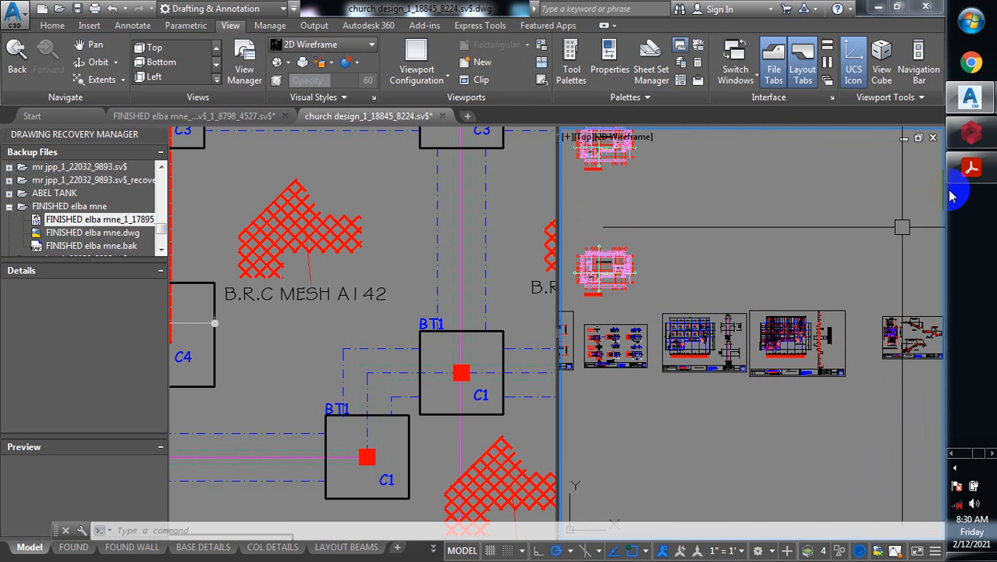
{"action": "mouse_move", "coordinate": [977, 136]}
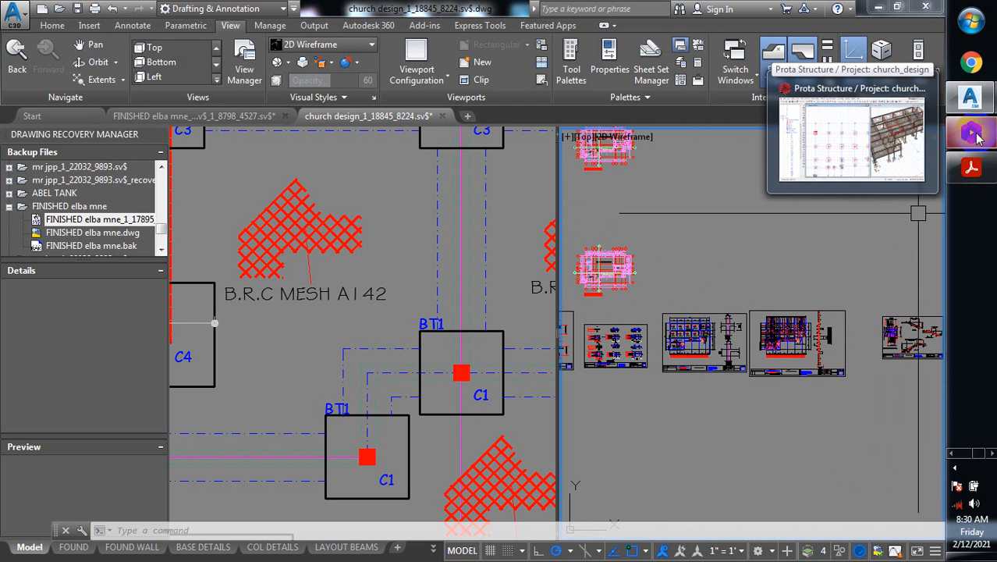
{"action": "left_click", "coordinate": [850, 140]}
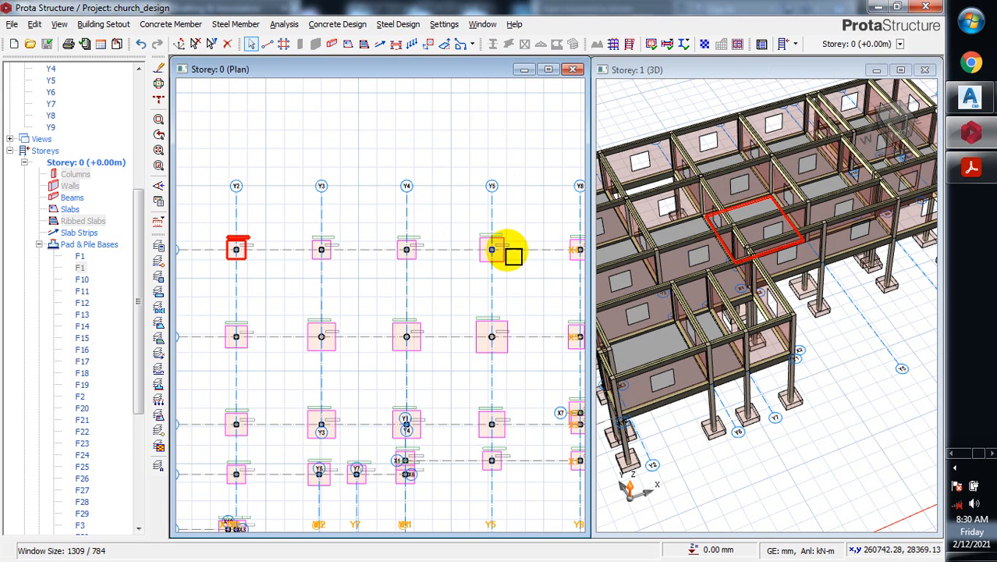
{"action": "left_click", "coordinate": [491, 250]}
{"action": "left_click", "coordinate": [878, 7]}
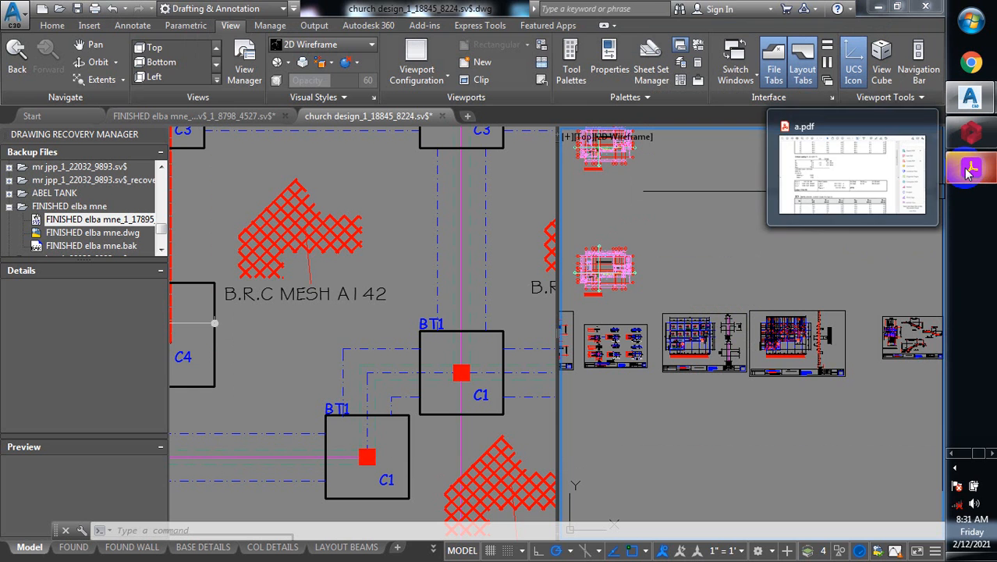
Bring up the a.pdf report and review the Column Reinforcement Design results for 1C1 from the report heading down
{"action": "left_click", "coordinate": [969, 168]}
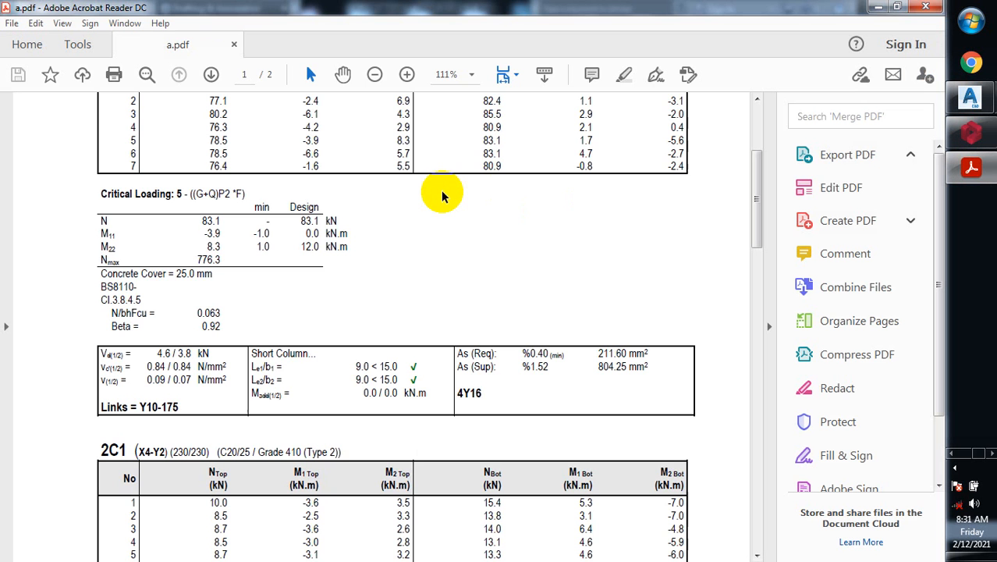
{"action": "scroll", "coordinate": [442, 196], "scroll_direction": "up", "scroll_amount": 5}
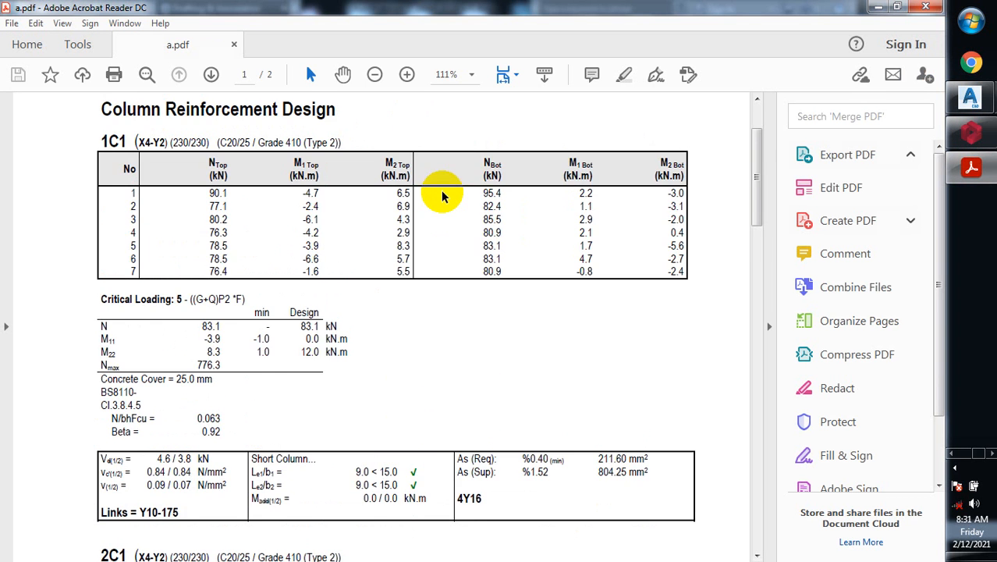
{"action": "scroll", "coordinate": [441, 197], "scroll_direction": "up", "scroll_amount": 1}
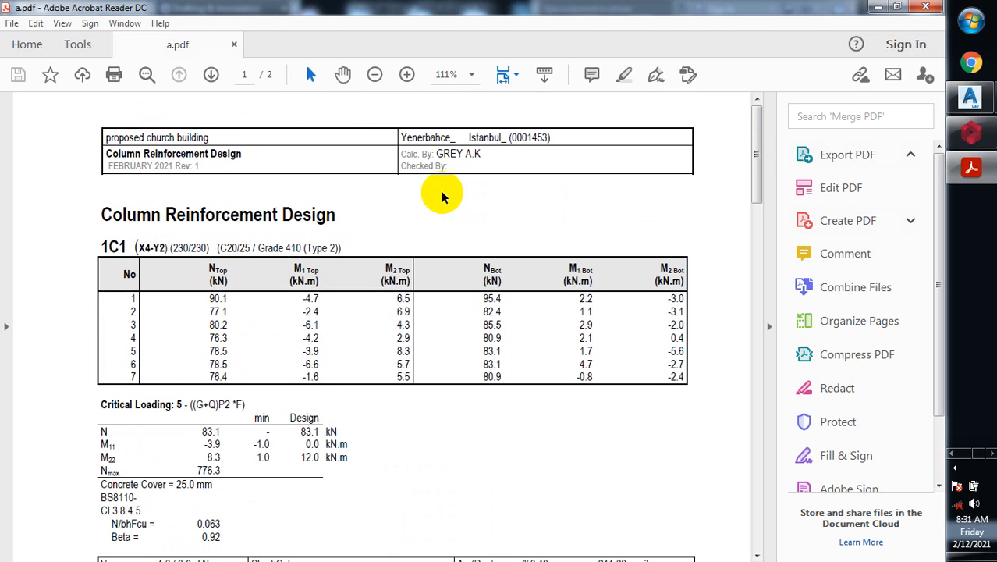
{"action": "scroll", "coordinate": [441, 197], "scroll_direction": "down", "scroll_amount": 3}
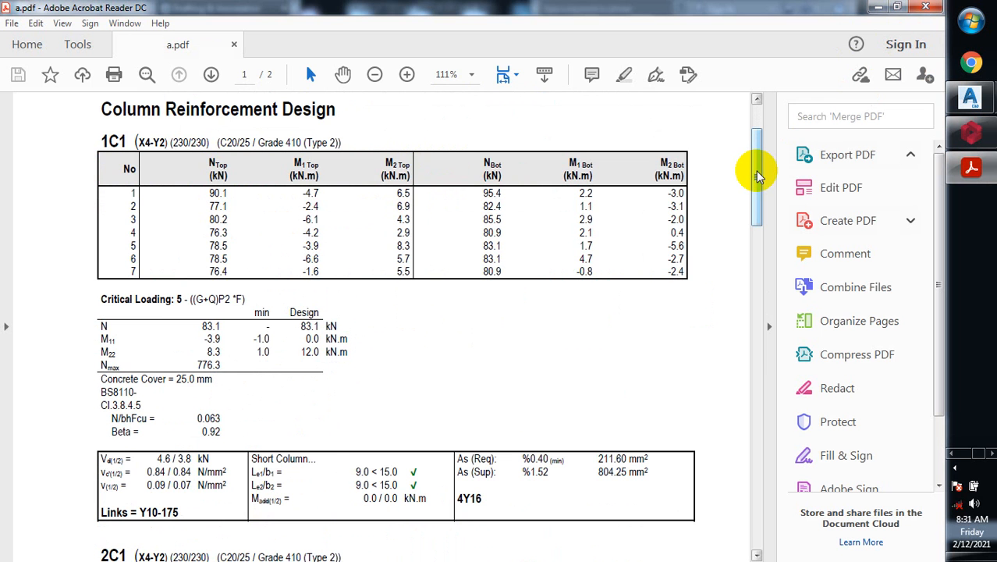
{"action": "left_click_drag", "start_coordinate": [758, 176], "coordinate": [762, 140]}
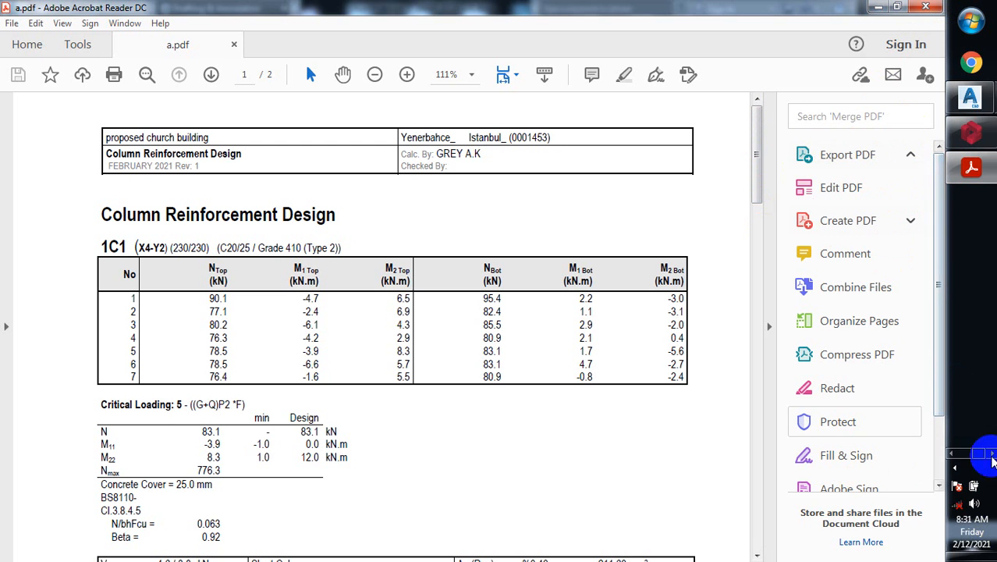
Return to the church design drawing in AutoCAD and examine the R.C First Floor Slab/Beams Layout
{"action": "mouse_move", "coordinate": [970, 104]}
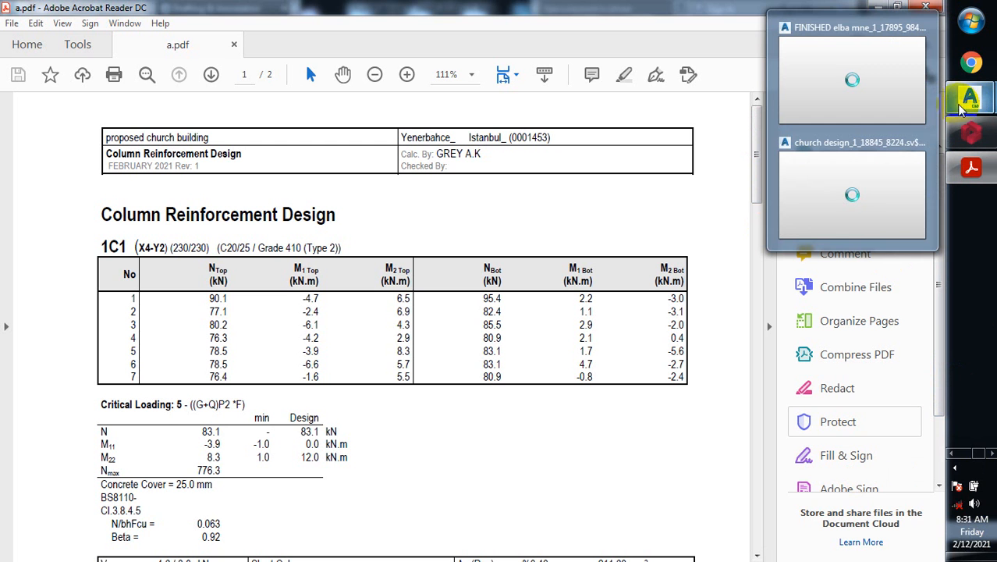
{"action": "left_click", "coordinate": [868, 174]}
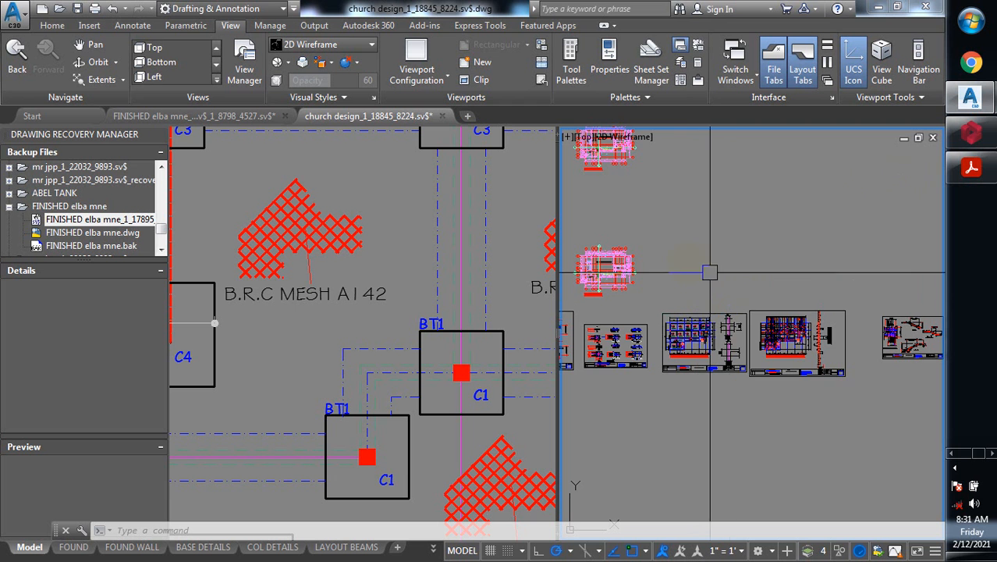
{"action": "scroll", "coordinate": [716, 371], "scroll_direction": "up", "scroll_amount": 2}
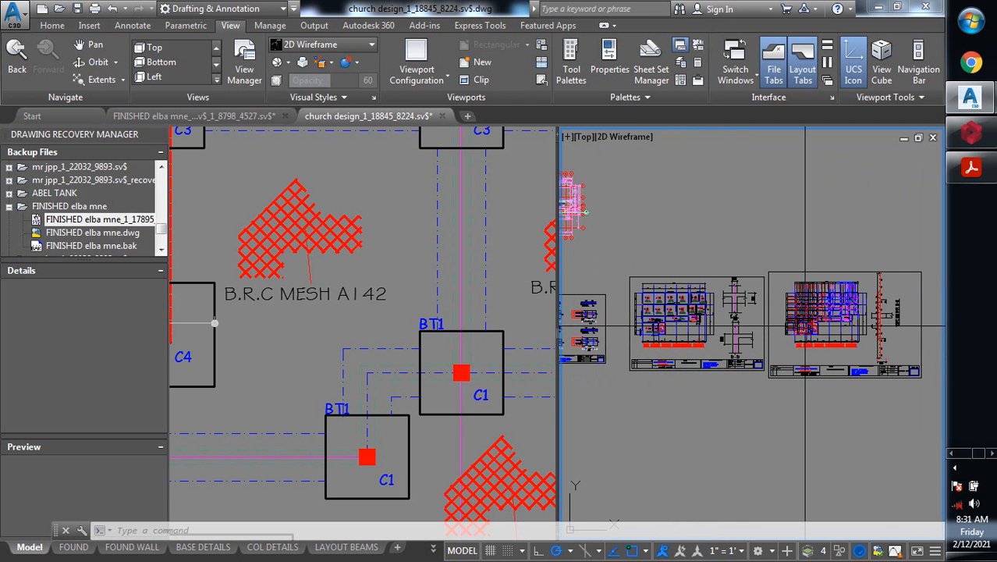
{"action": "scroll", "coordinate": [849, 293], "scroll_direction": "up", "scroll_amount": 6}
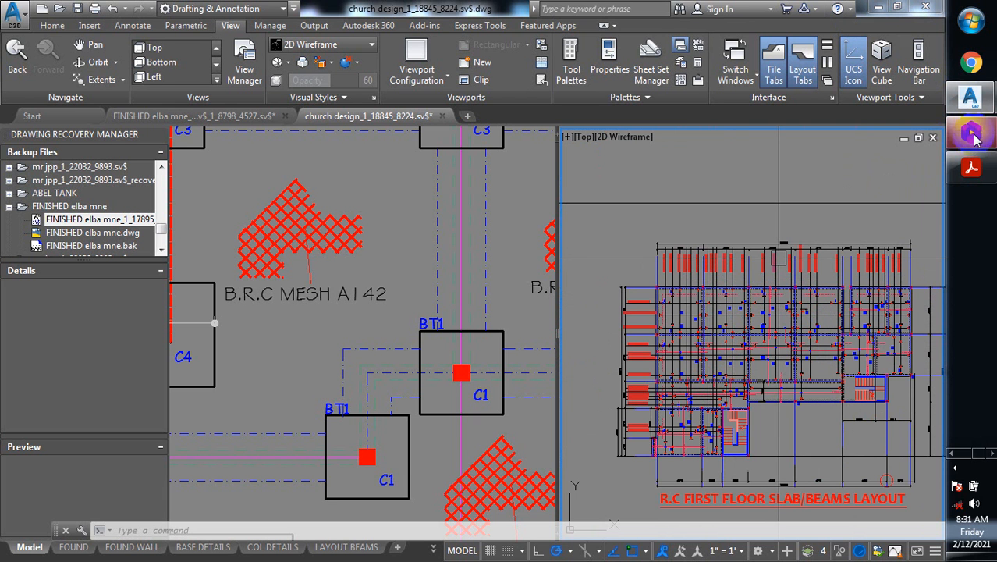
{"action": "left_click", "coordinate": [955, 468]}
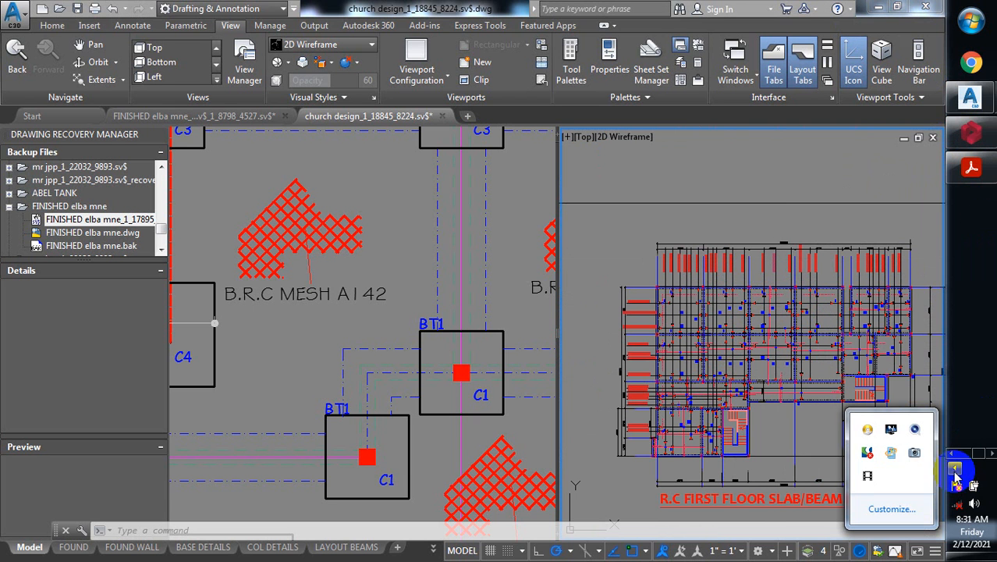